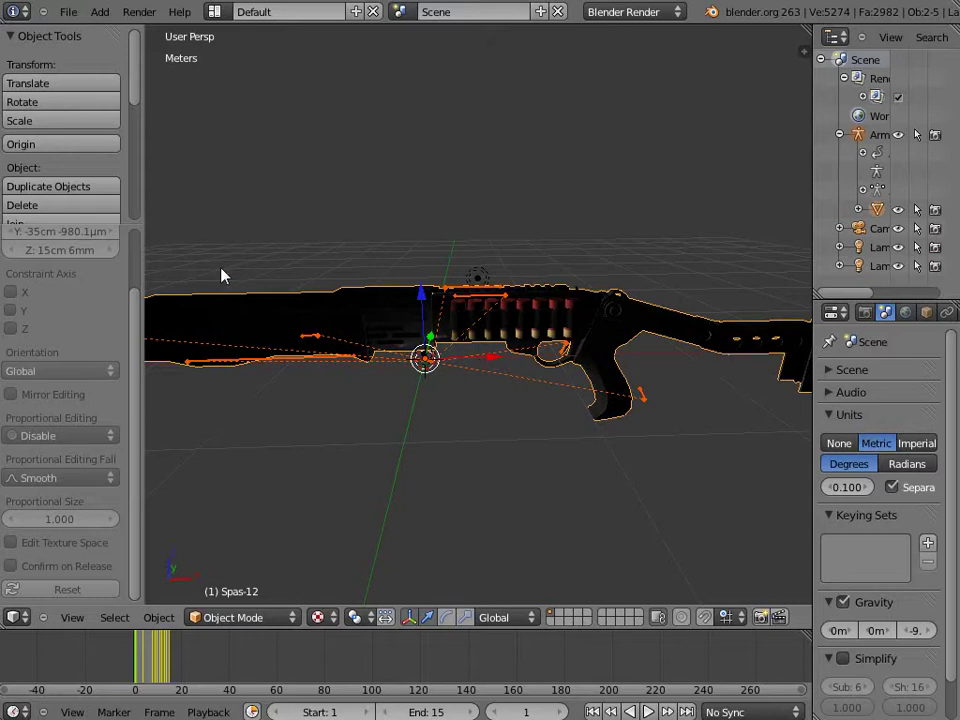
Hide the tool shelf and examine the whole rigged shotgun from several angles
key(t)
scroll(295, 295, down, 2)
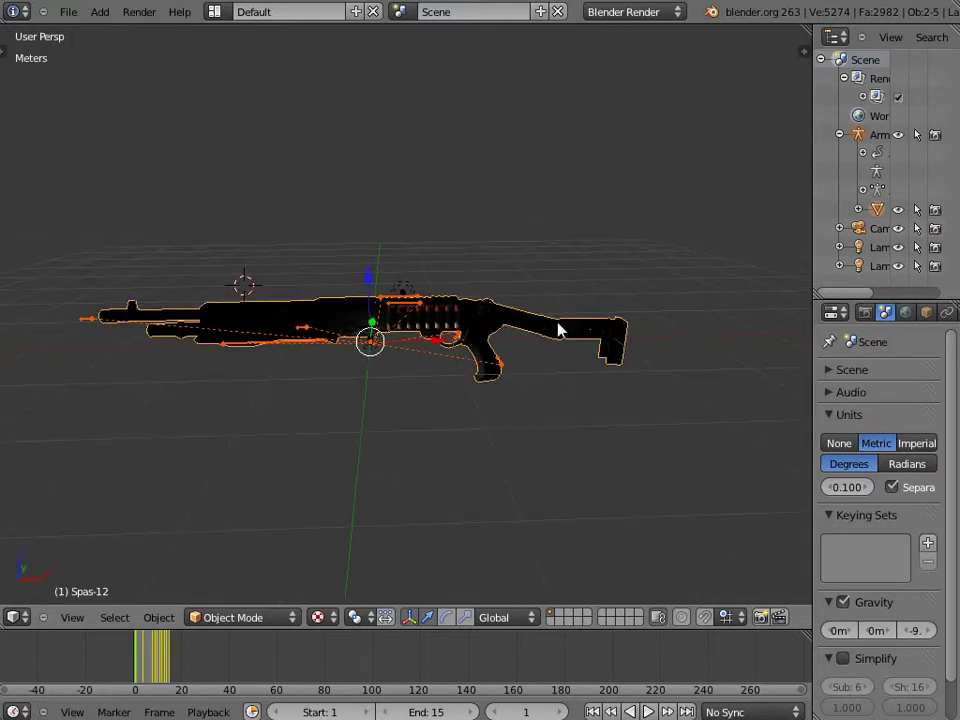
middle_drag(558, 330, 533, 388)
scroll(531, 304, up, 5)
scroll(399, 354, up, 2)
middle_drag(409, 401, 460, 419)
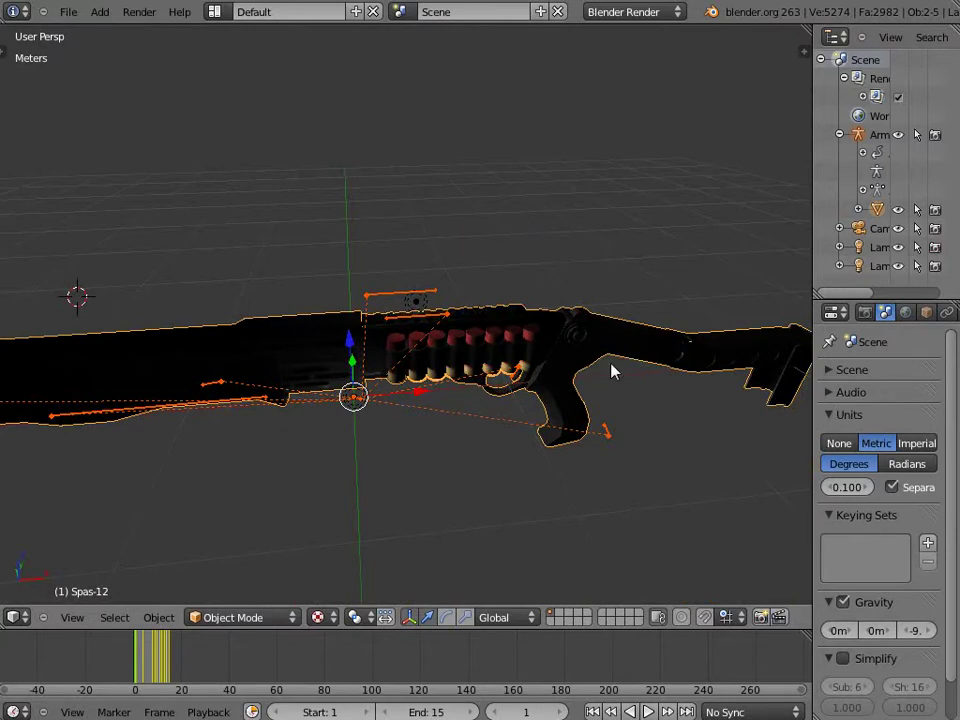
middle_drag(615, 369, 560, 400)
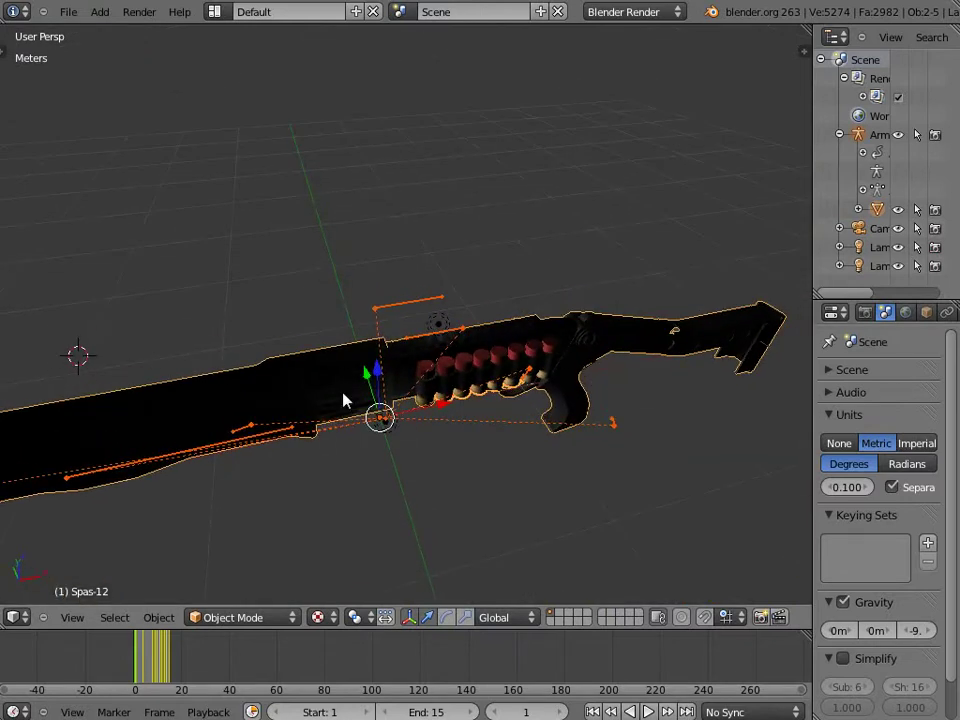
middle_drag(527, 442, 536, 388)
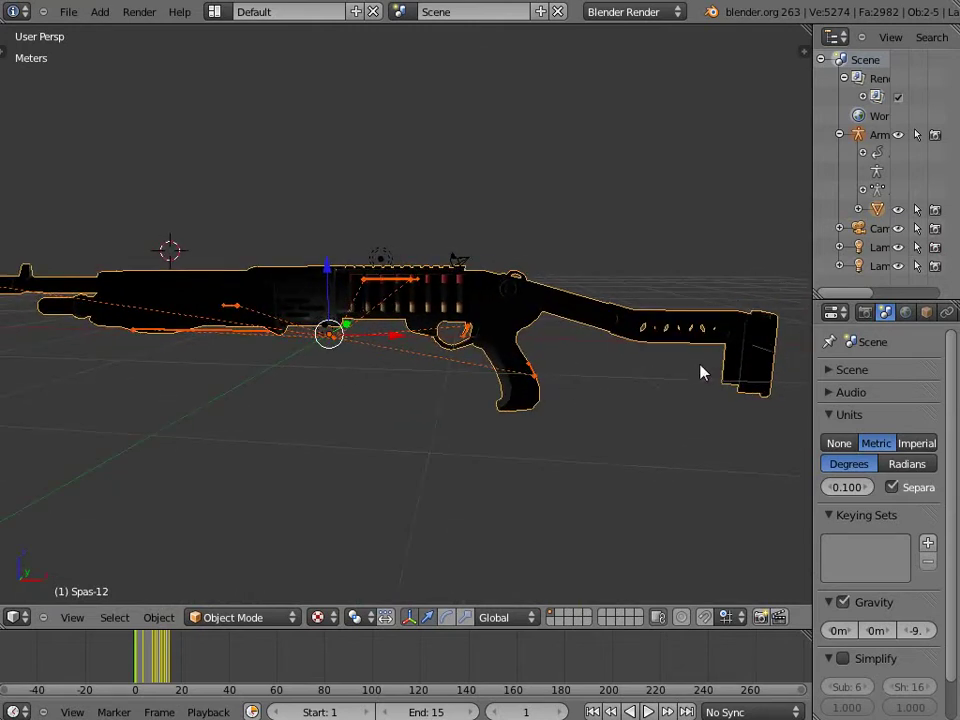
Deselect all objects, keeping the scene in Object Mode
key(Tab)
key(Tab)
click(242, 620)
click(447, 458)
key(a)
scroll(400, 380, up, 5)
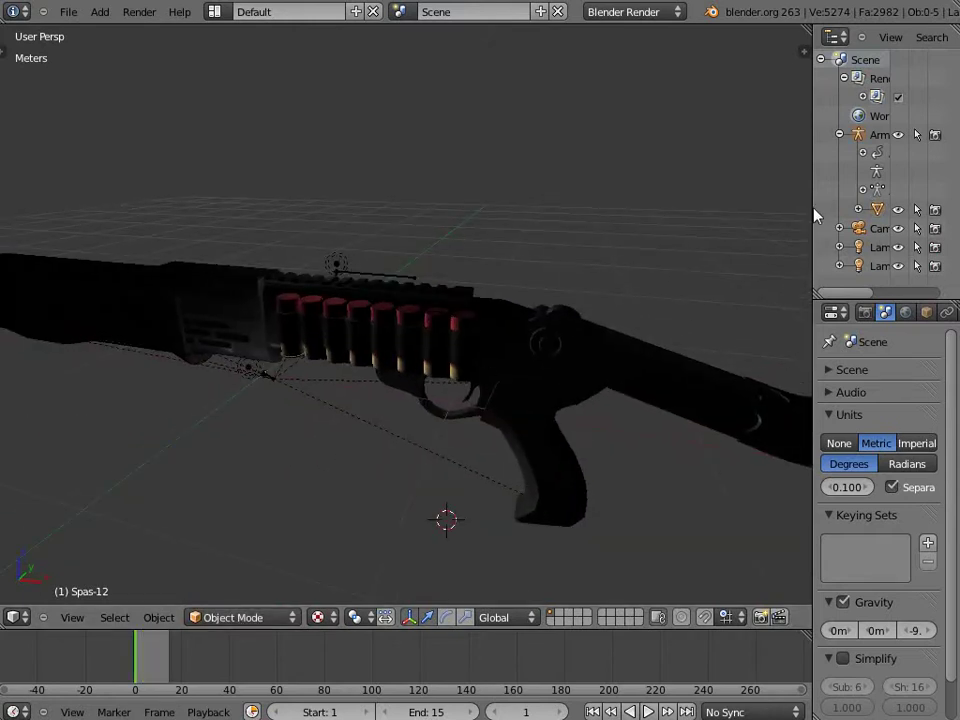
Widen the scene outliner, expand the armature's bone hierarchy and select the b_Gun_Root bone
drag(814, 214, 466, 215)
click(514, 190)
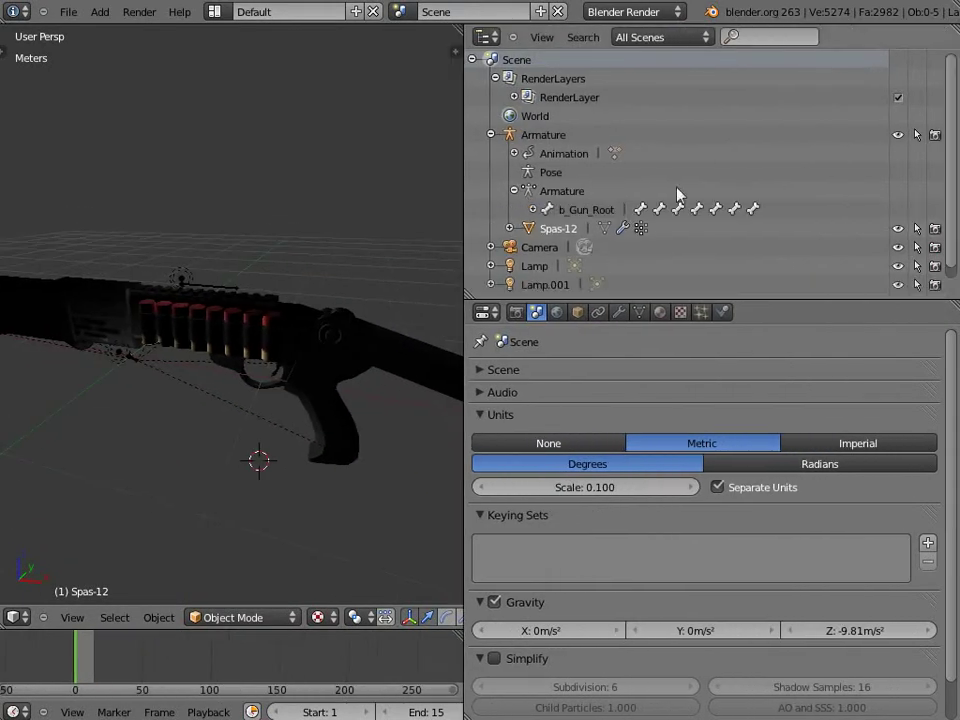
click(532, 209)
scroll(630, 205, down, 3)
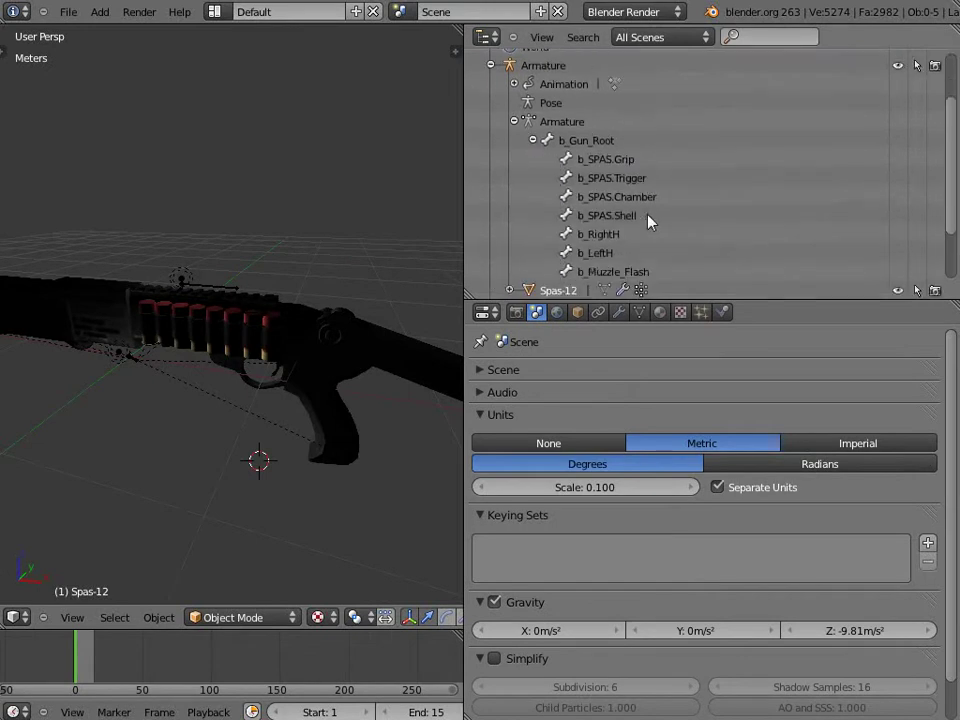
click(585, 141)
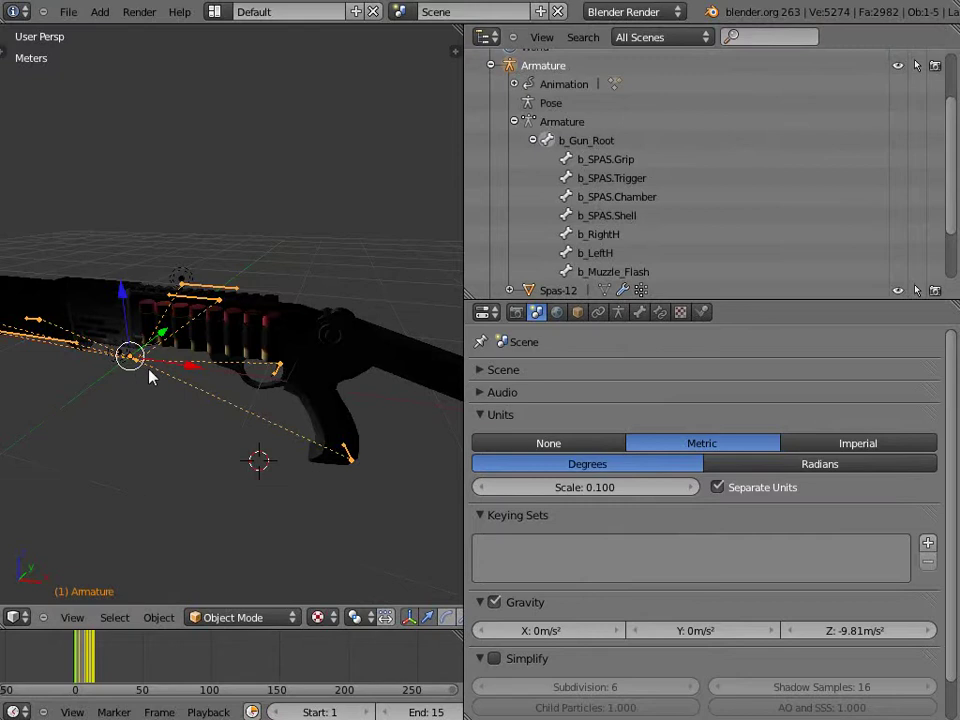
Examine the root bone's position and the grip, trigger and chamber bones on both sides of the gun
scroll(148, 375, up, 10)
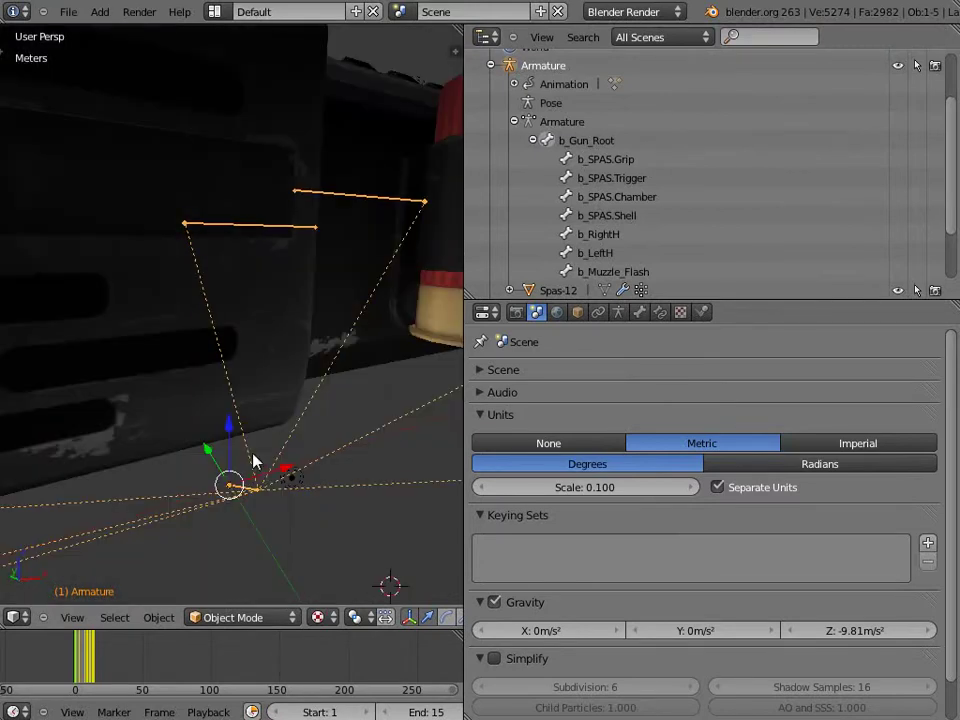
middle_drag(253, 461, 240, 426)
scroll(278, 387, down, 4)
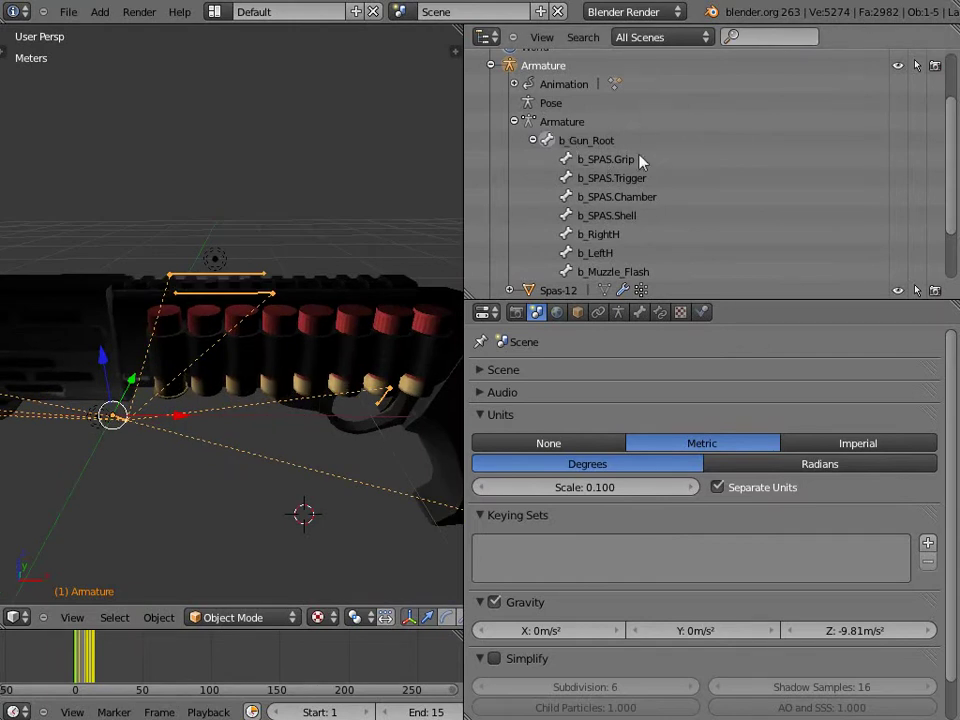
scroll(156, 392, down, 4)
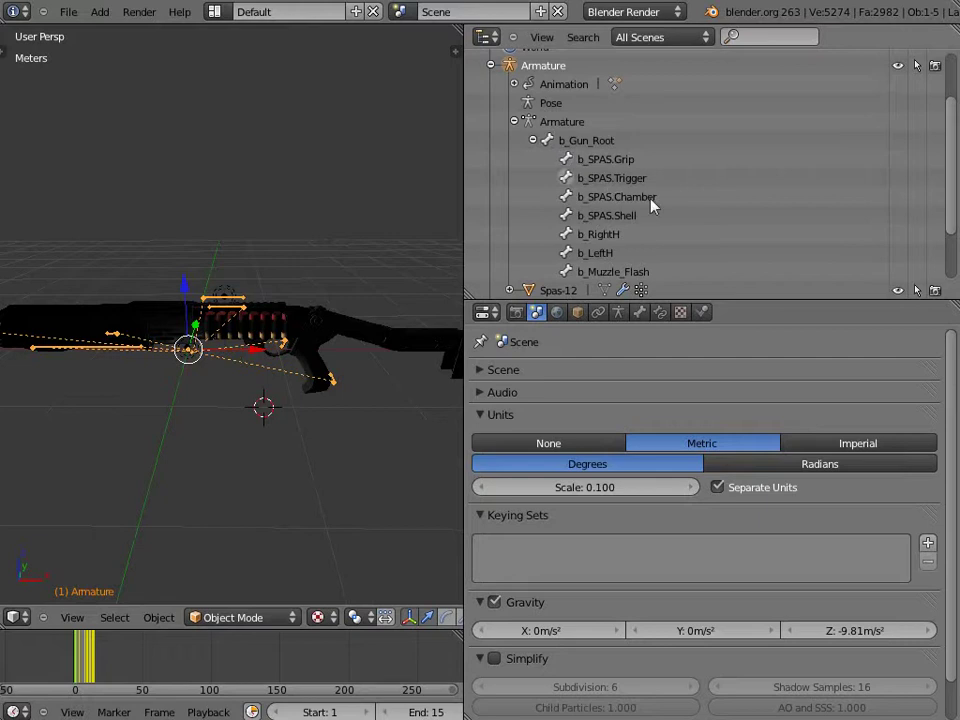
middle_drag(403, 268, 165, 245)
scroll(238, 218, up, 3)
Set the viewport shading to Solid and view the shotgun from another angle
click(333, 620)
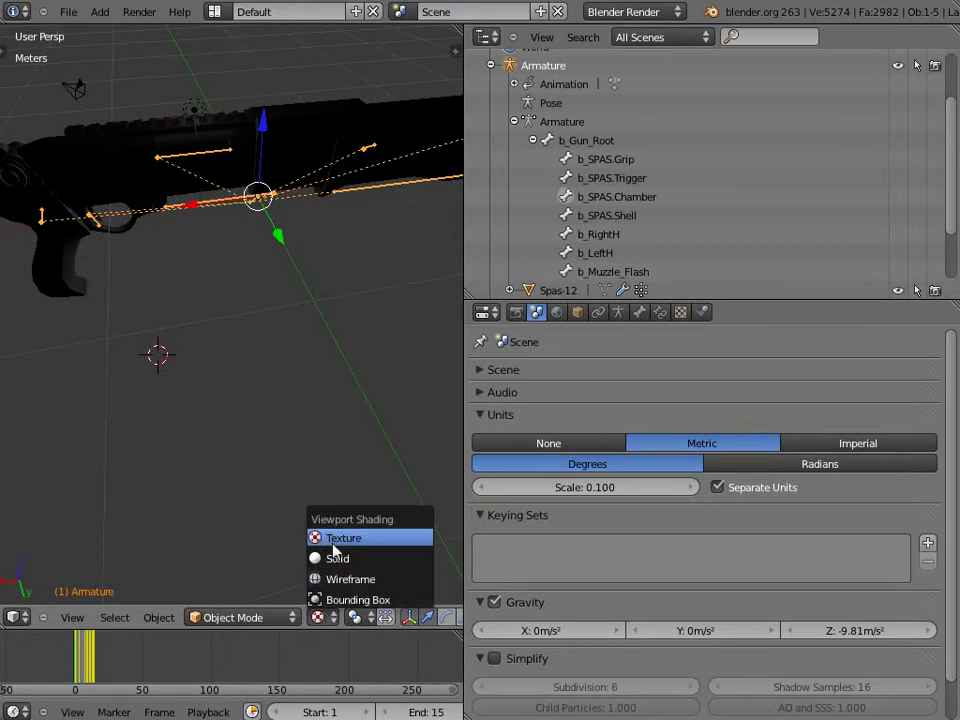
click(335, 554)
middle_drag(307, 276, 371, 311)
middle_drag(298, 388, 465, 405)
Preview the shotgun in Wireframe shading and switch back to Solid
click(330, 618)
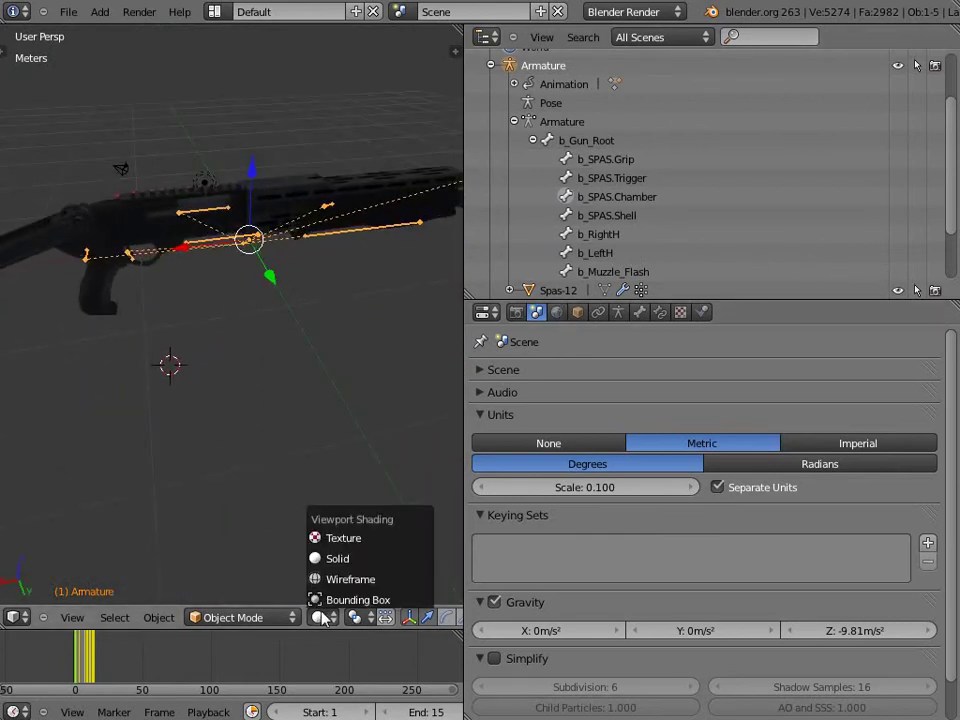
click(354, 553)
click(336, 621)
click(325, 580)
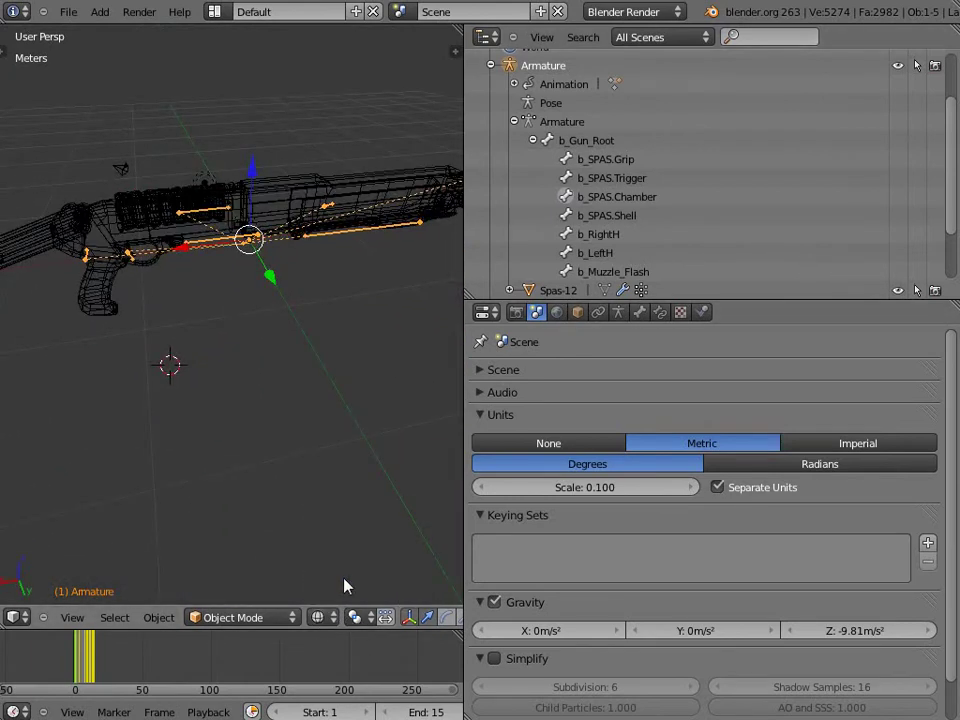
click(320, 624)
click(345, 560)
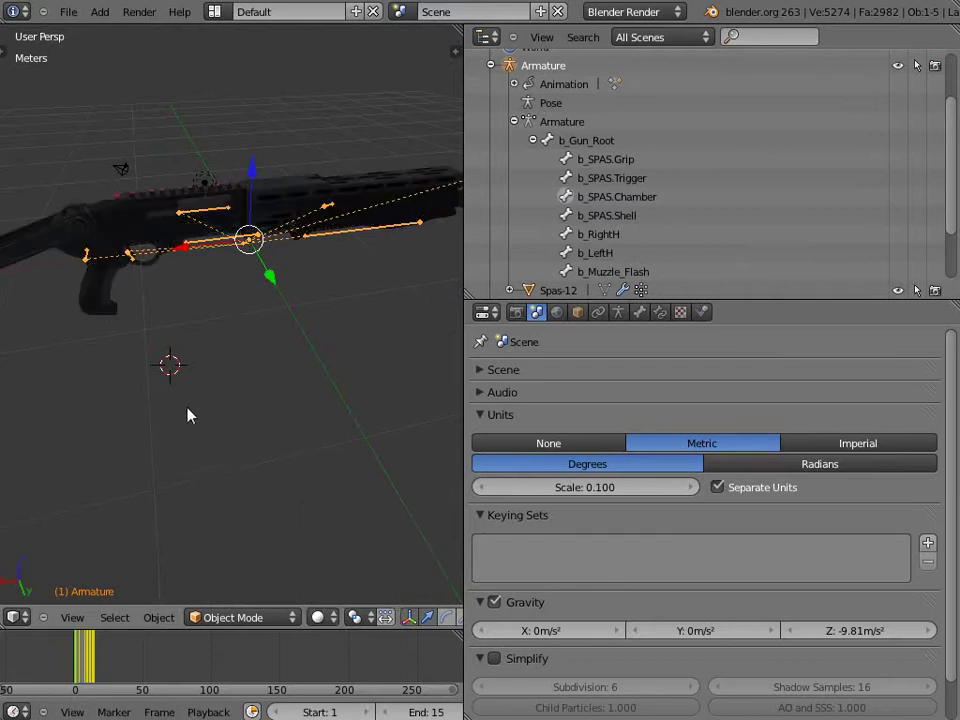
Examine the chamber and shell bones around the receiver, making b_SPAS.Shell the active bone
mouse_move(189, 414)
middle_down()
mouse_move(299, 424)
mouse_move(568, 369)
middle_up()
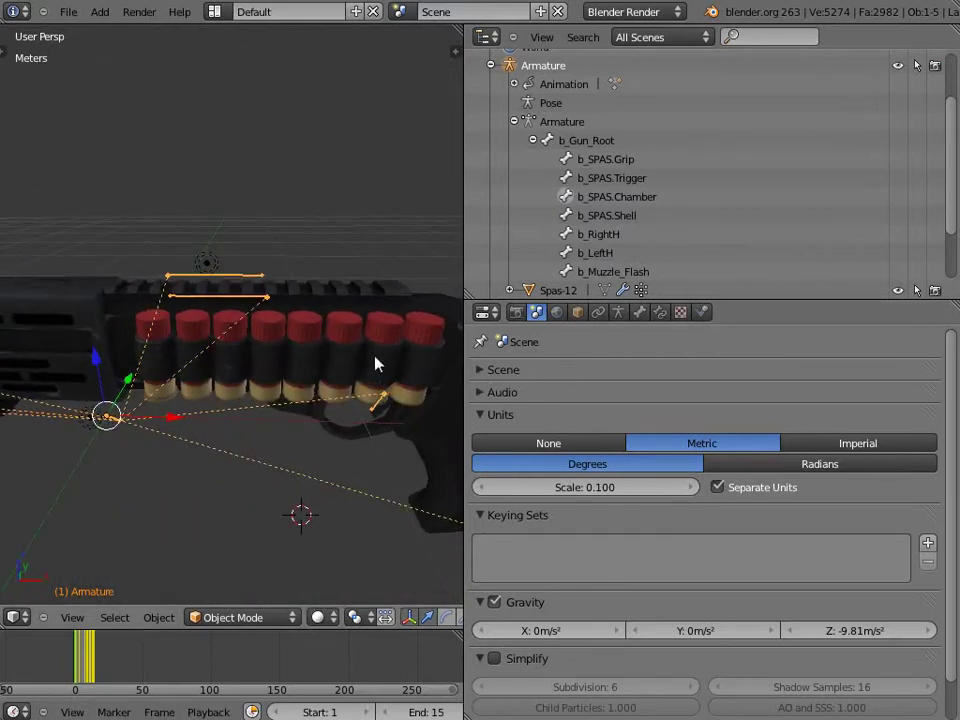
middle_drag(377, 364, 129, 366)
middle_drag(191, 390, 350, 380)
scroll(246, 328, up, 6)
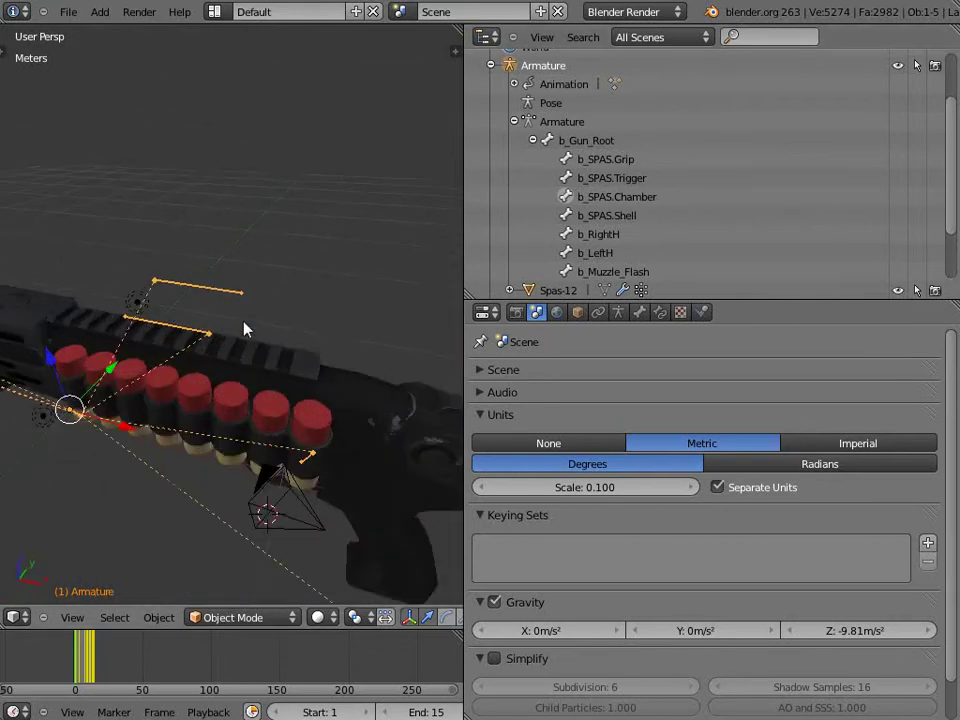
scroll(150, 330, down, 5)
middle_drag(94, 317, 120, 280)
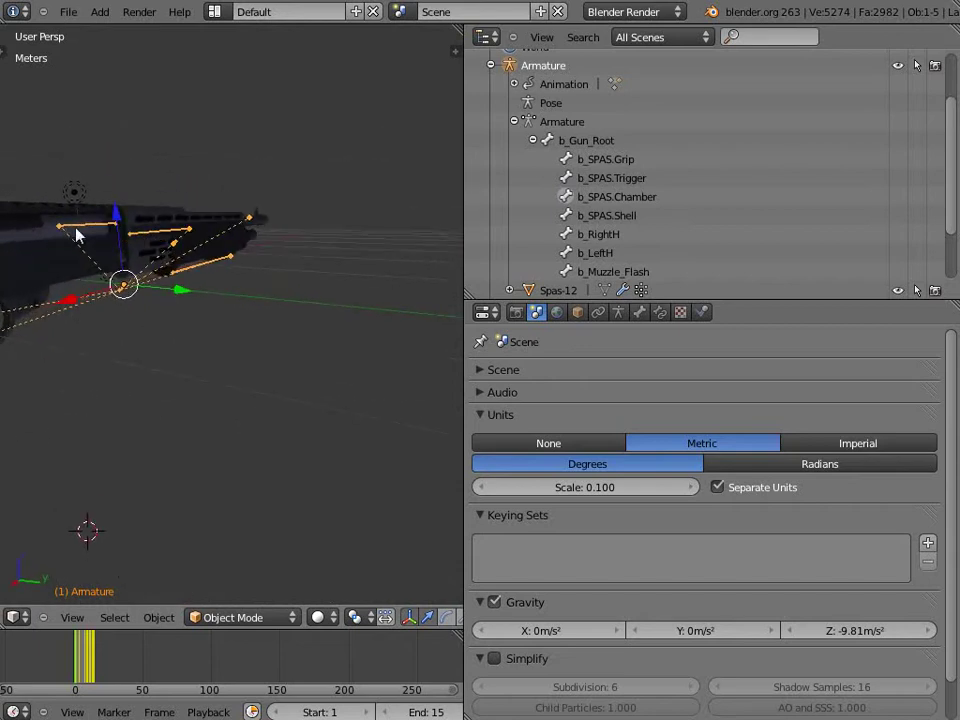
click(612, 217)
middle_drag(170, 369, 194, 376)
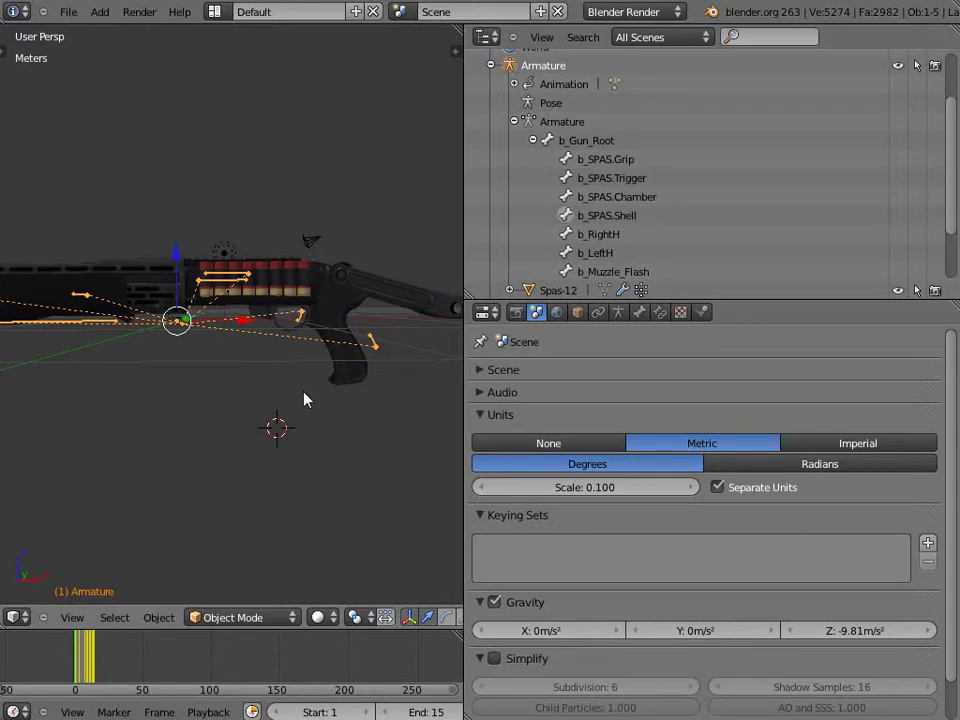
Enlarge the 3D viewport by narrowing the outliner, and collapse the armature's bone hierarchy
drag(465, 168, 770, 186)
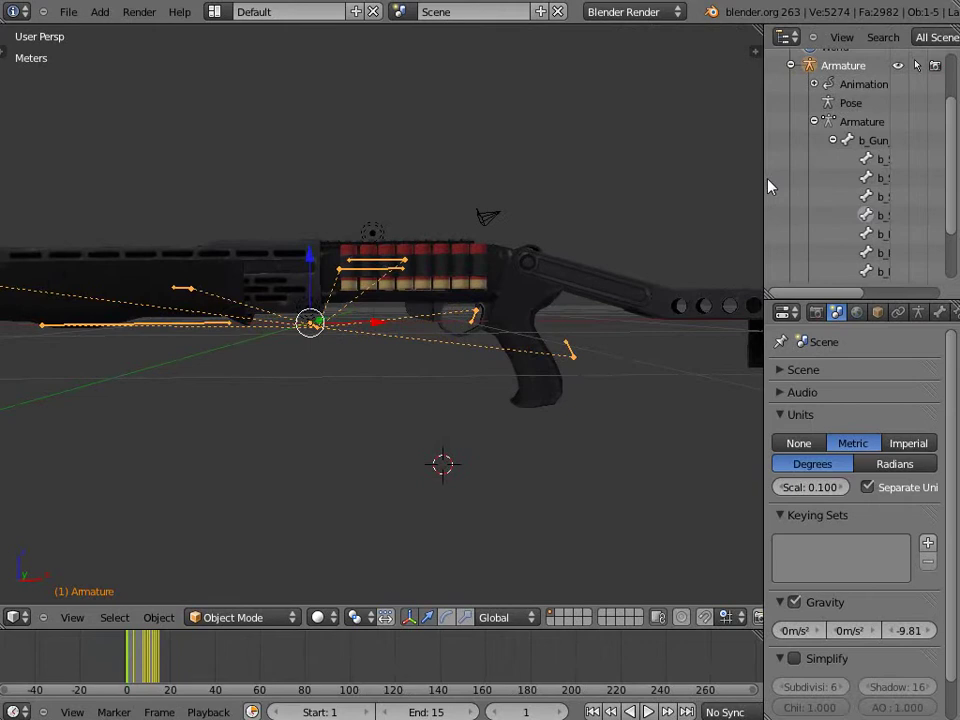
click(814, 122)
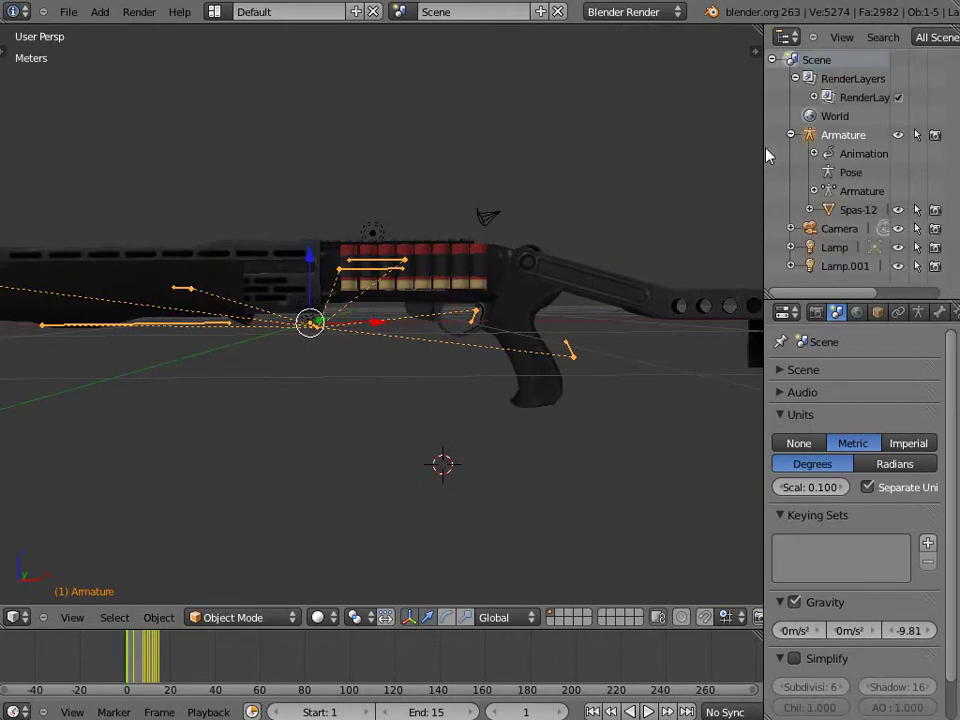
drag(765, 154, 806, 150)
scroll(218, 316, down, 1)
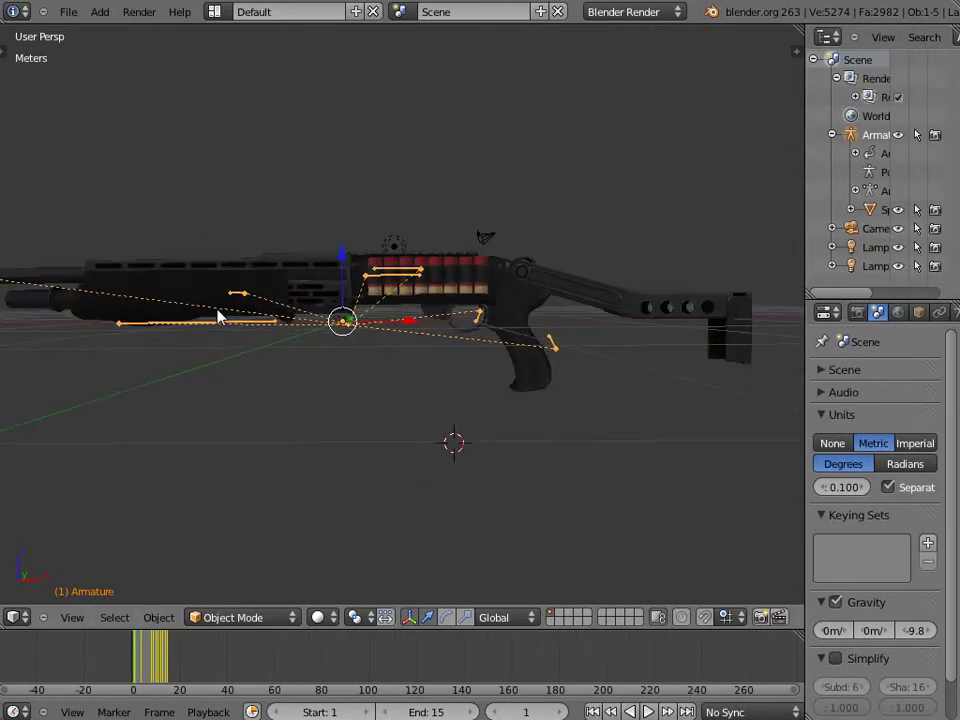
right_click(152, 330)
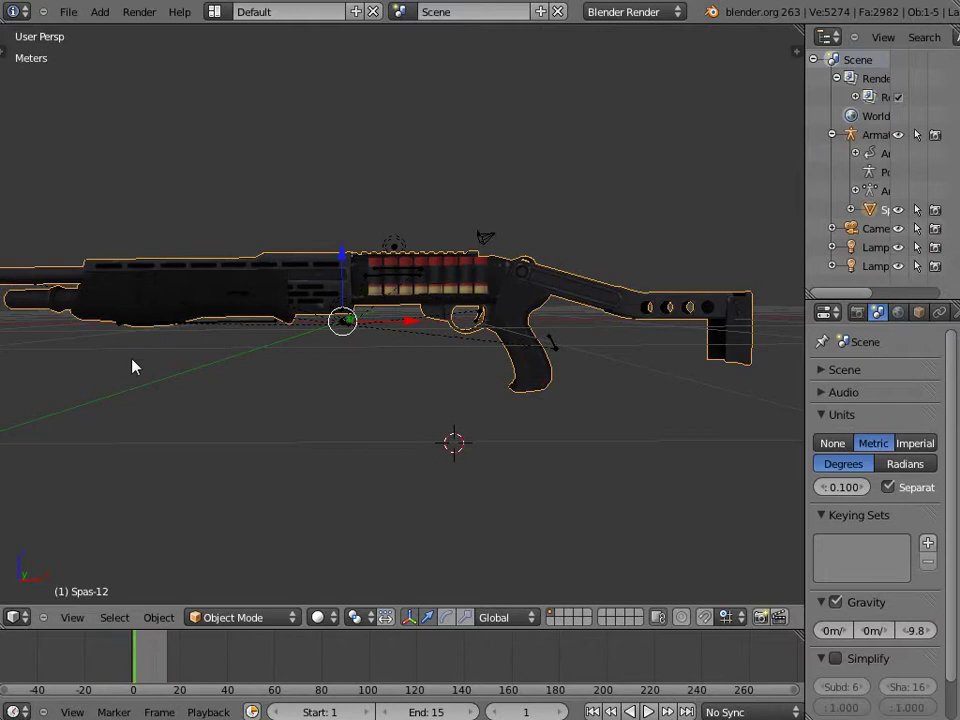
right_click(554, 354)
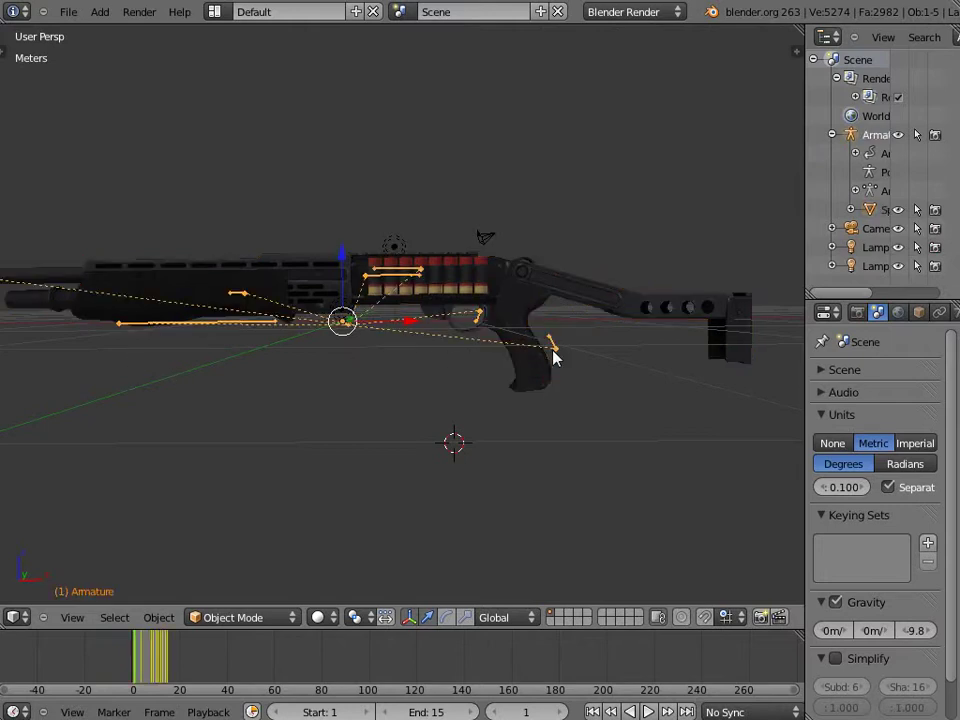
key(g)
key(Escape)
Edit the armature and move the b_RightH bone about 17 cm so it sits inside the pistol grip
key(Tab)
right_click(553, 347)
key(g)
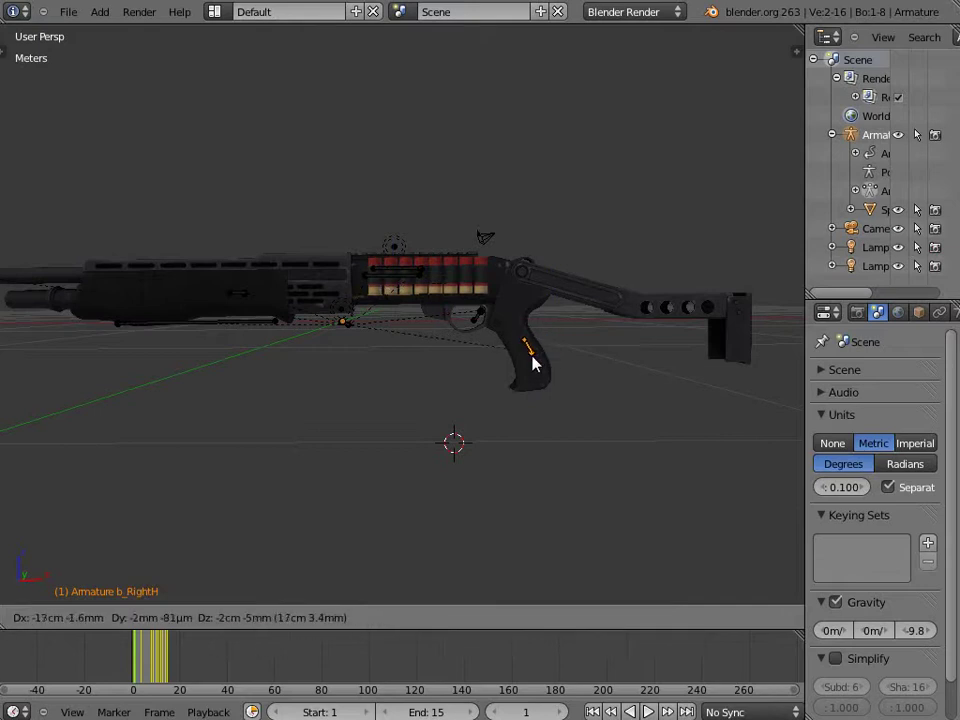
click(533, 363)
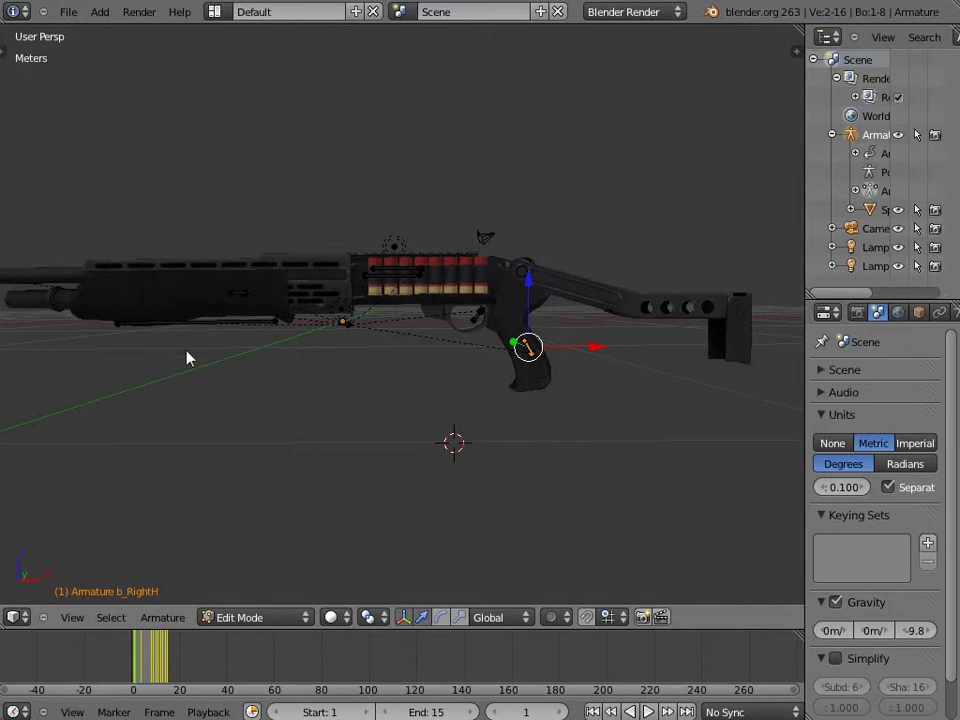
Select the b_LeftH bone in the fore-end, followed by the whole b_Muzzle_Flash bone at the barrel tip
middle_drag(187, 358, 489, 460)
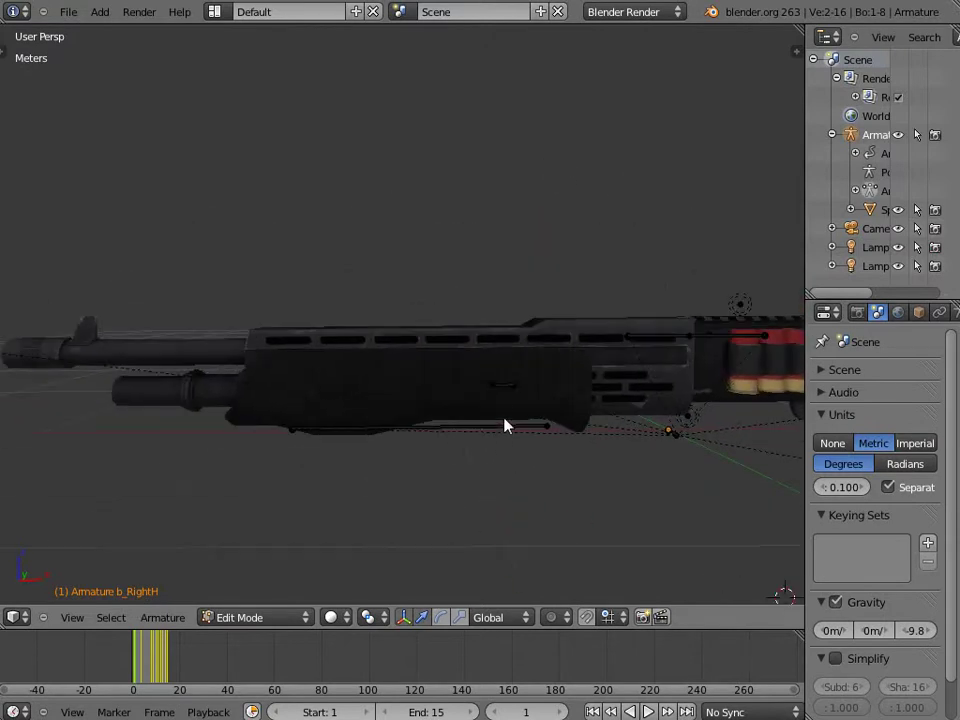
right_click(503, 388)
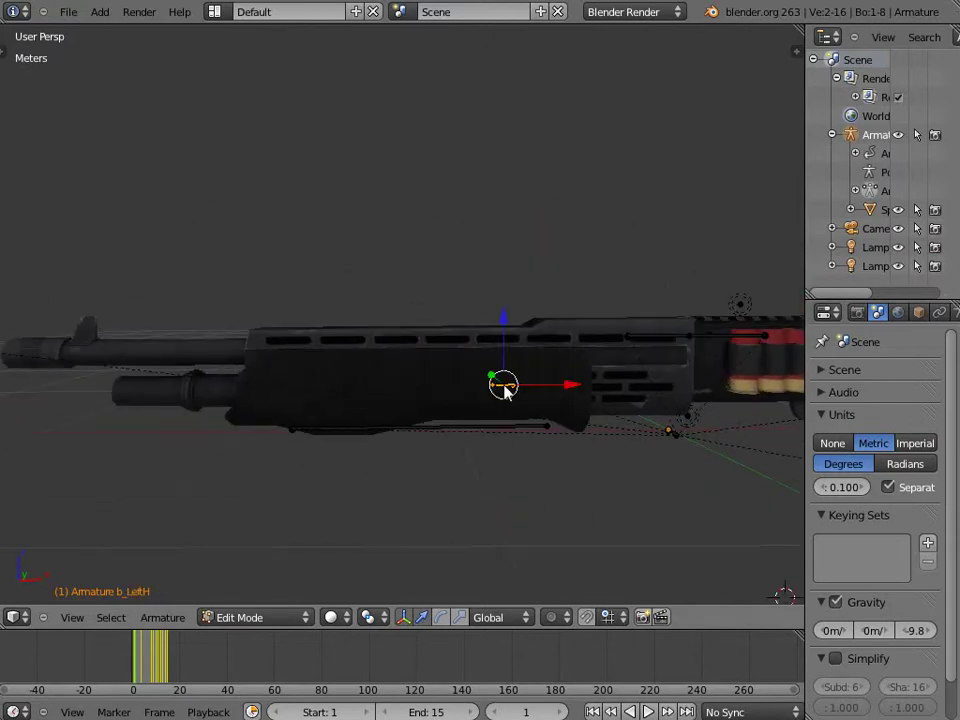
shift+middle_drag(236, 386, 564, 405)
right_click(291, 392)
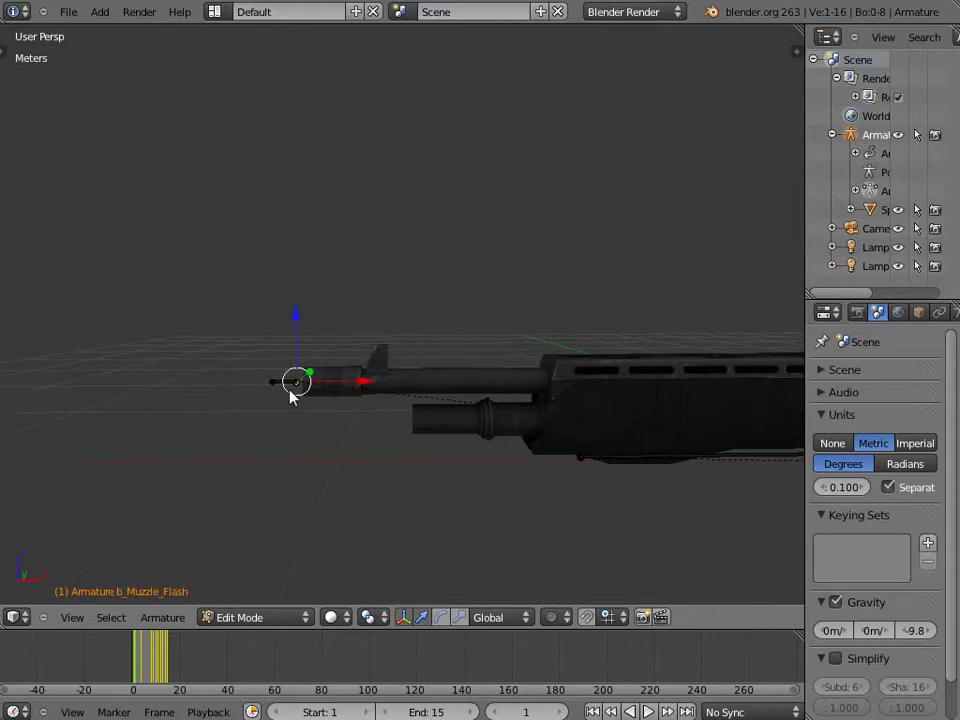
right_click(287, 385)
scroll(385, 460, down, 4)
shift+middle_drag(589, 439, 376, 464)
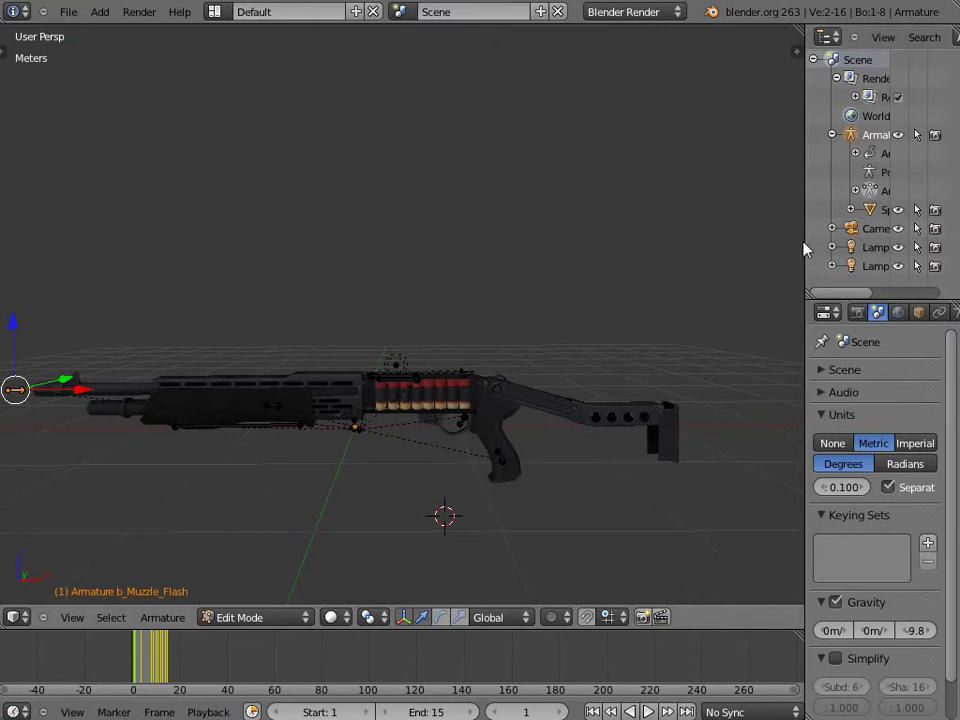
Widen the outliner again and expand b_Gun_Root to list all its child bones
drag(806, 250, 285, 285)
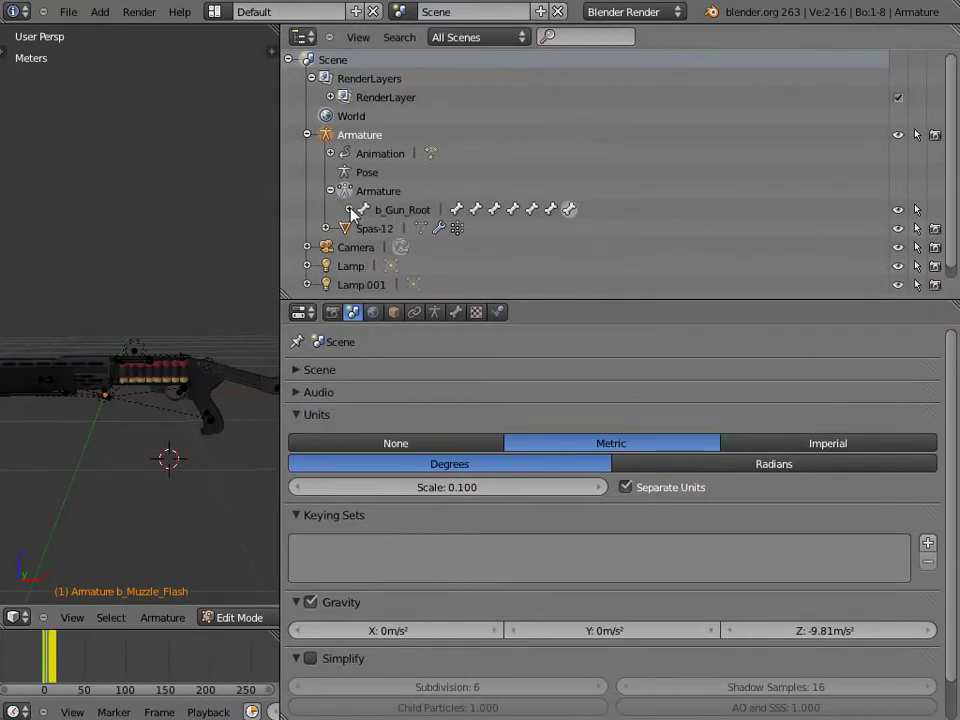
click(348, 209)
scroll(383, 185, down, 5)
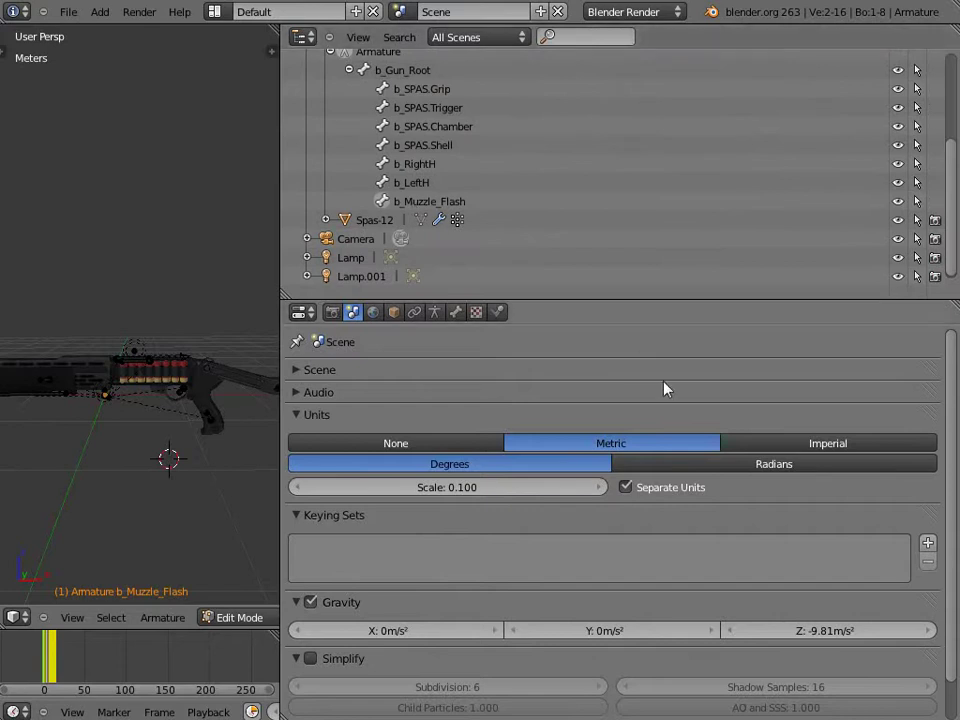
Examine the parent, relations and deform properties of the b_Muzzle_Flash, b_LeftH and b_RightH bones
click(457, 313)
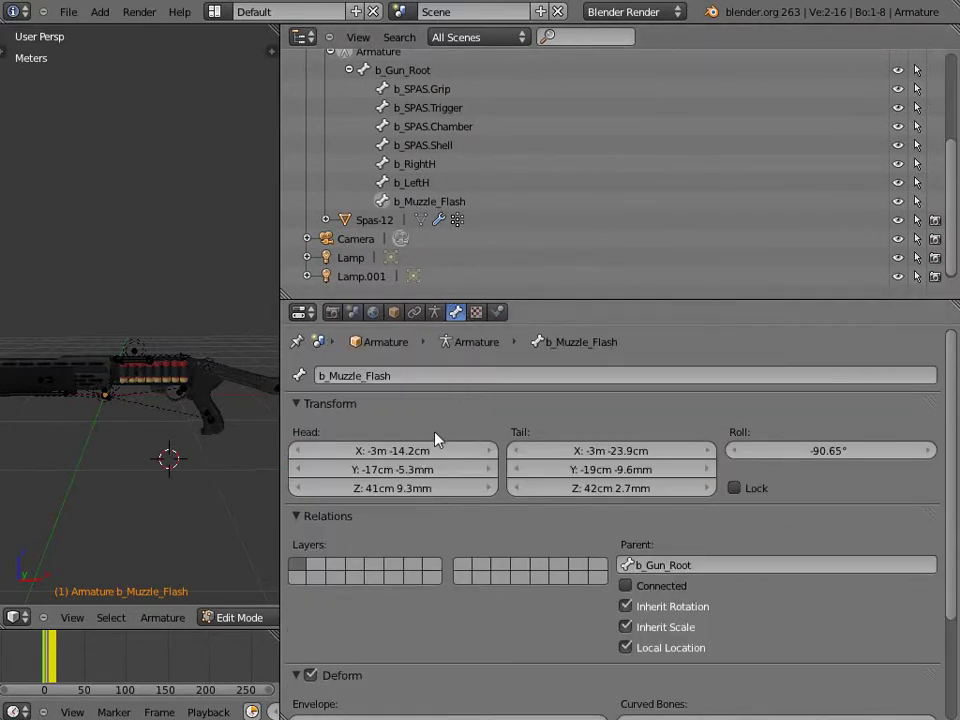
scroll(452, 459, down, 3)
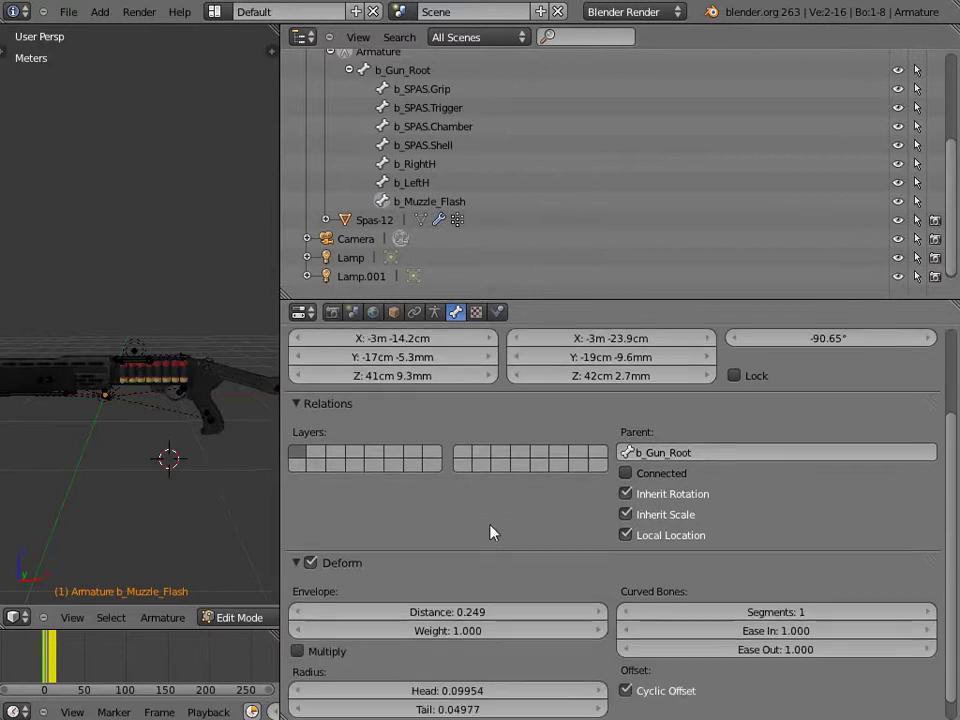
click(410, 183)
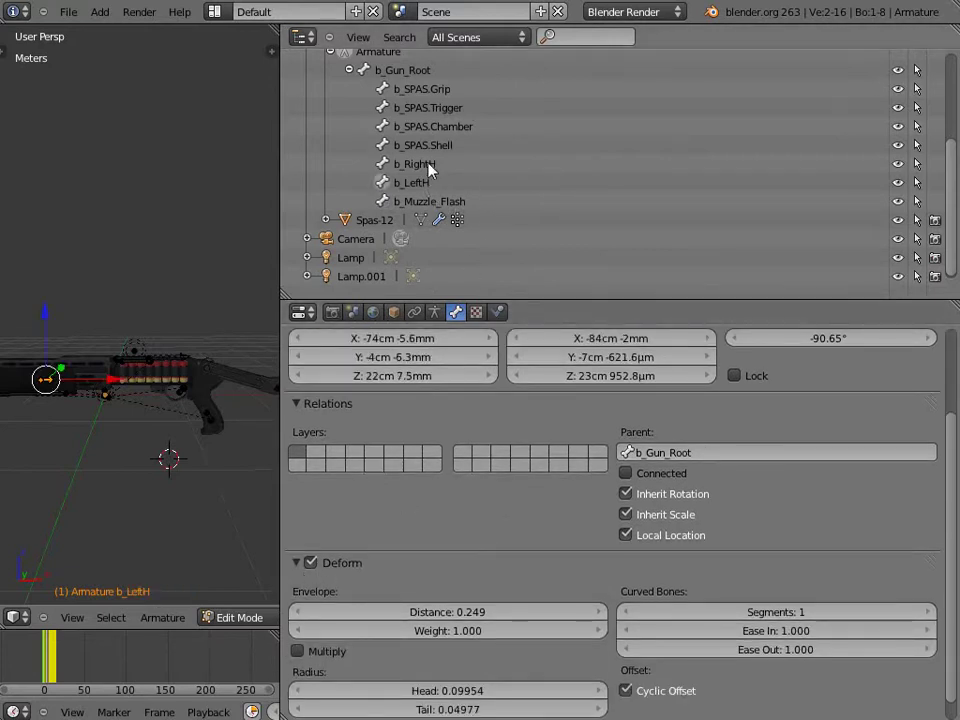
click(424, 166)
scroll(480, 189, up, 3)
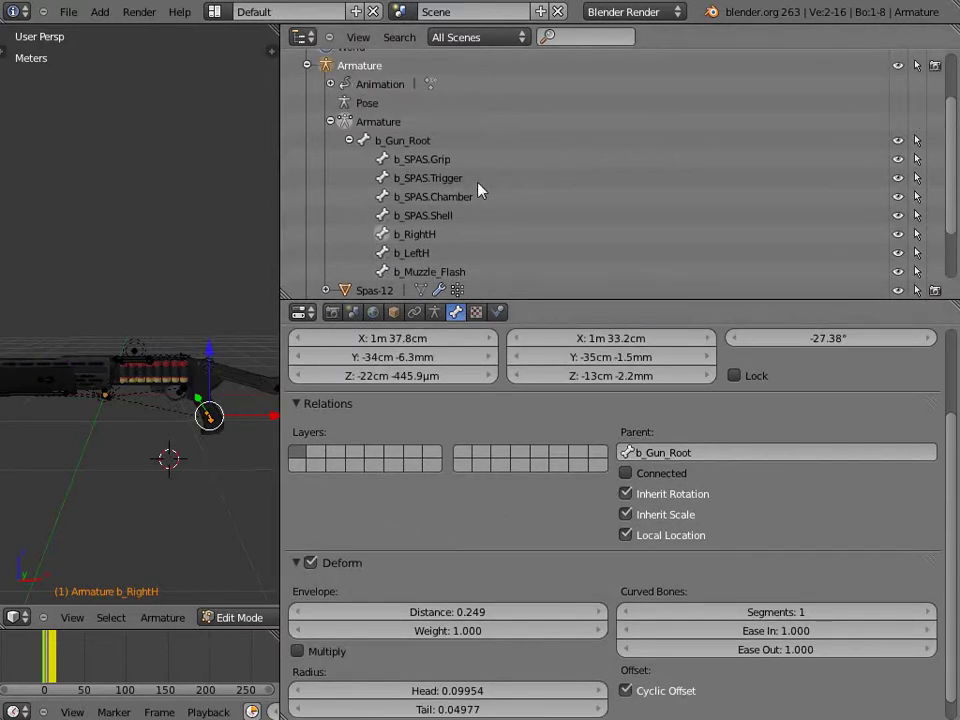
click(422, 274)
click(425, 252)
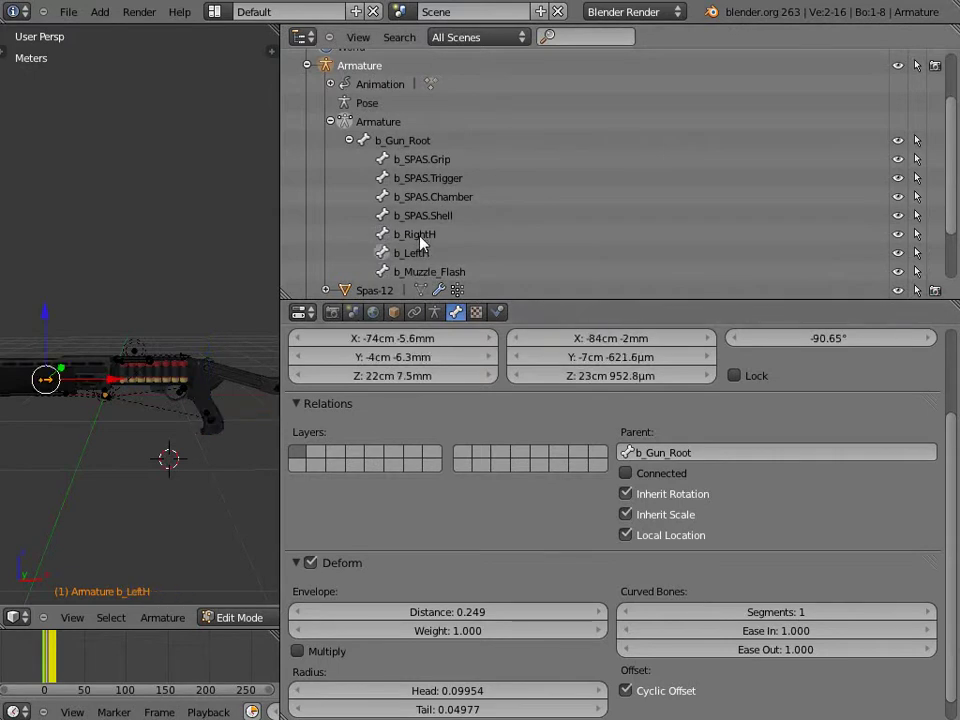
click(440, 235)
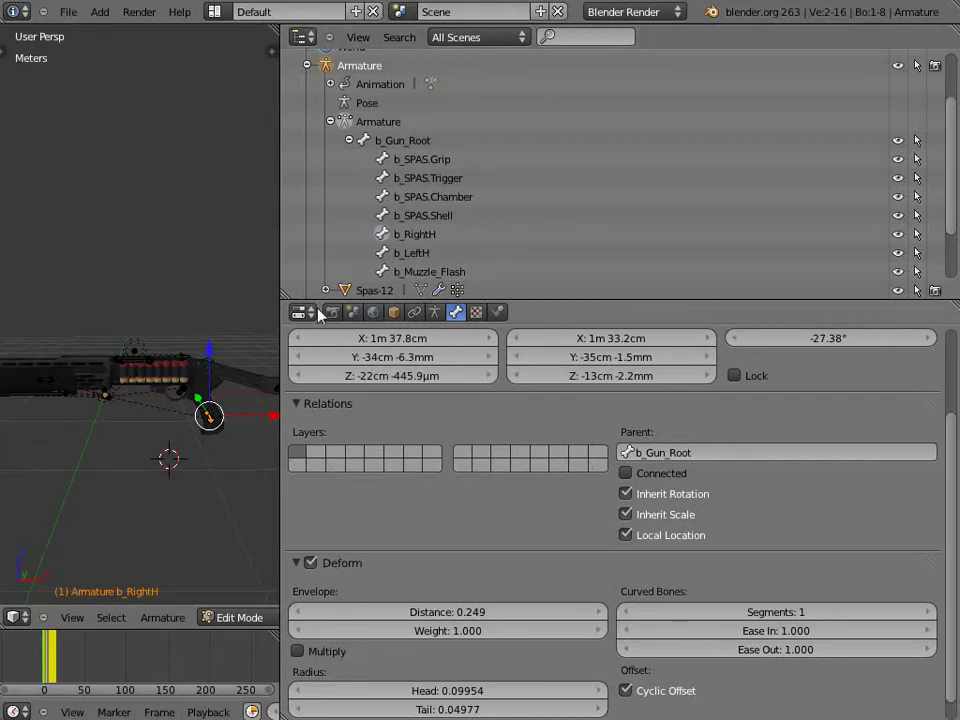
Enlarge the 3D viewport by narrowing the outliner and properties area, and switch to the Animation screen layout
drag(281, 276, 677, 290)
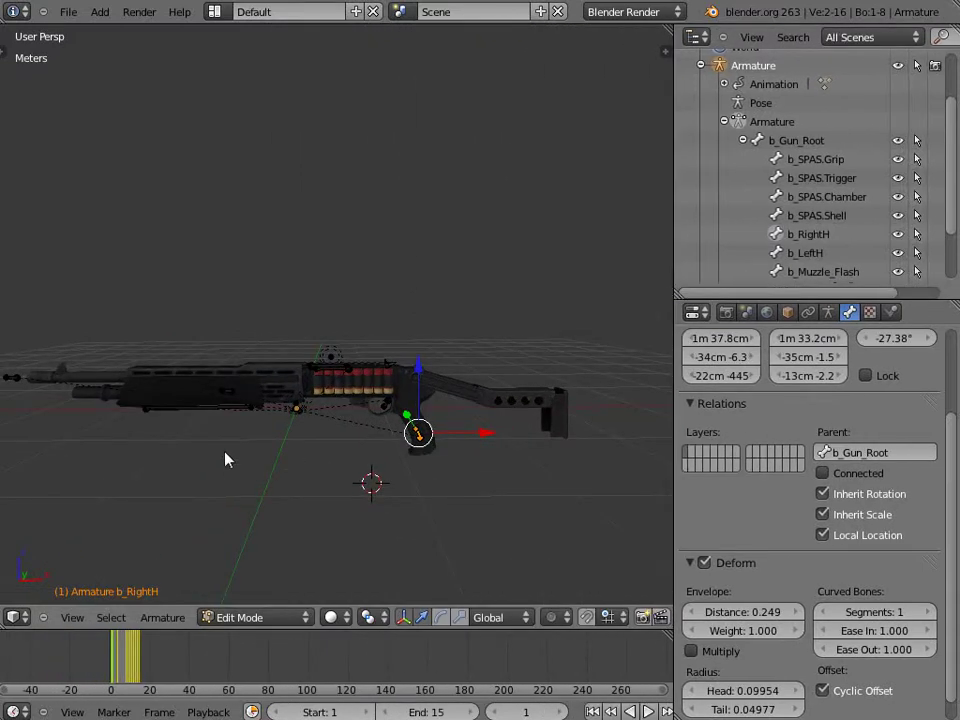
scroll(214, 433, up, 1)
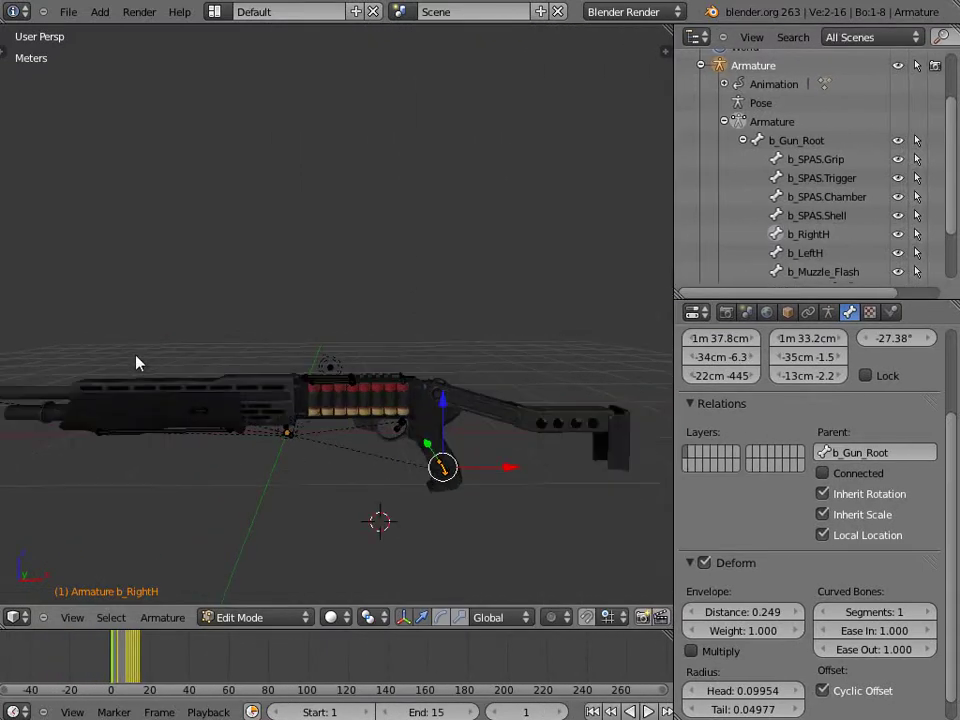
click(214, 11)
click(272, 42)
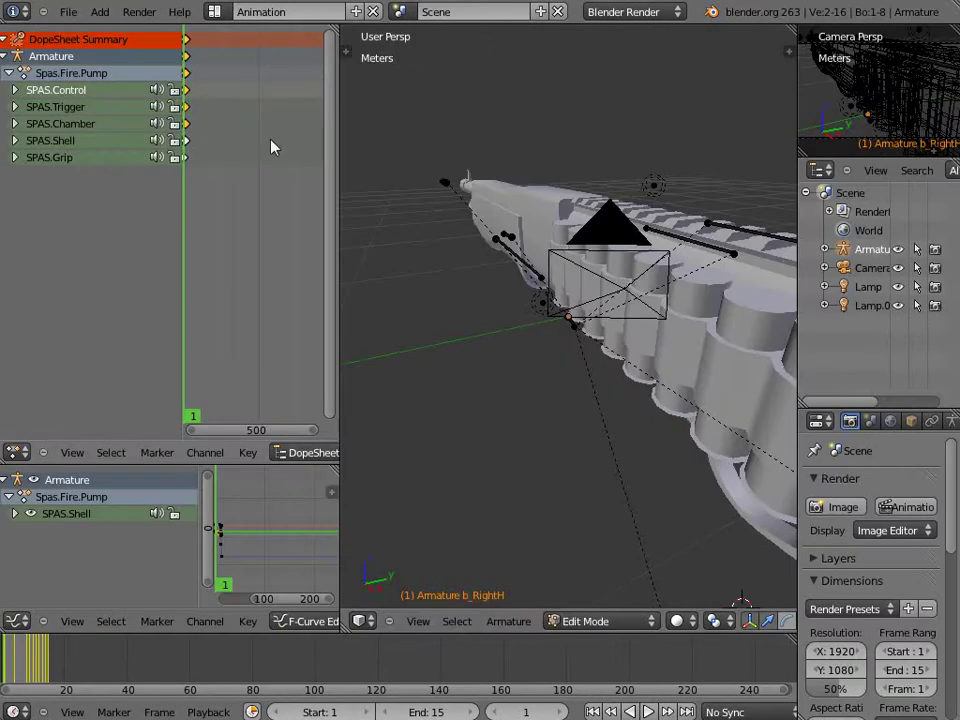
middle_drag(529, 315, 607, 360)
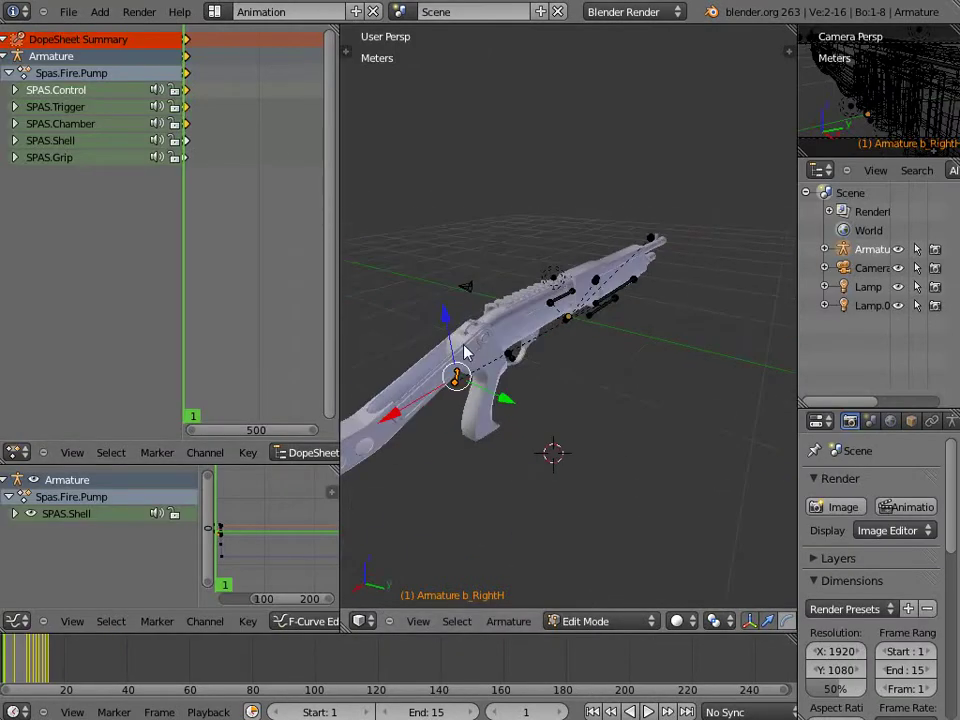
middle_drag(463, 352, 743, 385)
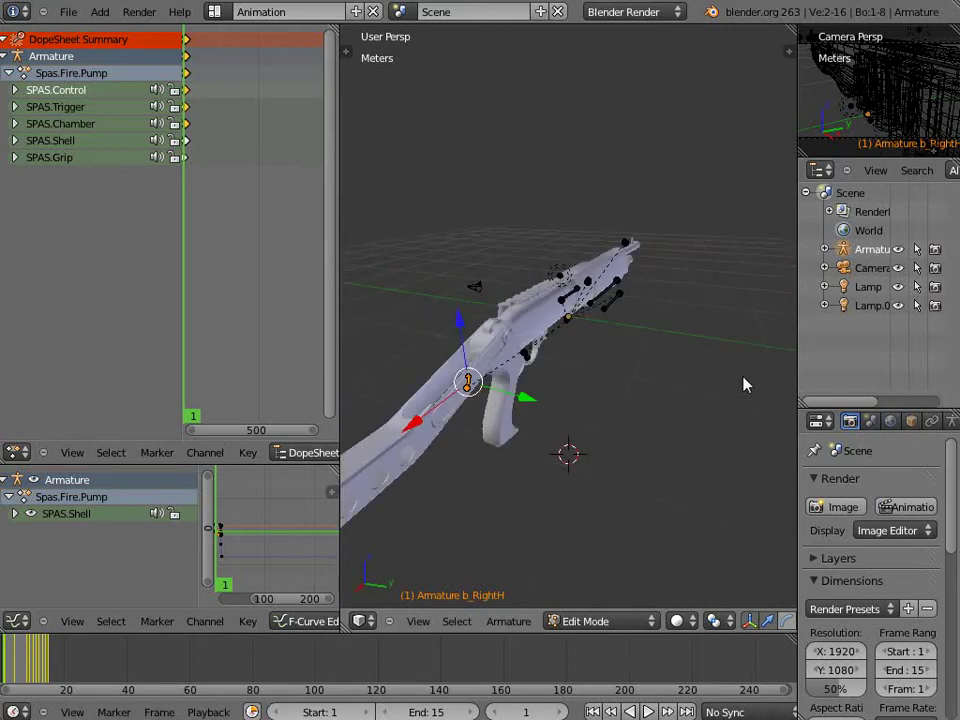
Set the viewport shading to textured so the shotgun displays with its materials
click(676, 621)
click(700, 540)
mouse_move(596, 508)
middle_down()
mouse_move(659, 474)
mouse_move(523, 444)
mouse_move(469, 497)
mouse_move(490, 518)
mouse_move(452, 480)
middle_up()
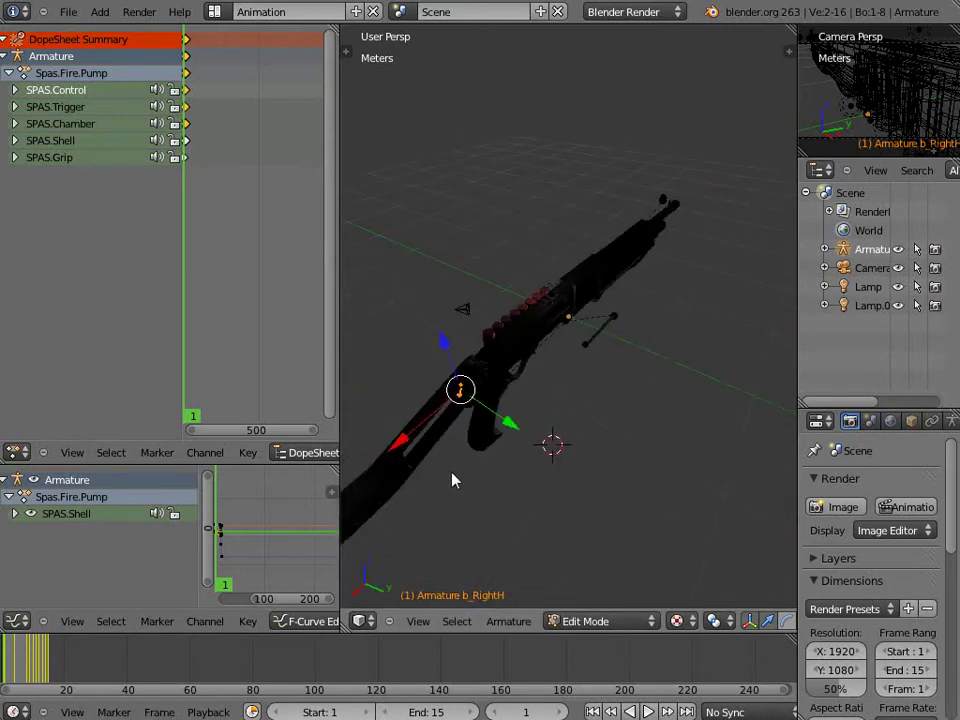
Play the Spas.Fire.Pump animation and switch the armature to Object Mode while it runs
click(647, 711)
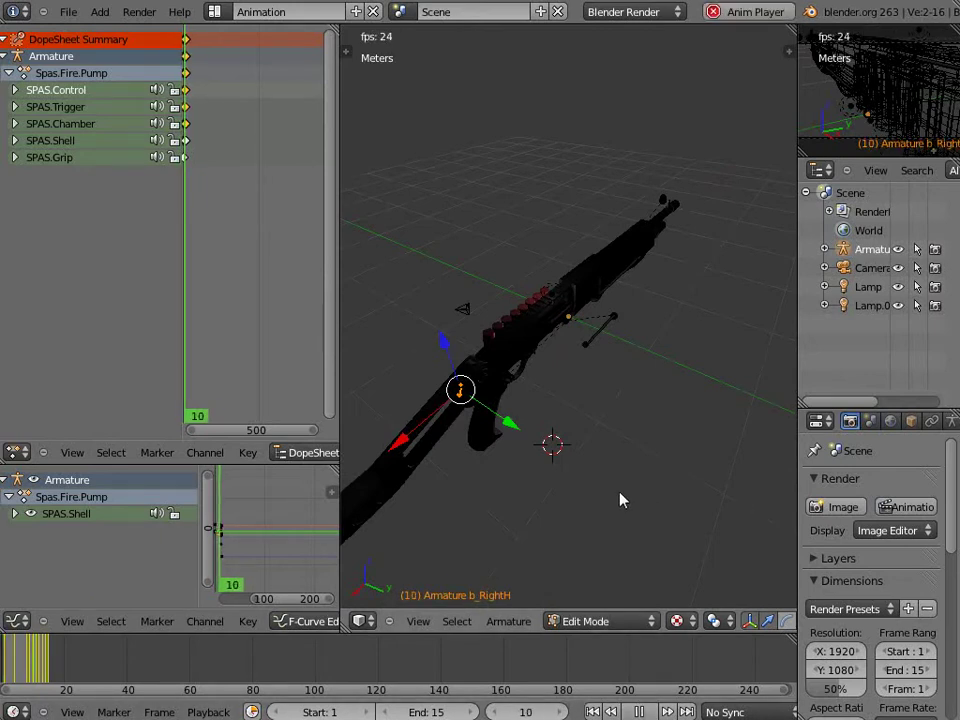
middle_drag(620, 500, 531, 337)
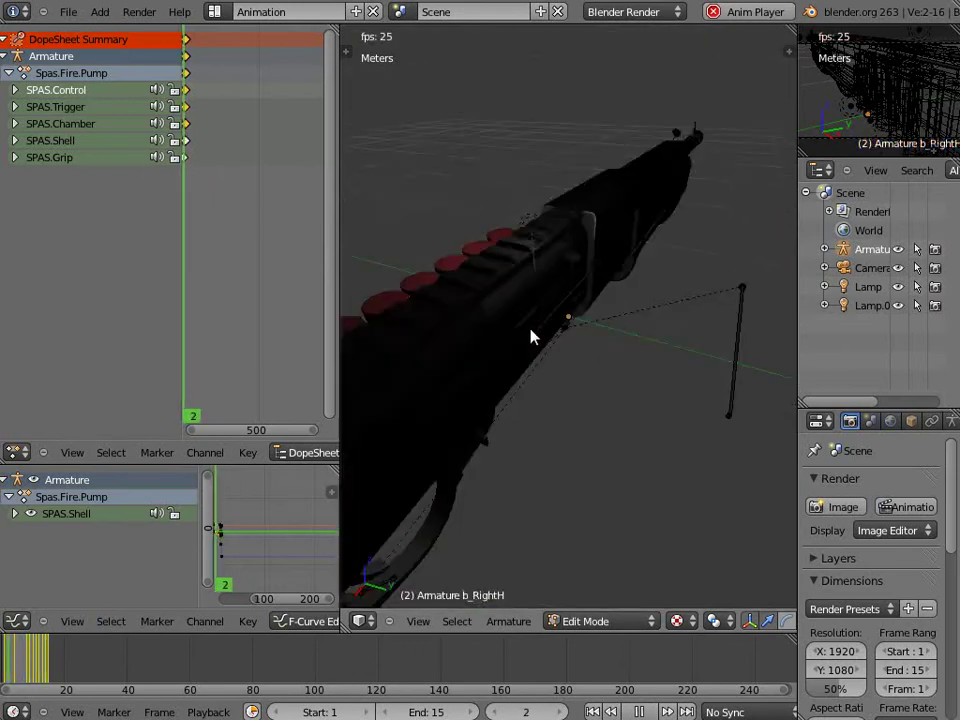
scroll(520, 332, down, 5)
click(592, 621)
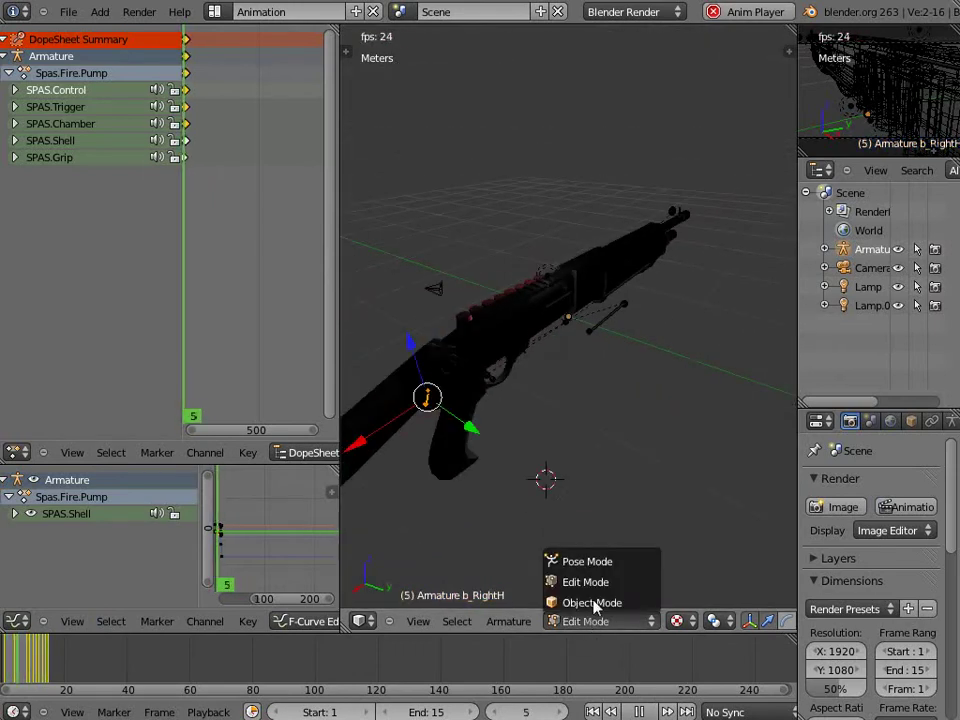
click(592, 602)
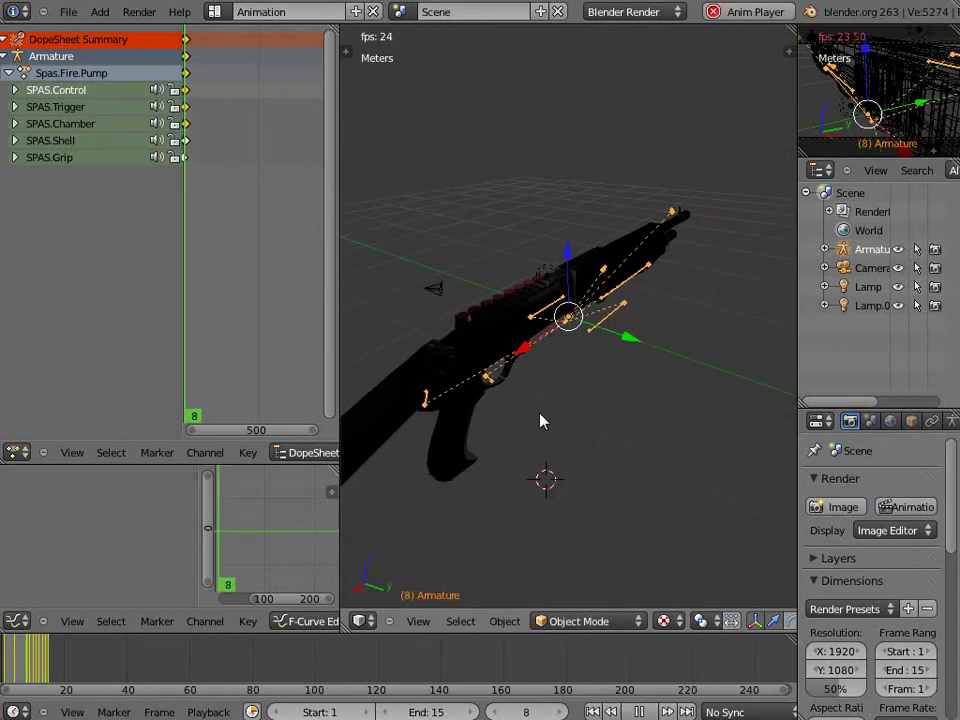
middle_drag(540, 421, 439, 381)
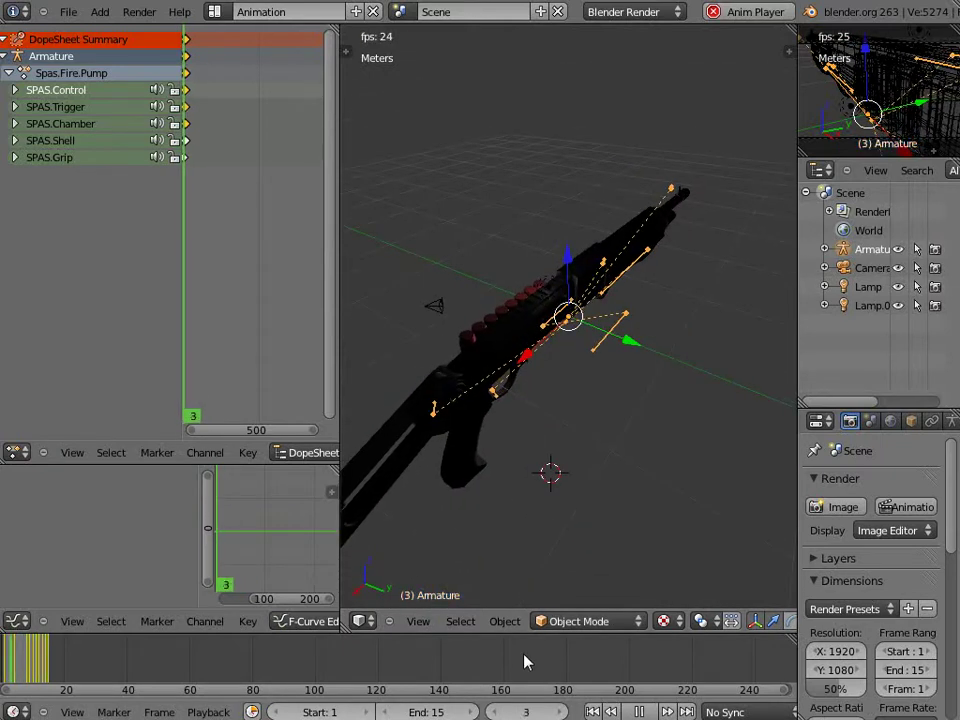
Stop the animation playback and return to the Default screen layout
key(alt+a)
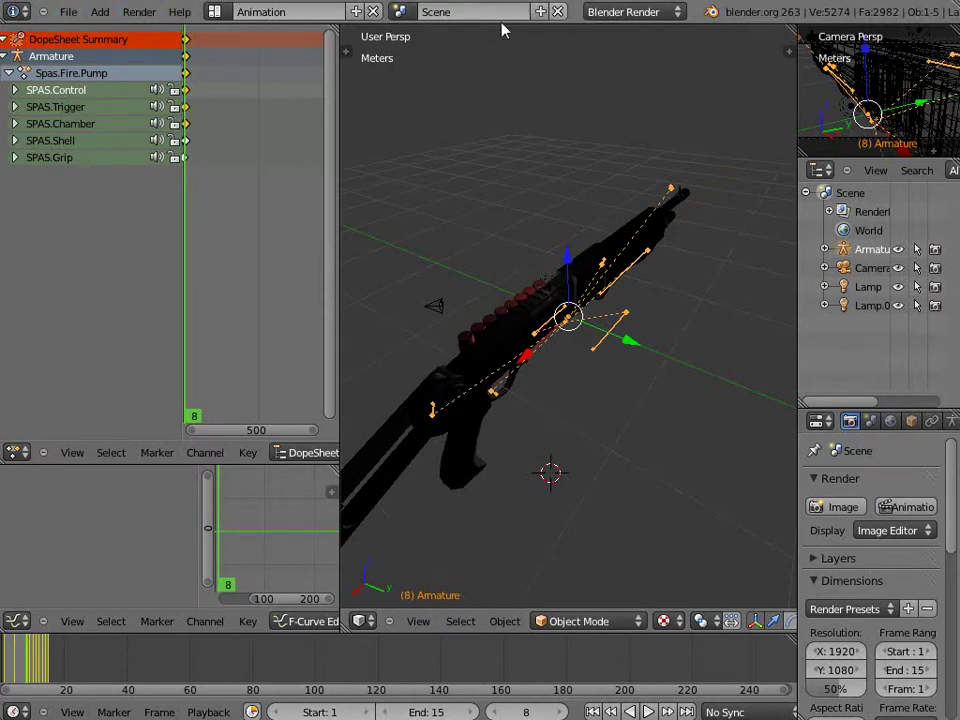
click(215, 12)
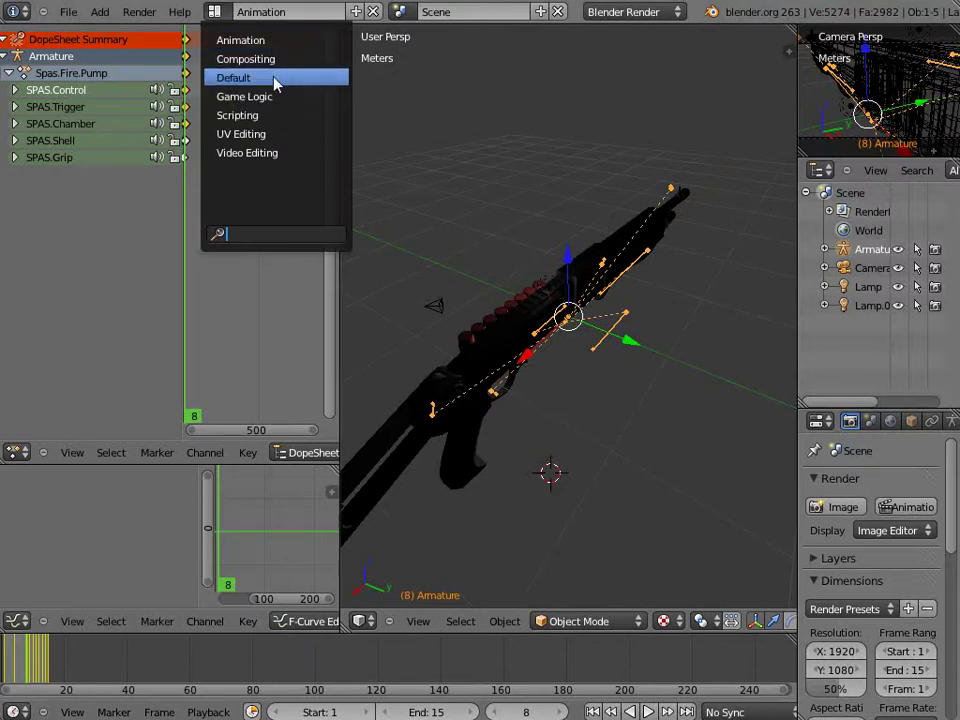
click(273, 79)
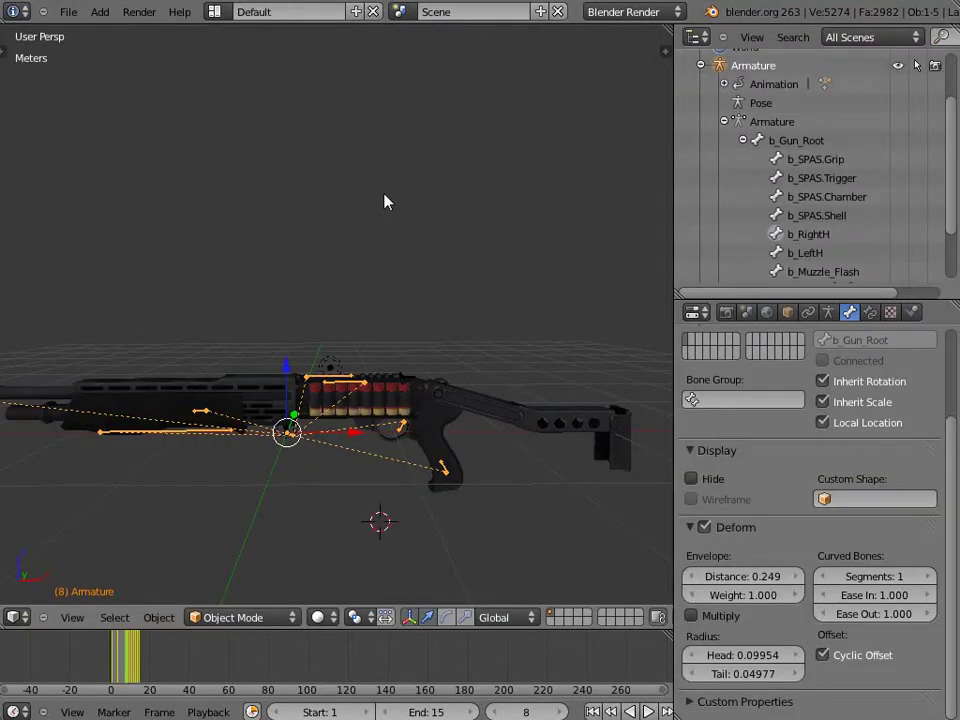
click(68, 13)
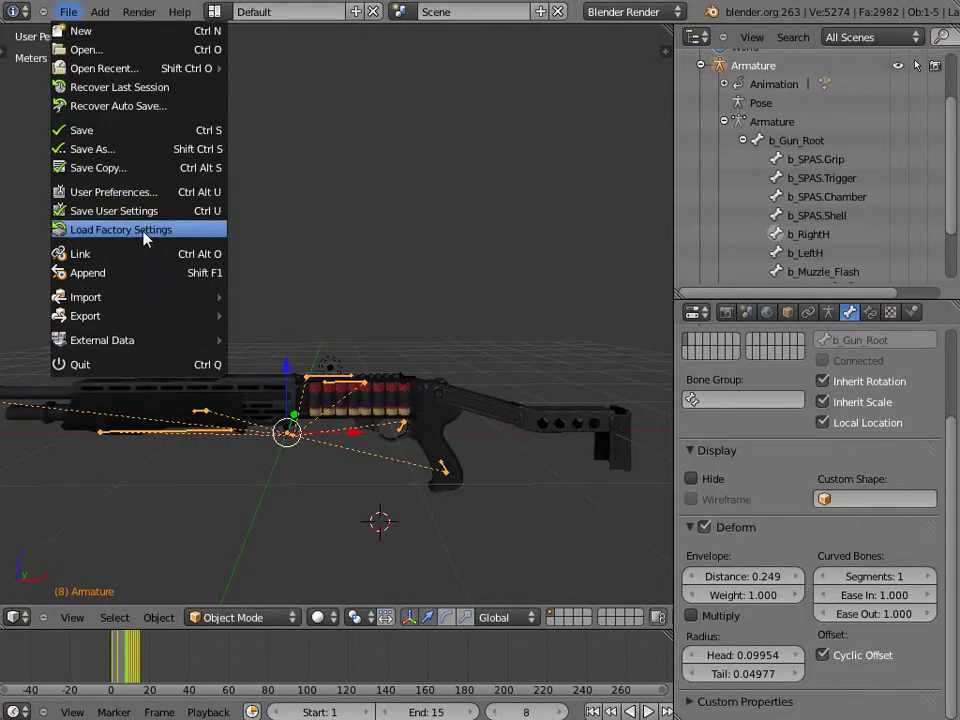
mouse_move(145, 316)
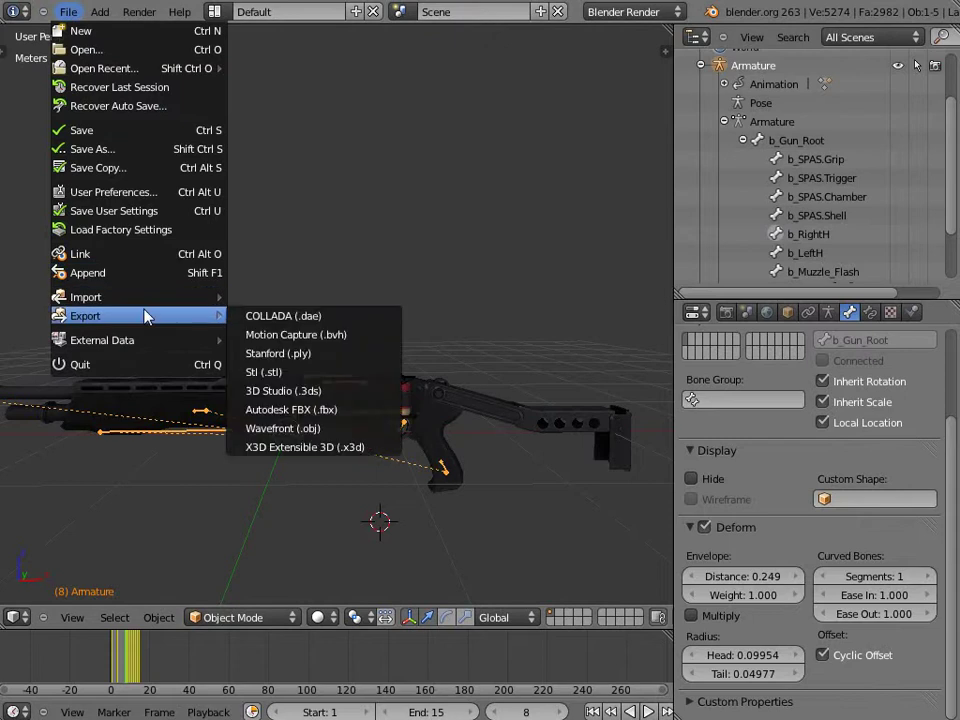
click(343, 416)
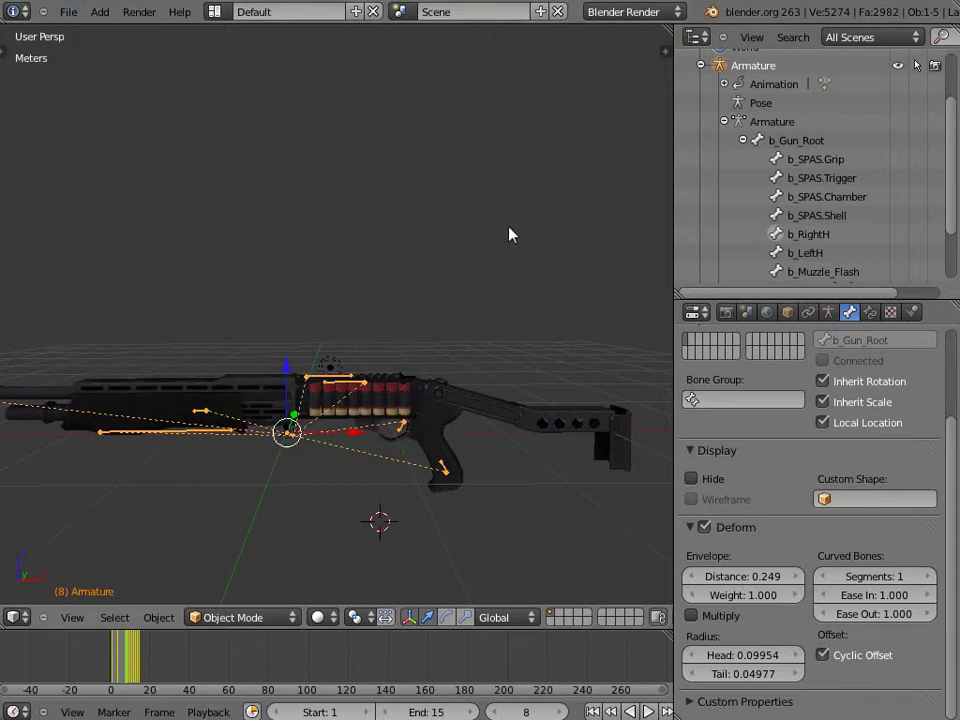
click(508, 227)
click(72, 13)
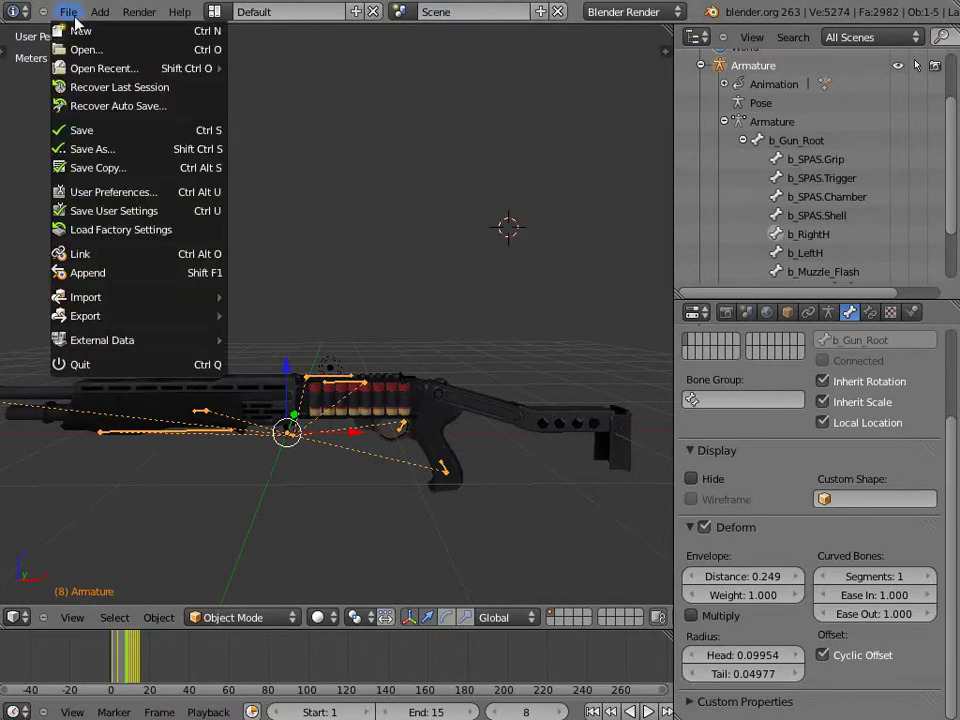
click(490, 183)
key(g)
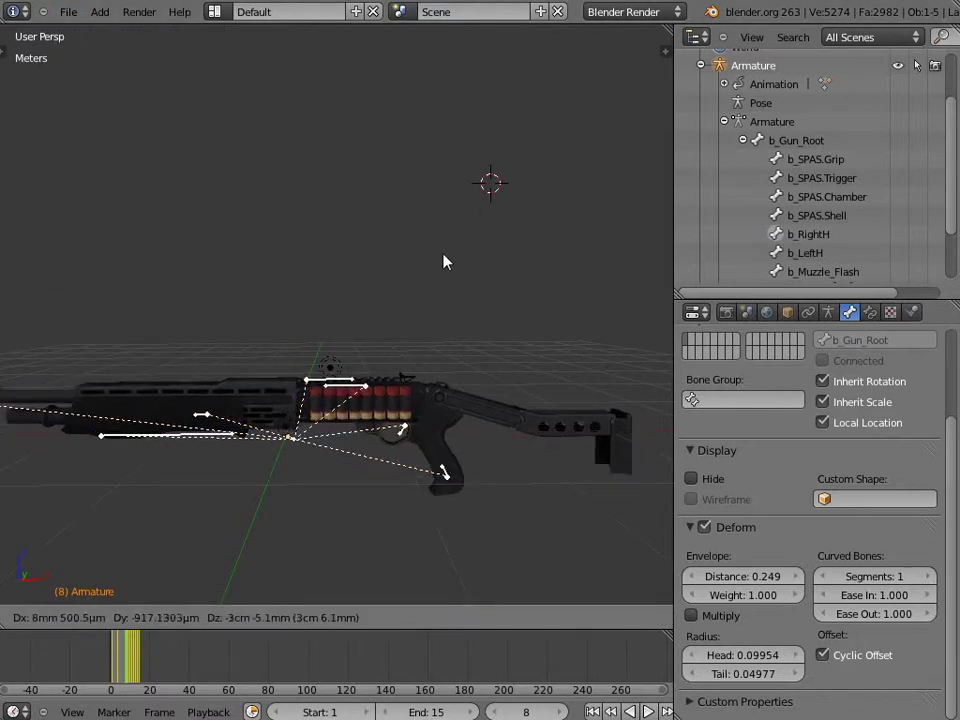
key(Escape)
Select the Spas-12 mesh together with its armature, leaving the armature as the active object
middle_drag(406, 273, 378, 340)
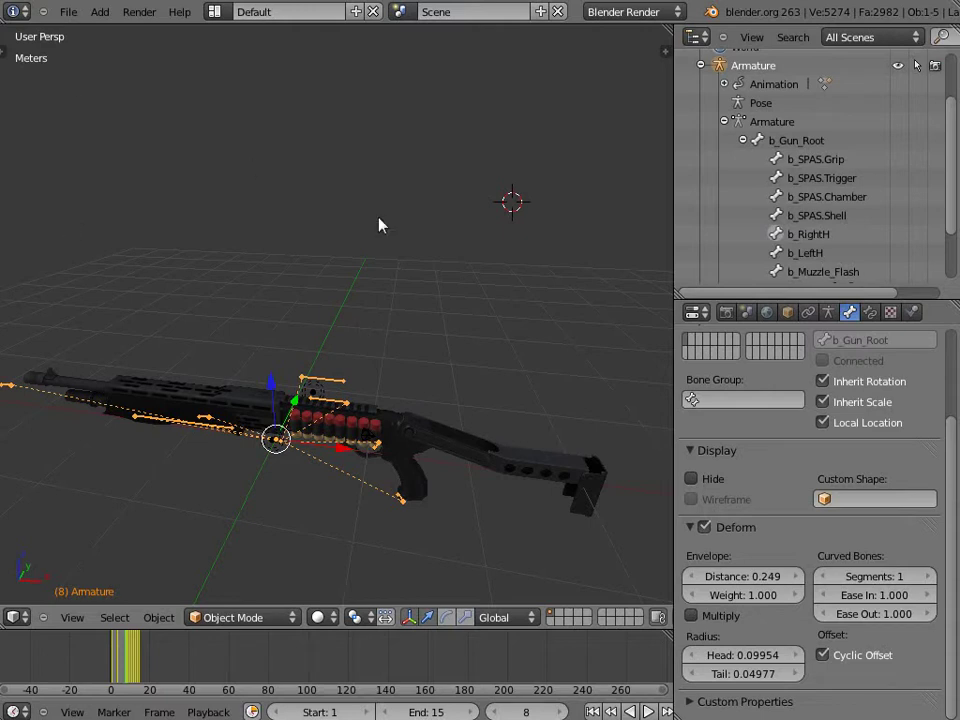
middle_drag(429, 336, 325, 330)
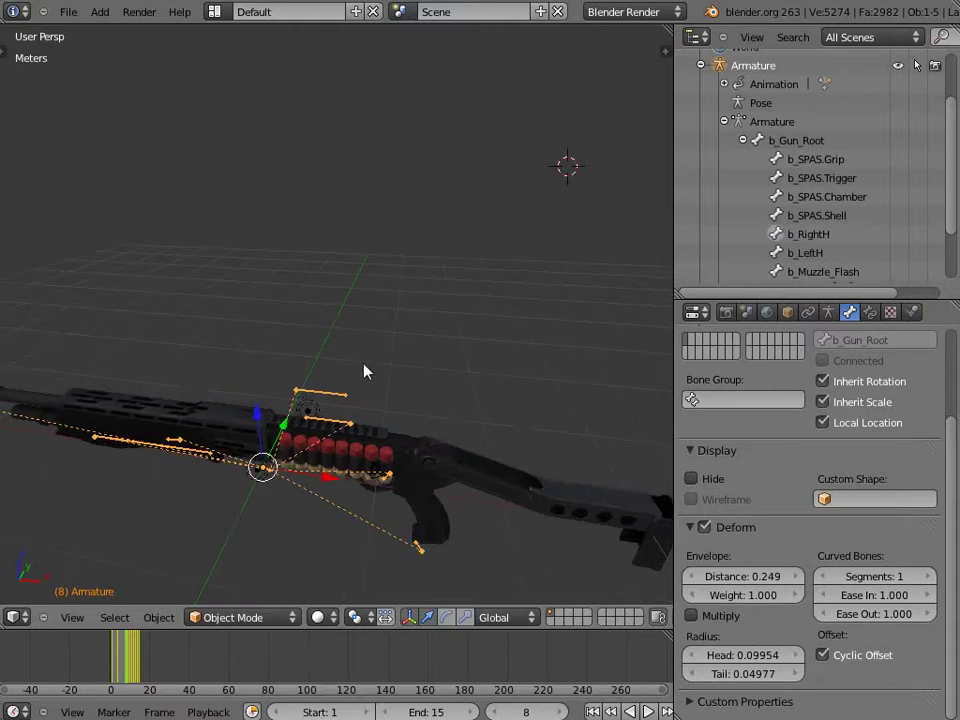
middle_drag(364, 371, 444, 330)
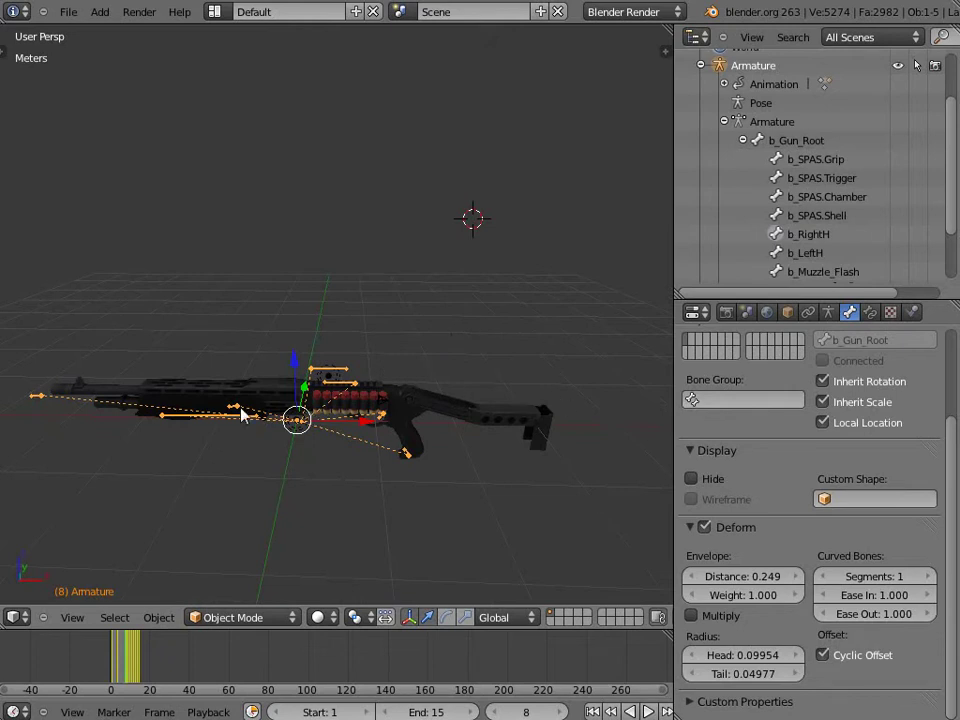
scroll(242, 414, up, 2)
right_click(420, 426)
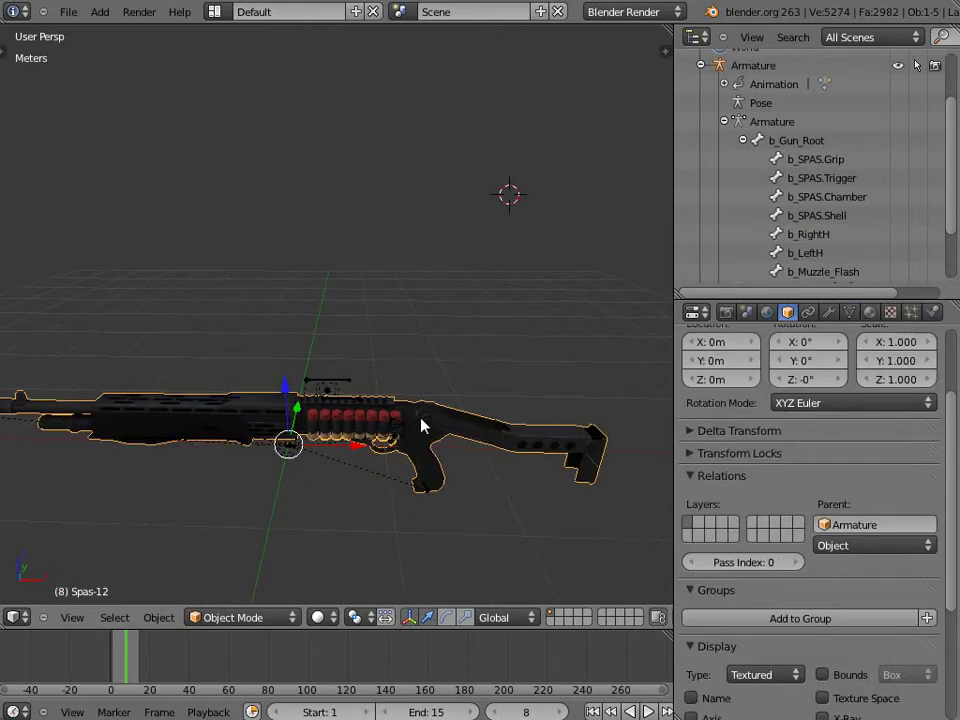
shift+right_click(352, 385)
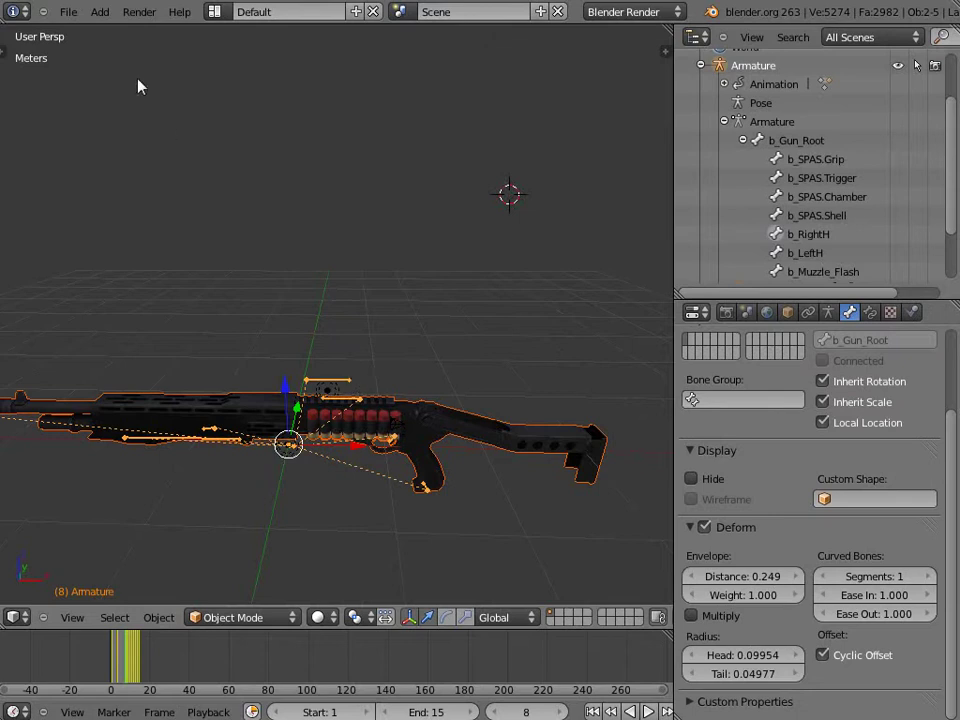
Start an Autodesk FBX export and load the operator preset for selected objects, limited to armature and mesh with only deform bones
click(68, 12)
mouse_move(178, 317)
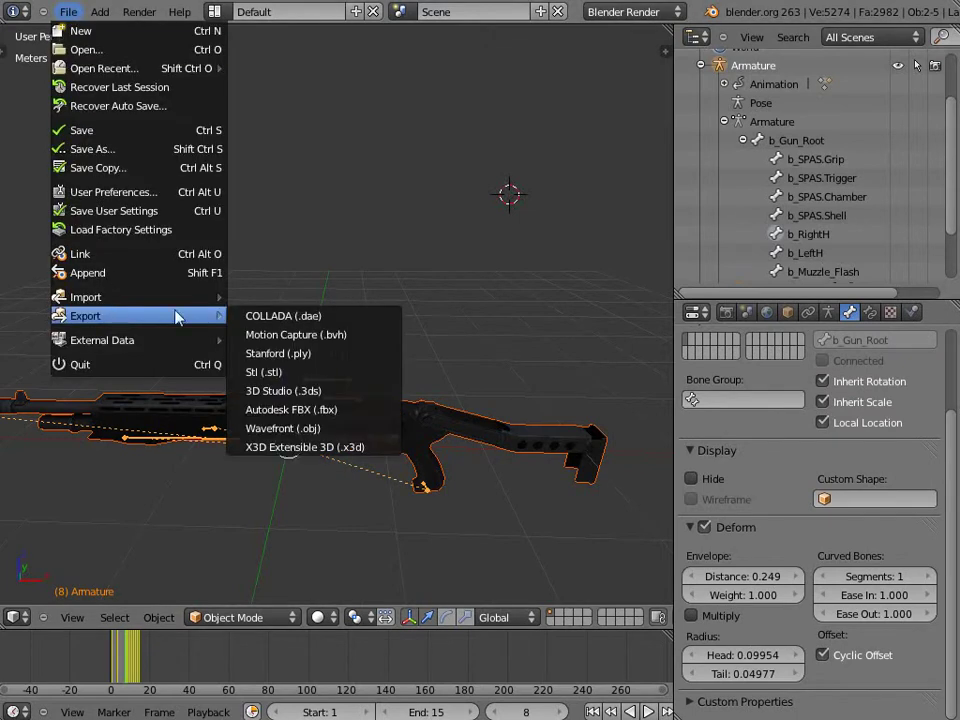
click(345, 409)
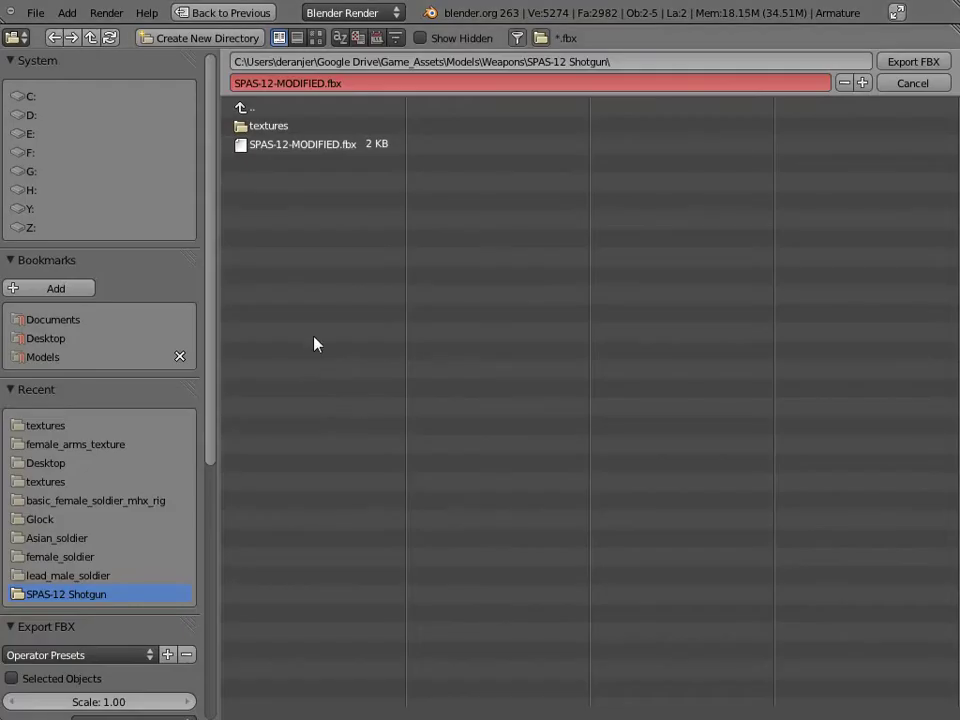
scroll(180, 484, down, 8)
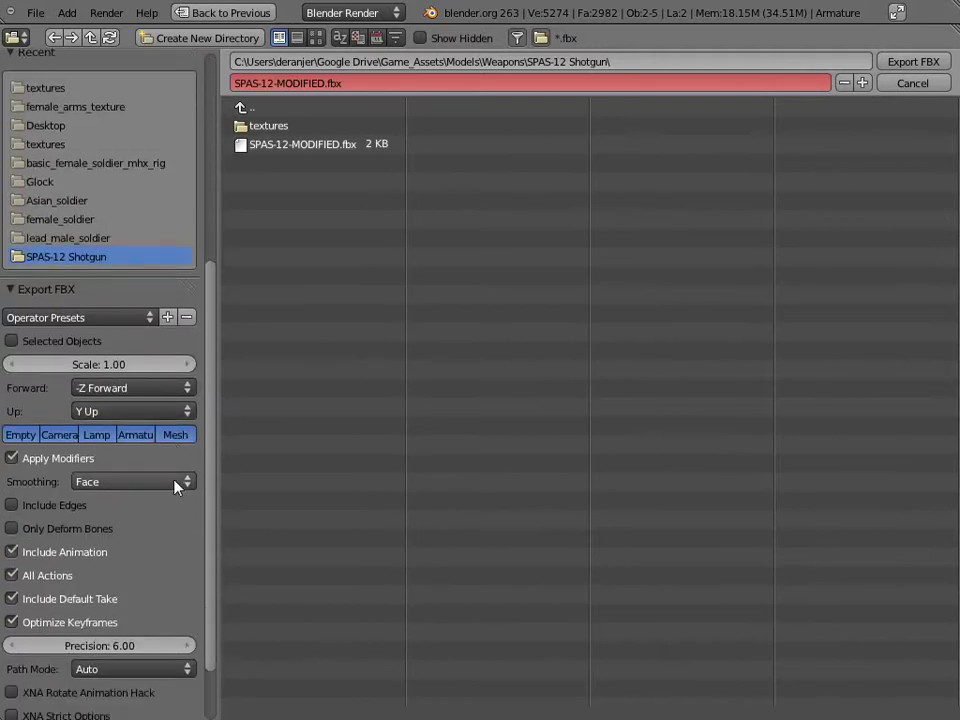
click(85, 322)
click(86, 340)
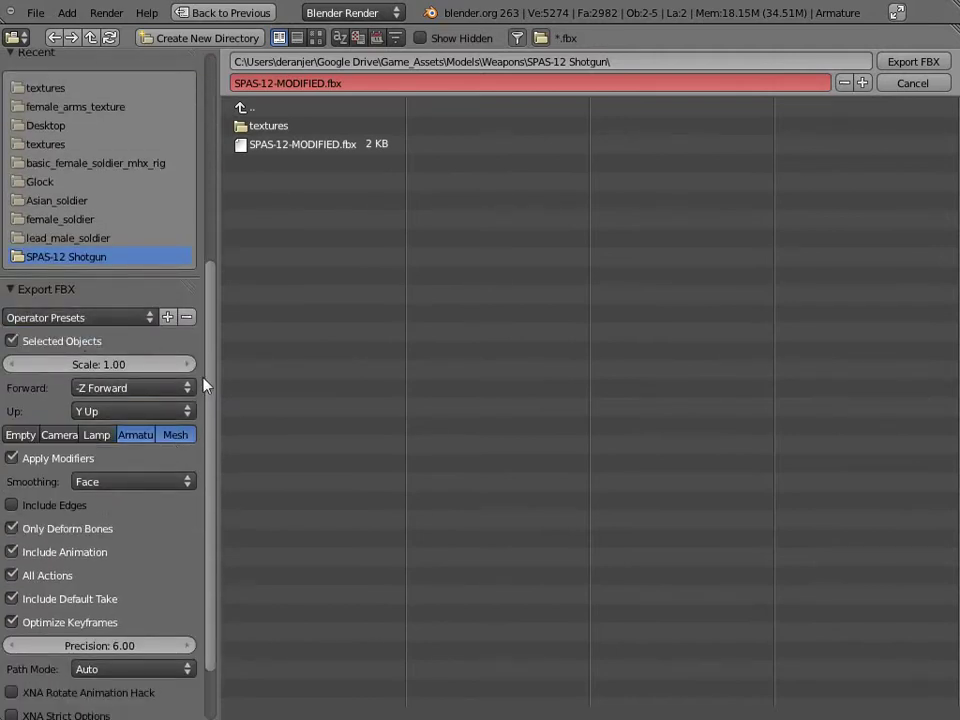
scroll(160, 320, down, 2)
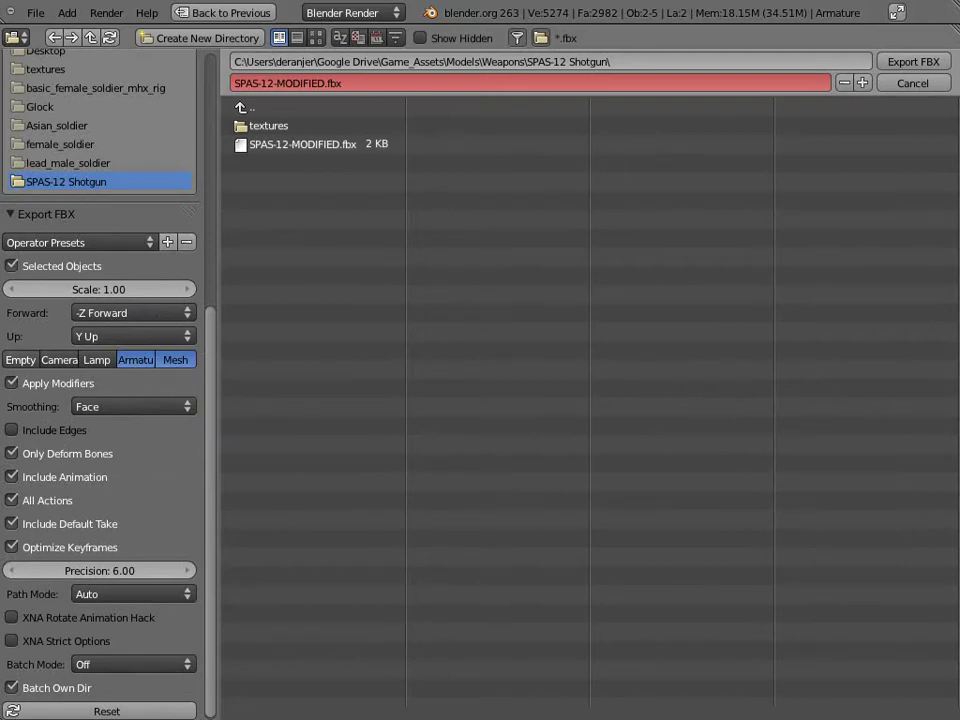
Look over the FBX export options and cancel the pending export
scroll(150, 461, down, 1)
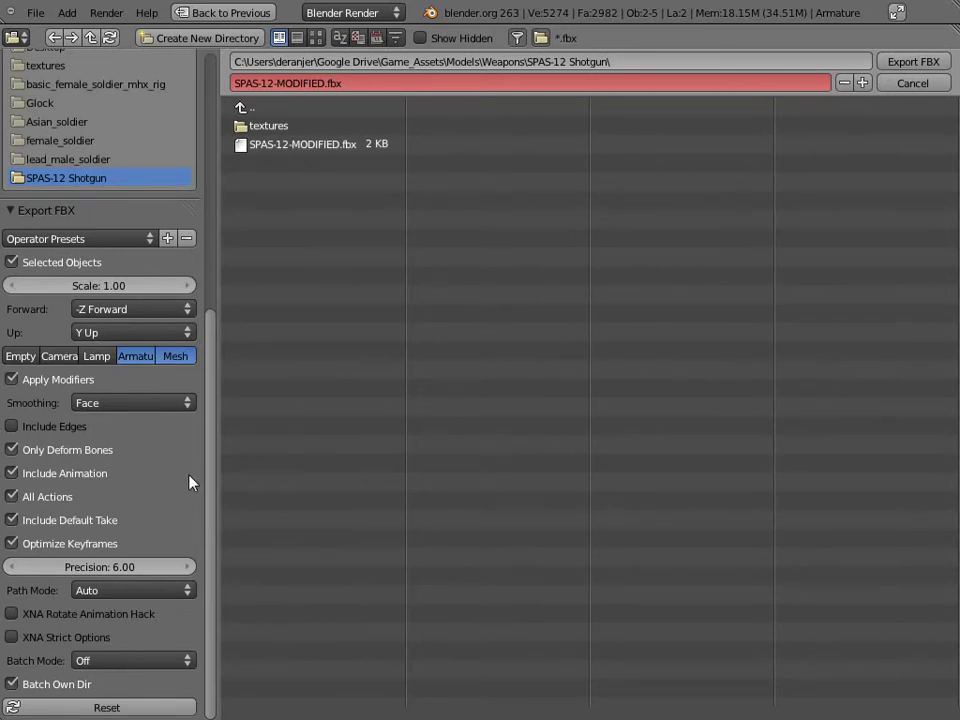
scroll(190, 483, up, 6)
click(912, 83)
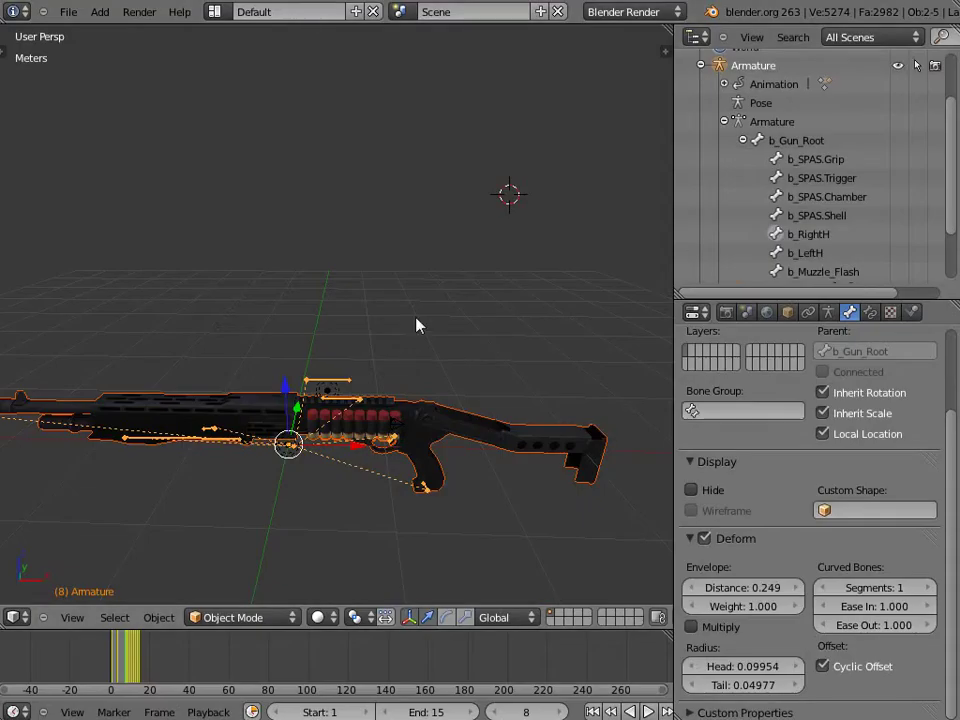
Return the timeline to frame 1 and apply the scale of the selected shotgun mesh and armature
scroll(410, 330, down, 3)
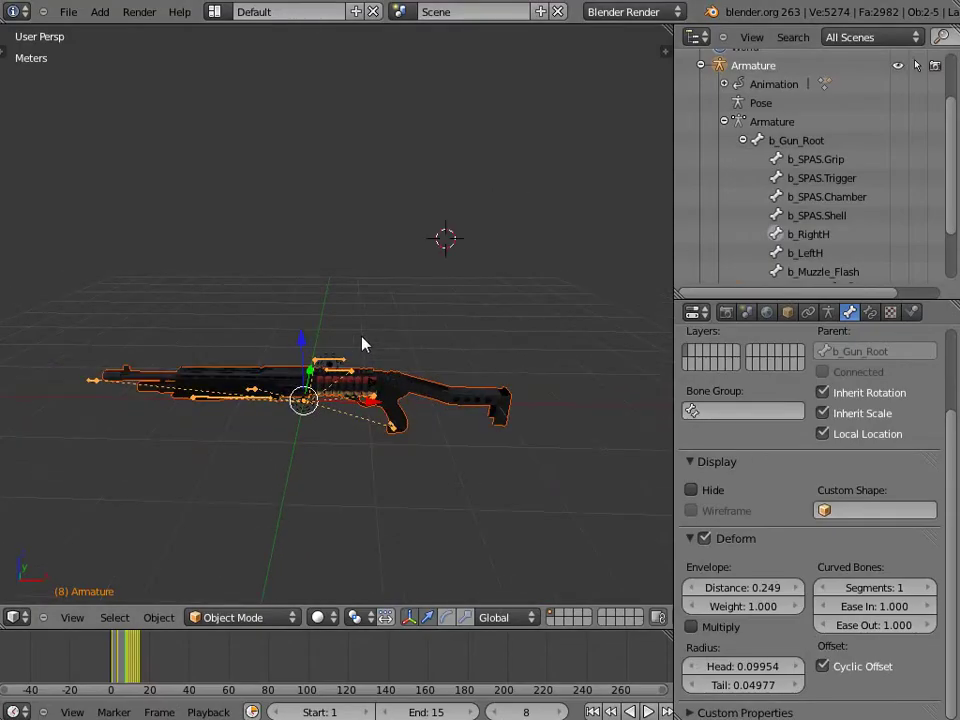
click(111, 649)
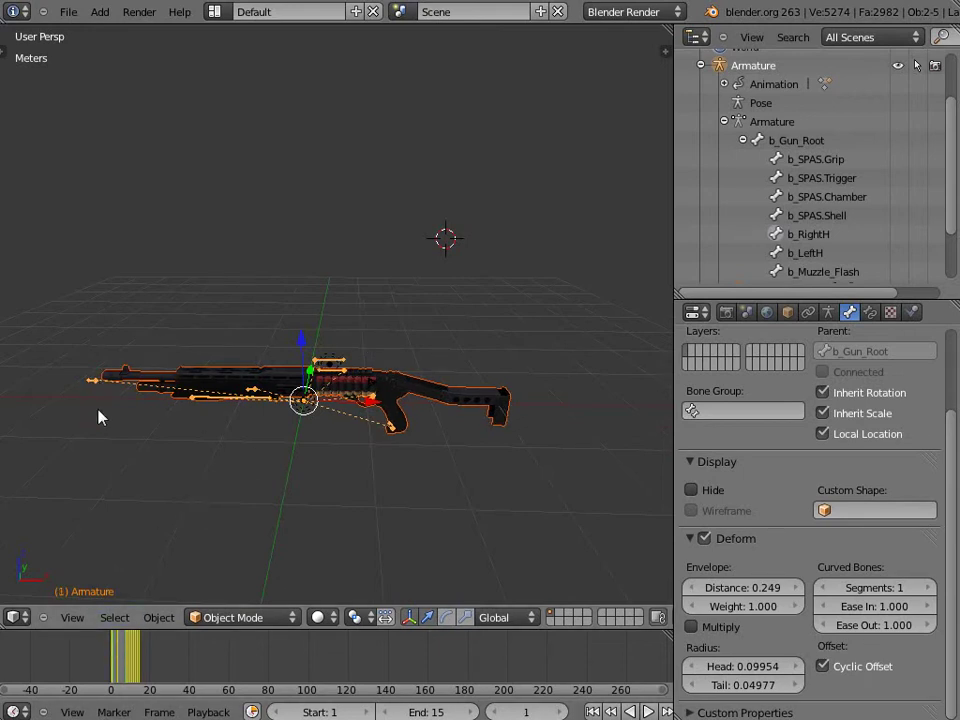
scroll(211, 391, up, 2)
scroll(211, 391, down, 4)
scroll(211, 391, up, 3)
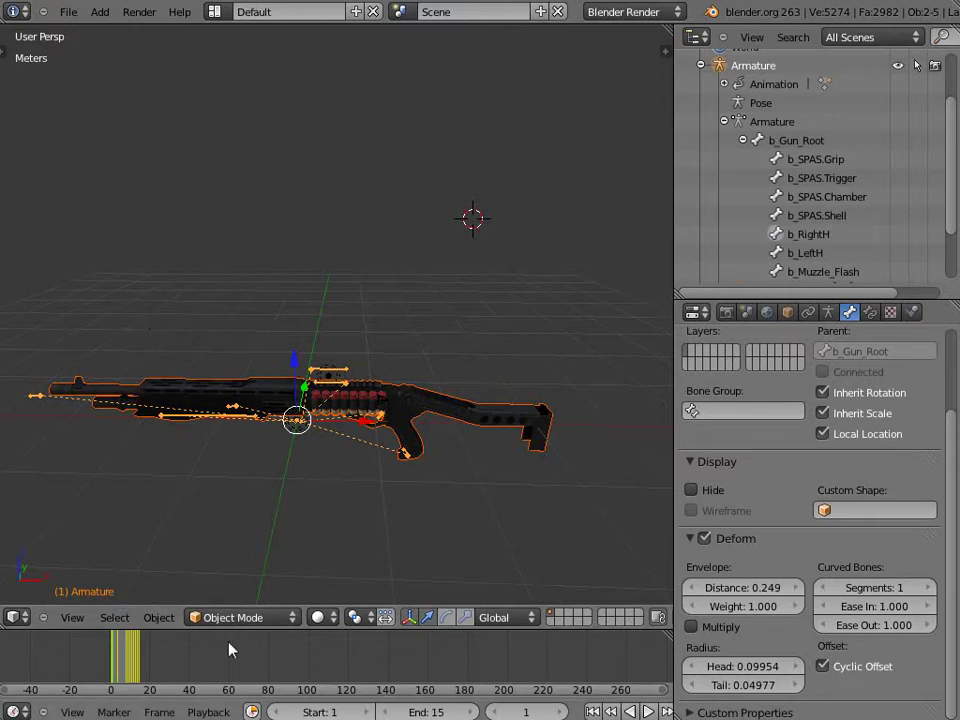
key(ctrl+a)
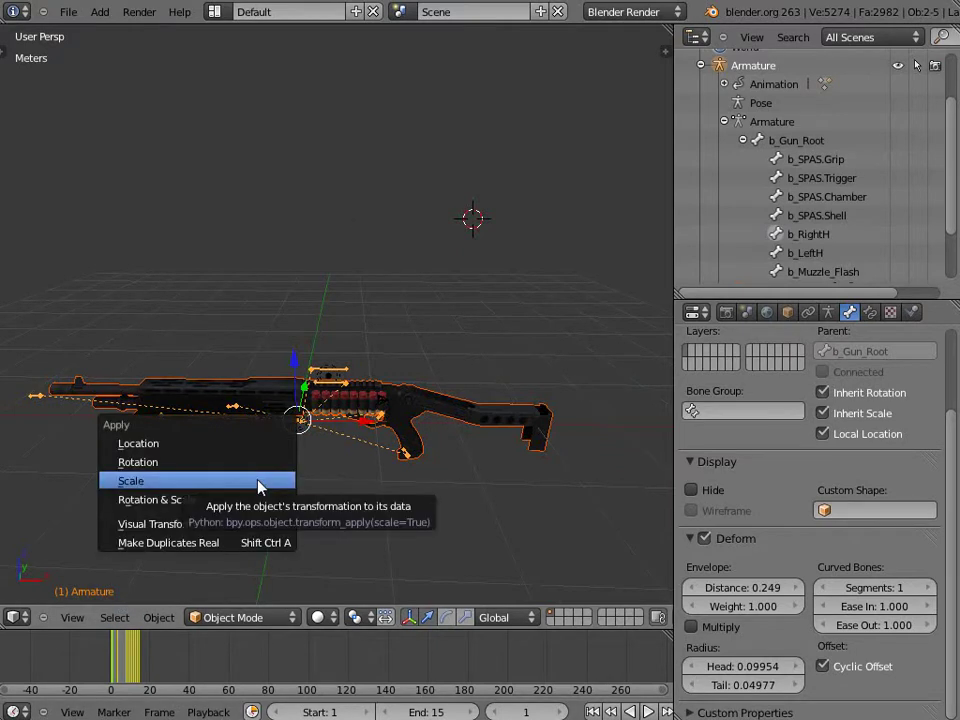
click(157, 484)
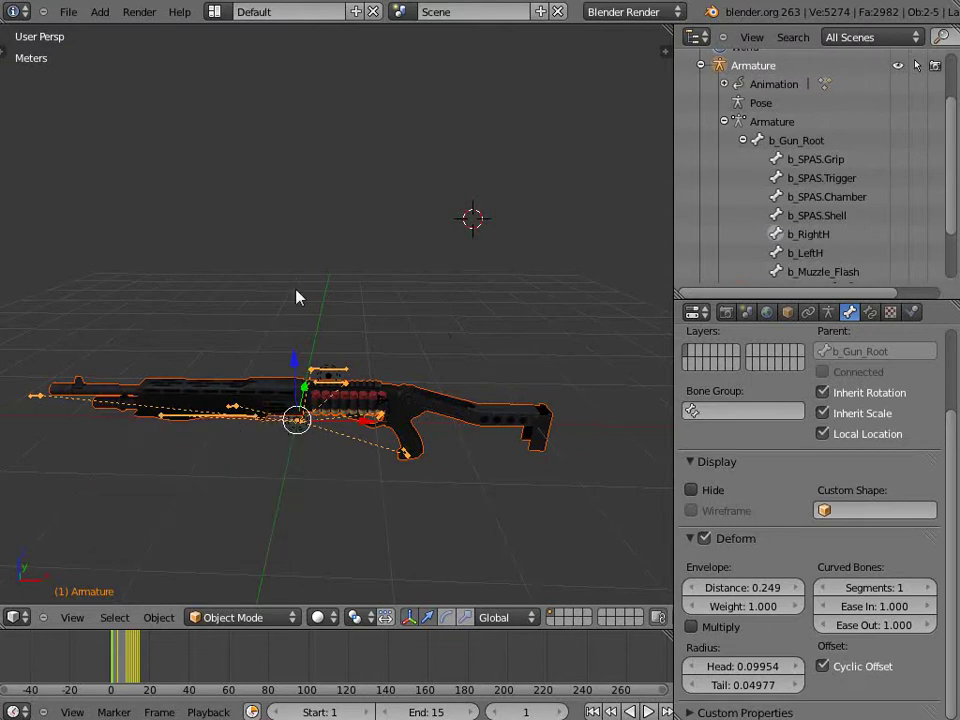
Start an Autodesk FBX export with the preset for selected objects, limited to armature and mesh with only deform bones
click(67, 12)
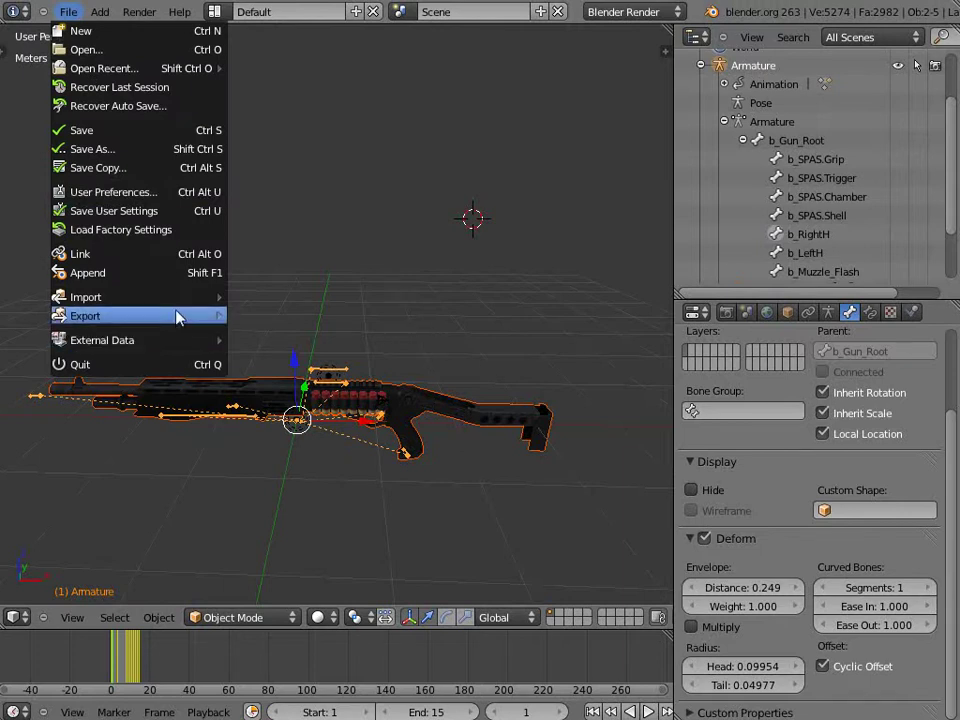
mouse_move(178, 316)
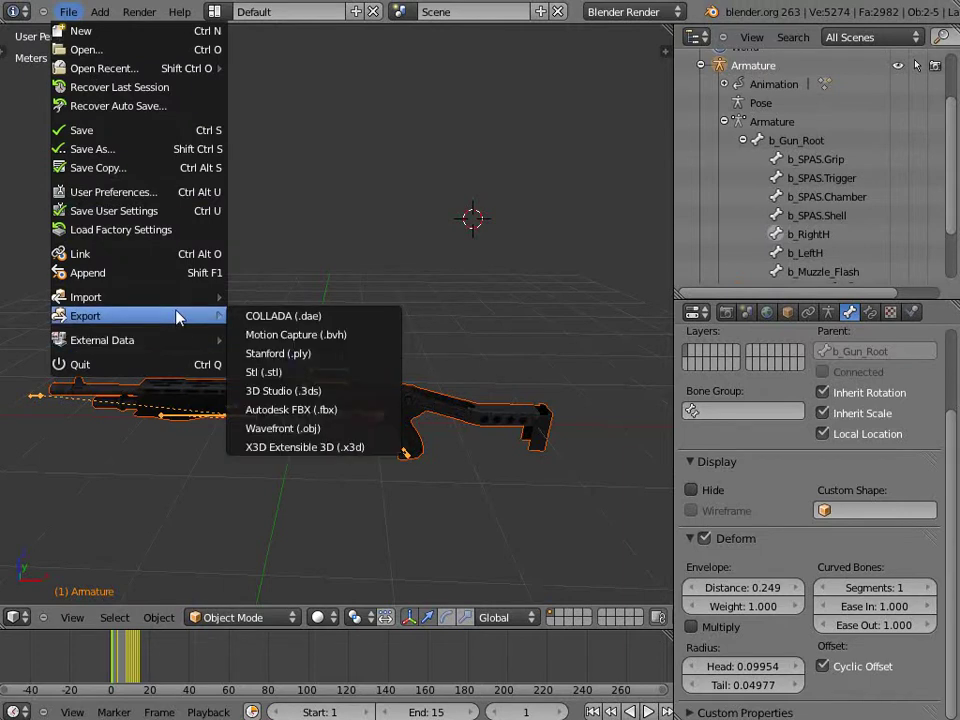
click(344, 410)
scroll(133, 499, down, 3)
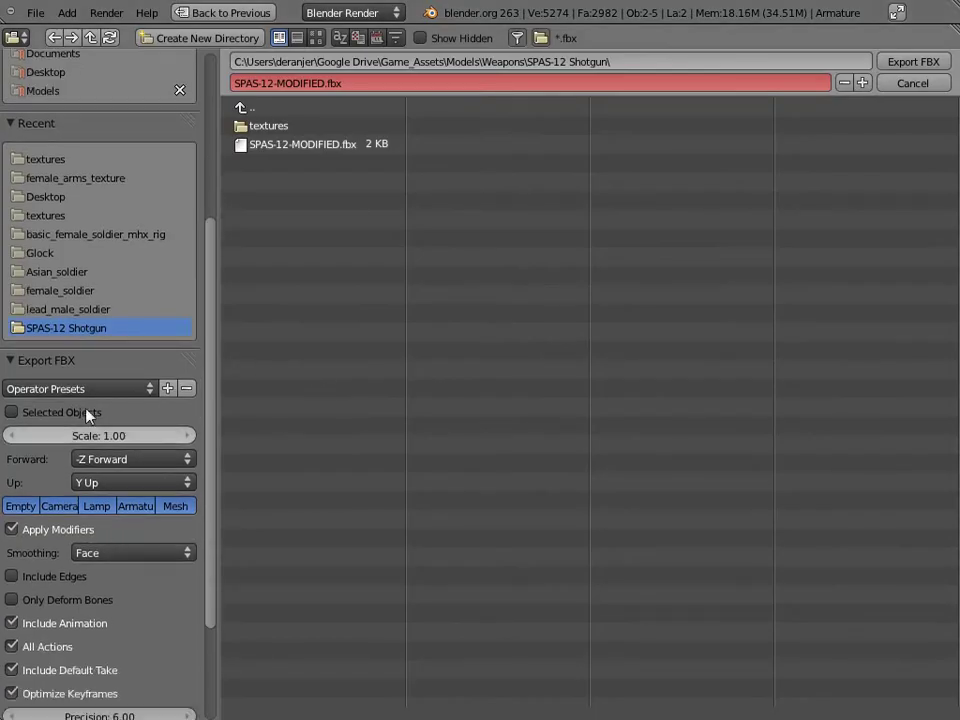
click(78, 389)
click(97, 405)
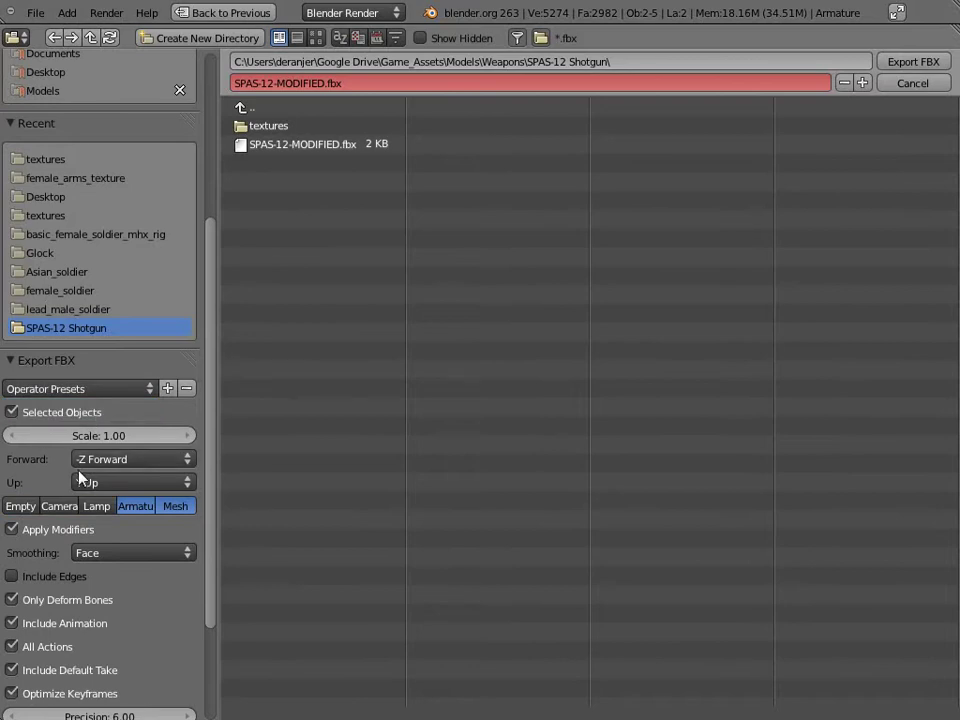
Review the export options, browse to the Desktop folder holding SPAS-12-MODIFIED.fbx, and cancel the export
scroll(81, 489, down, 6)
scroll(83, 497, up, 9)
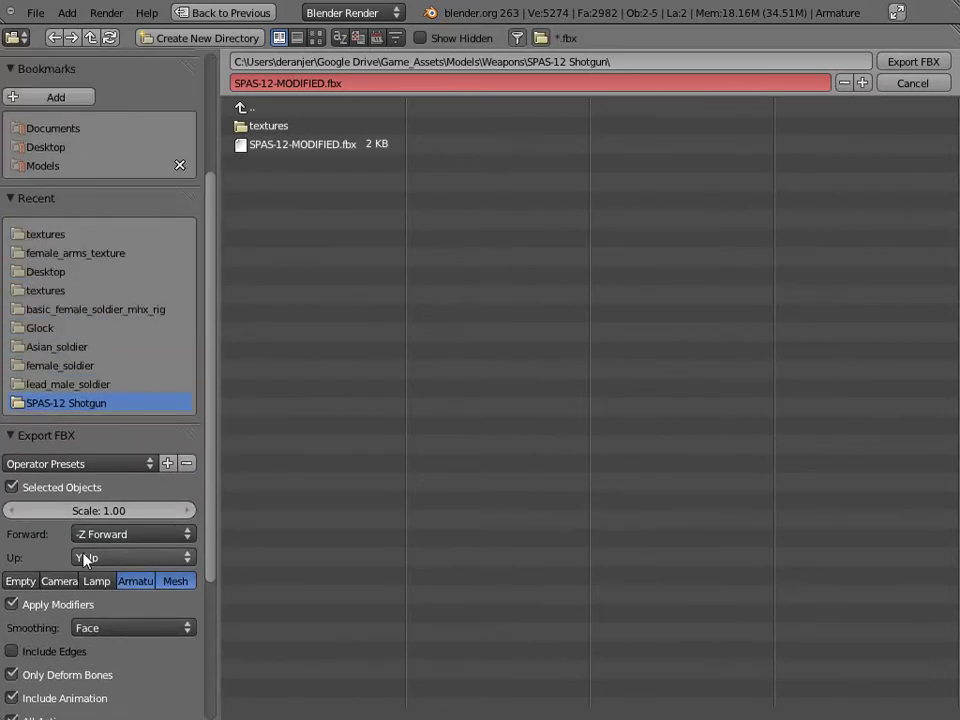
click(46, 271)
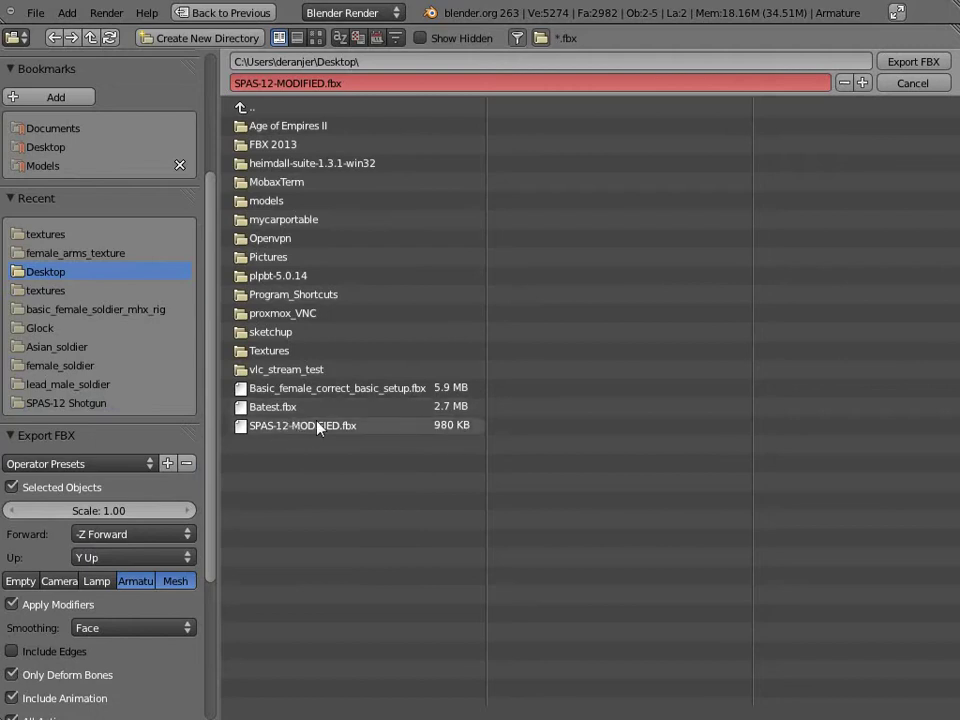
click(915, 86)
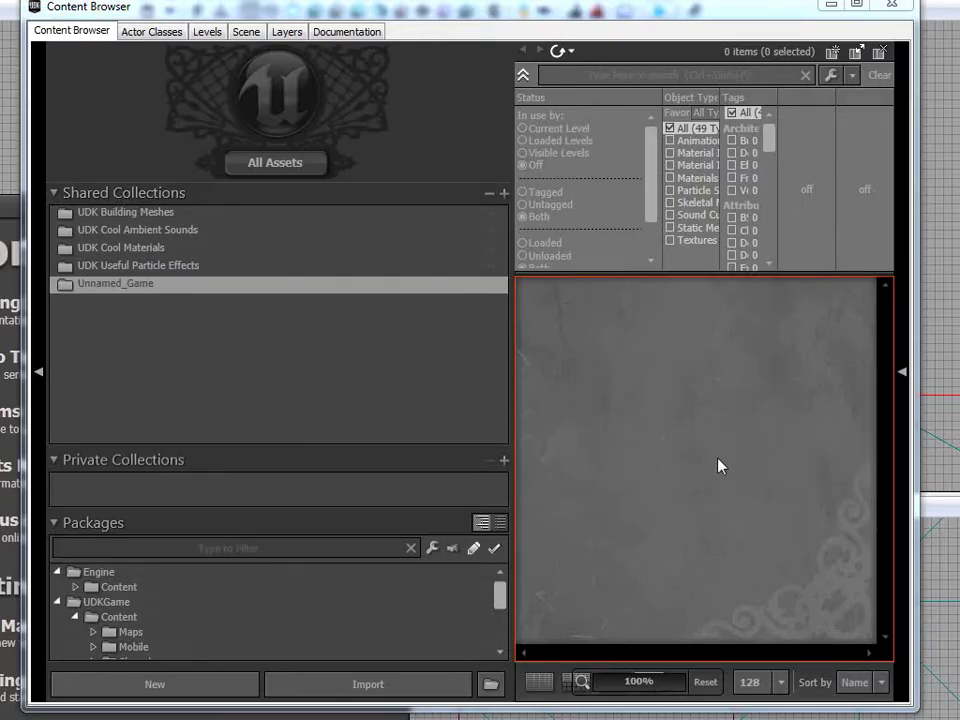
In the UDK Content Browser, start an import of SPAS-12-MODIFIED.fbx from the Desktop folder
right_click(644, 545)
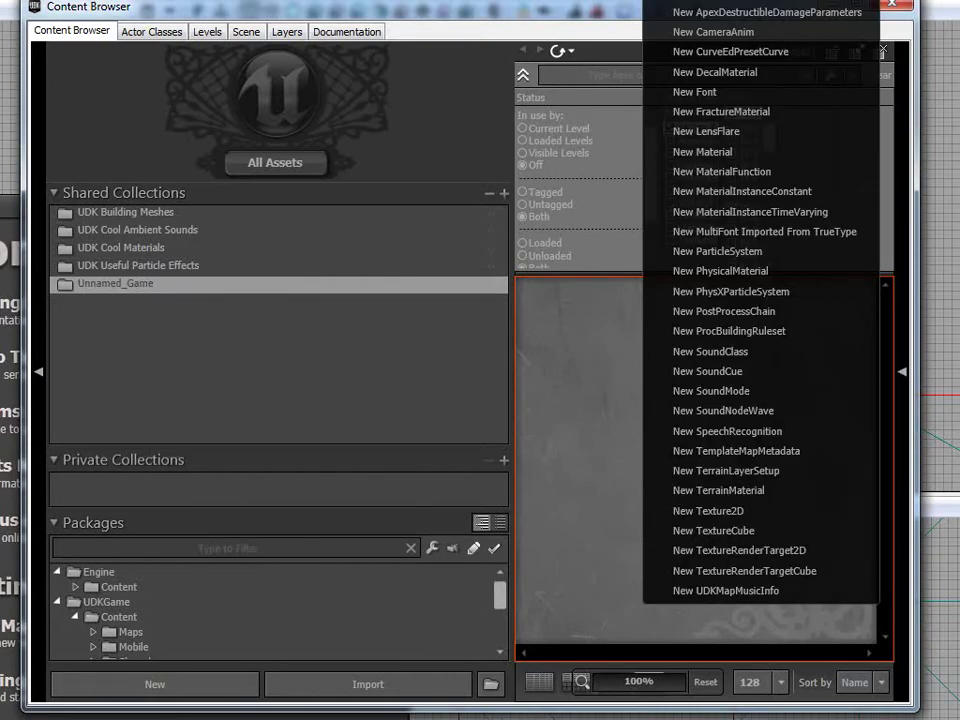
right_click(548, 519)
right_click(574, 647)
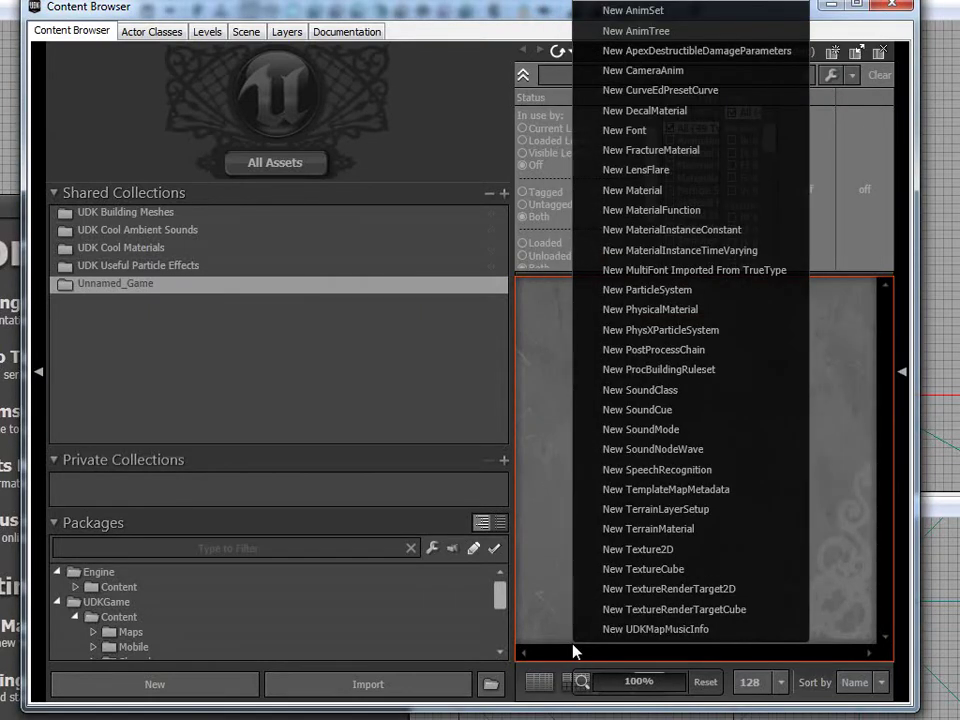
click(669, 5)
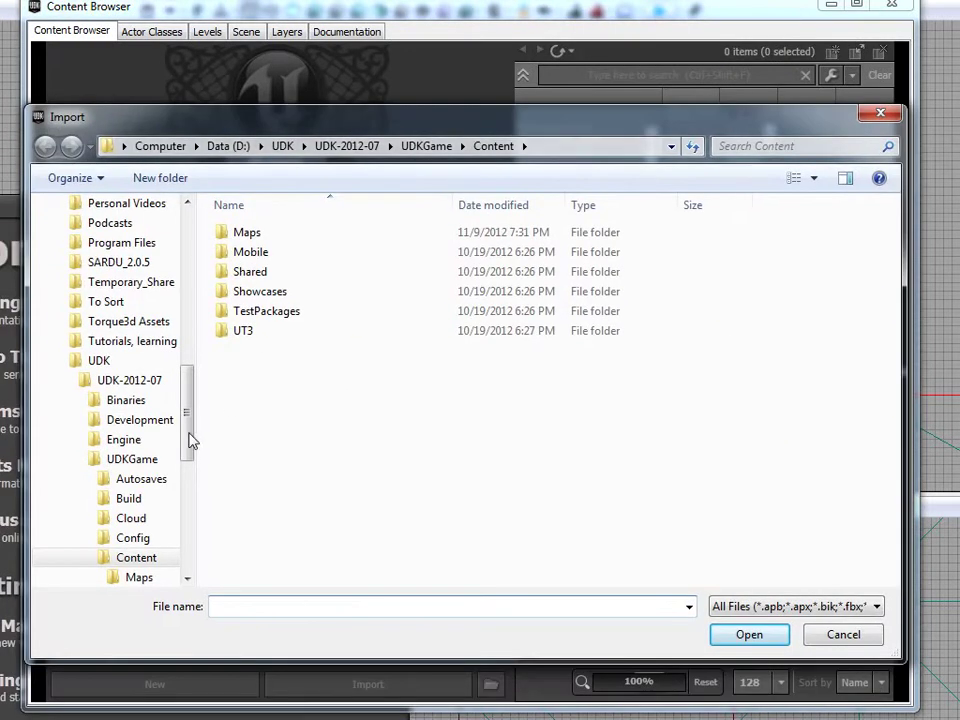
drag(189, 439, 184, 229)
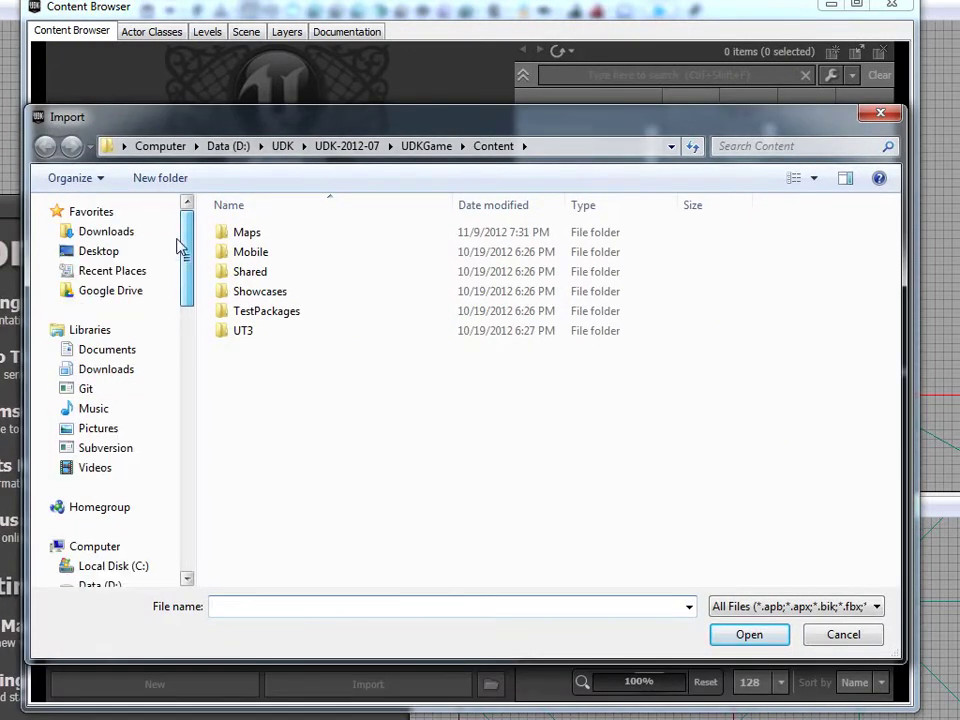
click(124, 255)
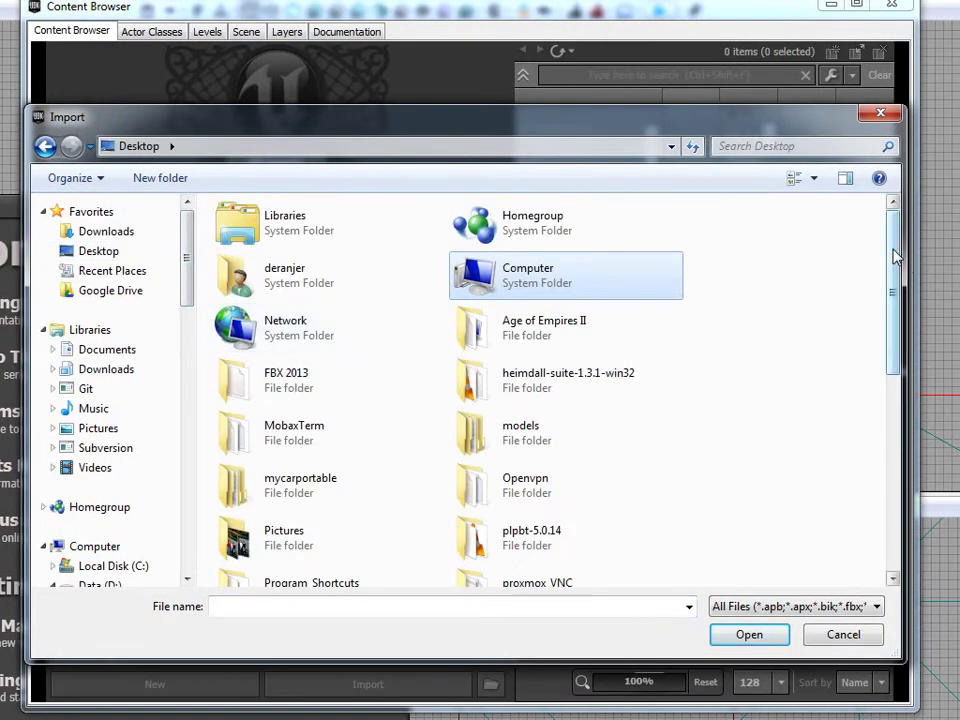
scroll(870, 533, down, 5)
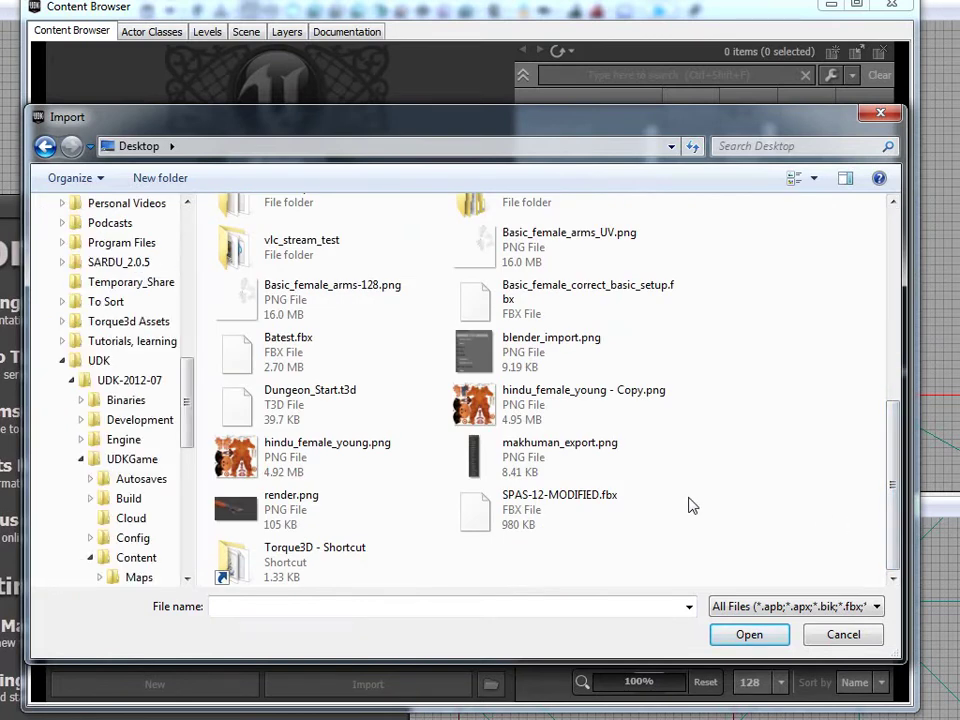
click(540, 515)
click(752, 635)
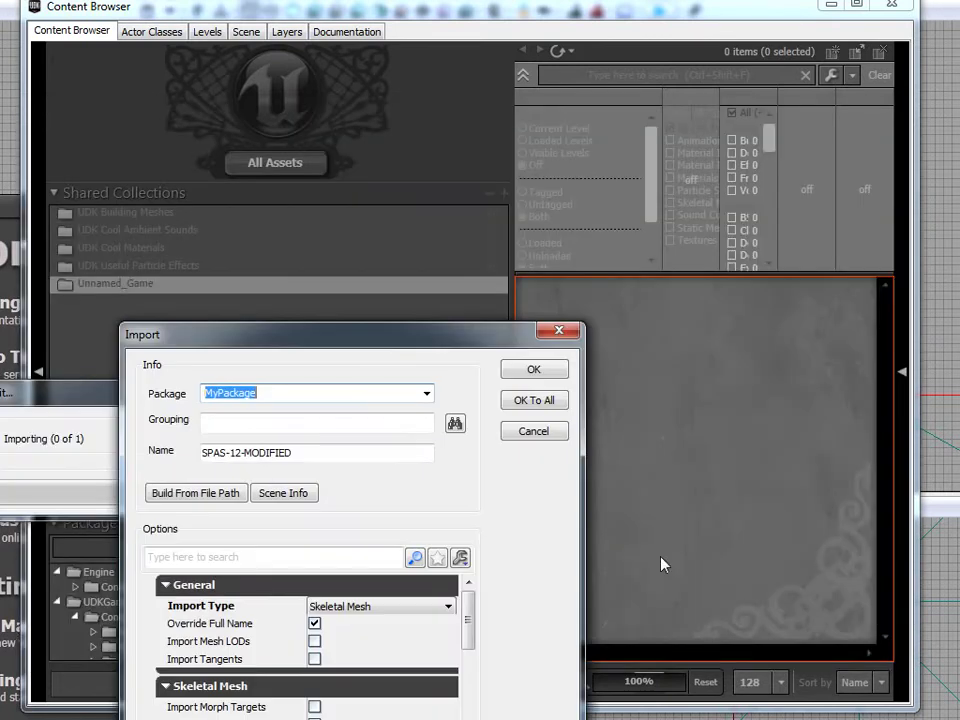
Switch the import type to Static Mesh and back to Skeletal Mesh
drag(430, 334, 480, 180)
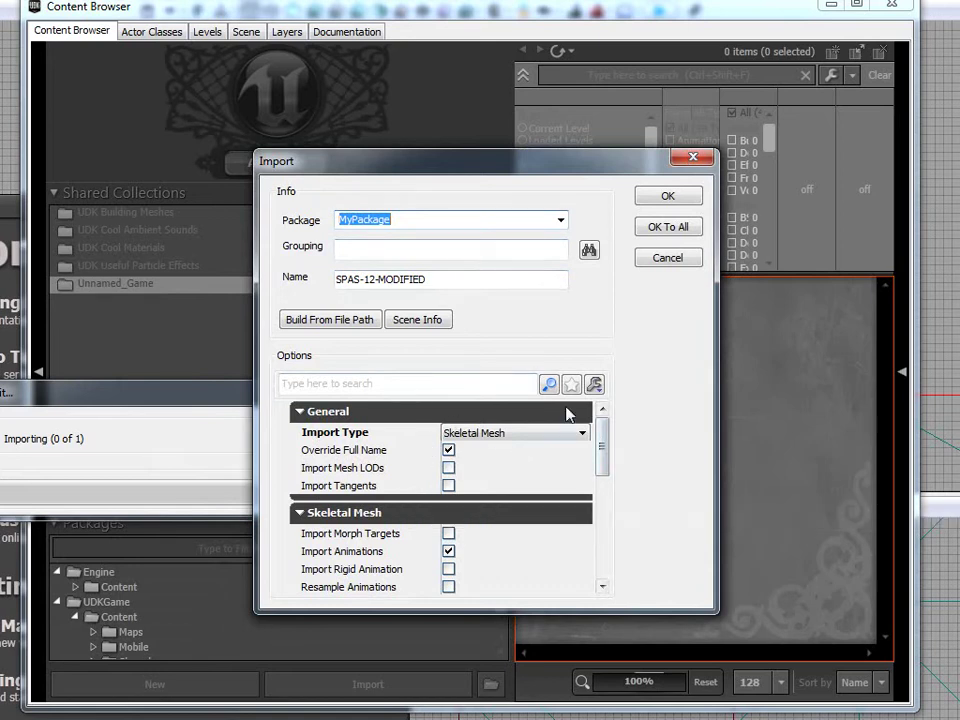
click(480, 433)
click(470, 450)
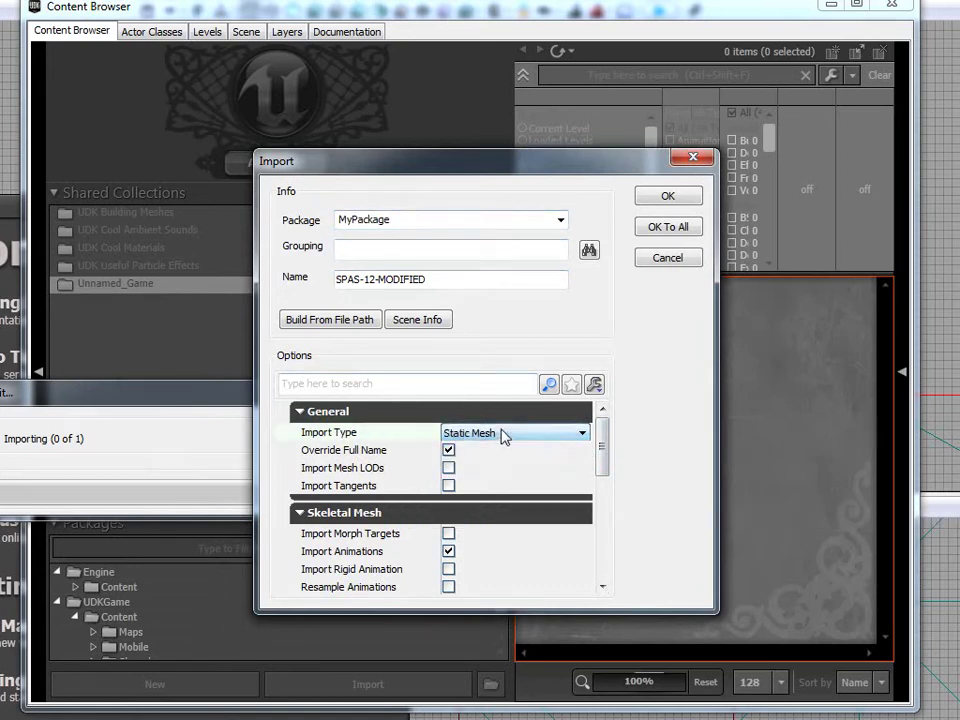
click(500, 433)
click(500, 463)
Check the skeletal mesh and materials options, and import SPAS-12-MODIFIED into MyPackage, accepting the FBX version warning
drag(602, 456, 602, 476)
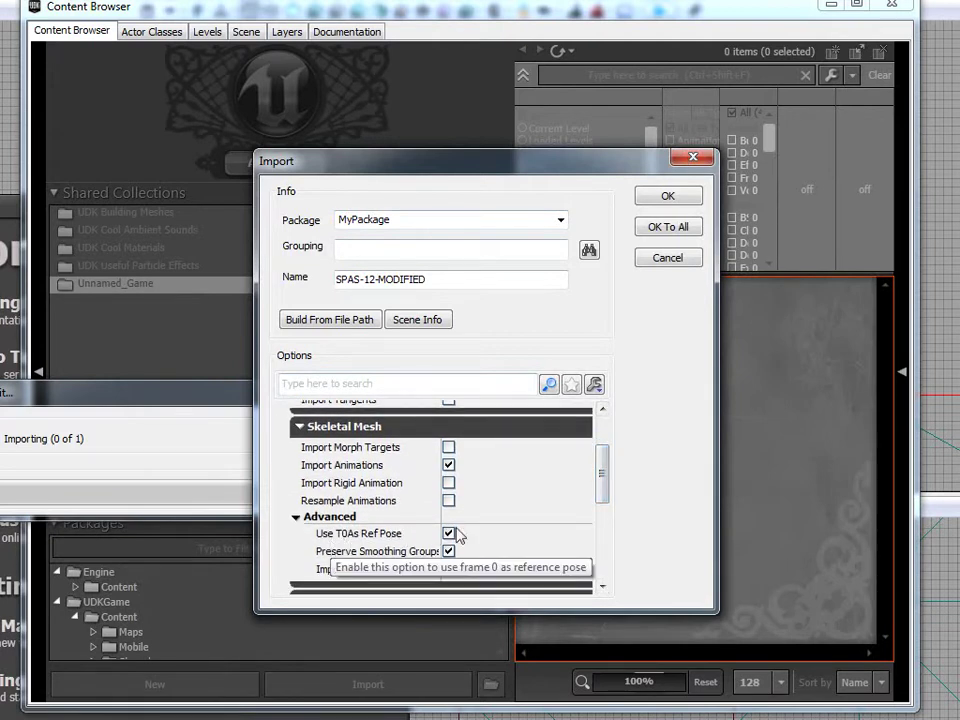
drag(602, 478, 612, 558)
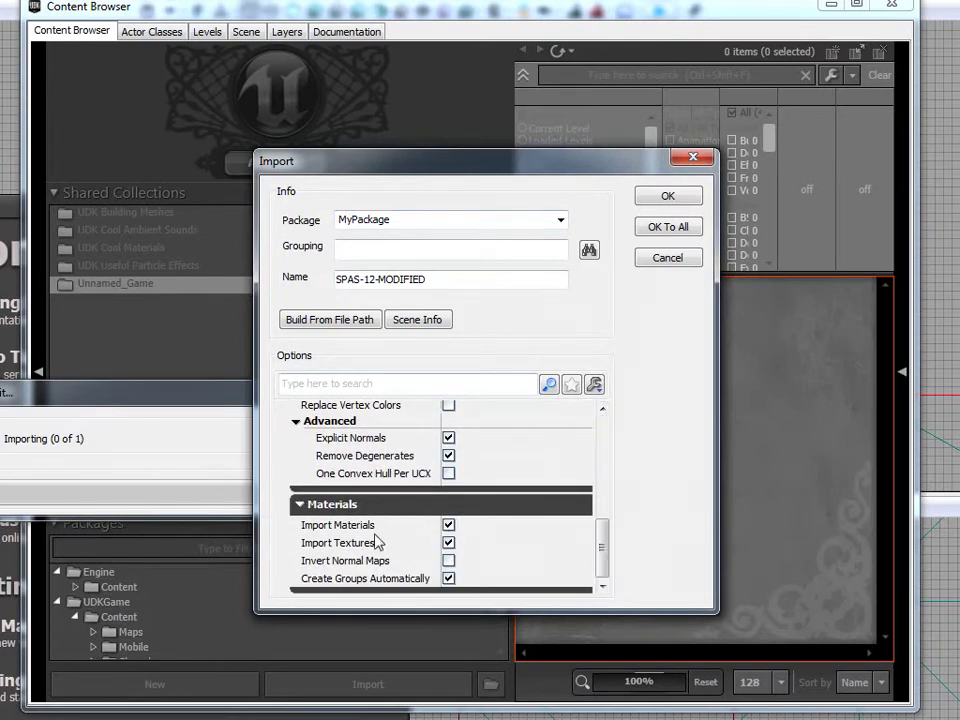
drag(606, 550, 610, 377)
click(670, 197)
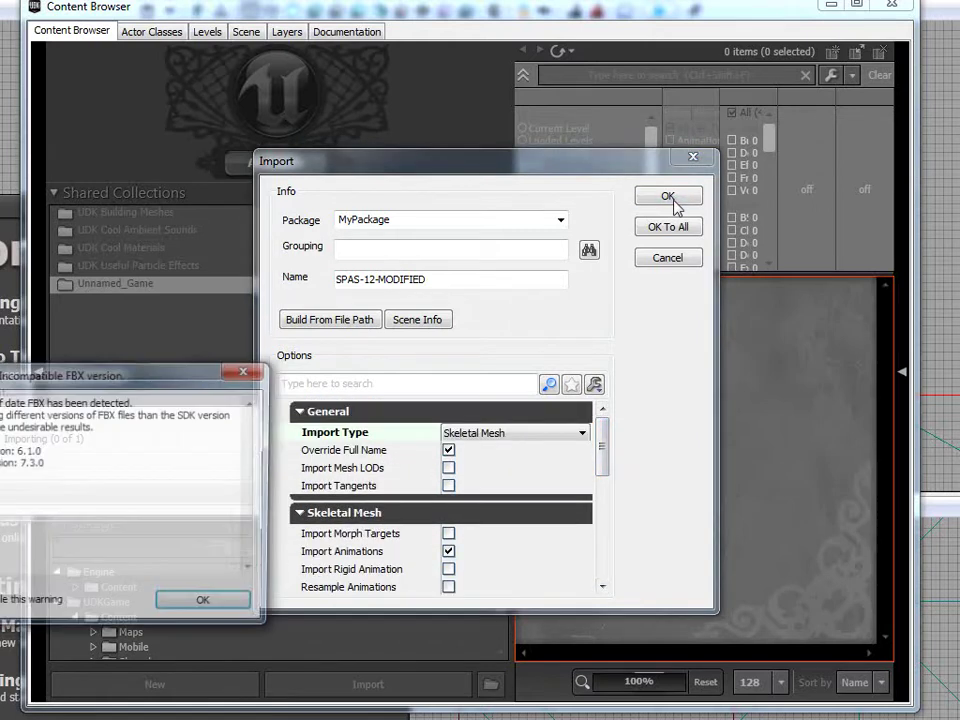
drag(196, 362, 540, 94)
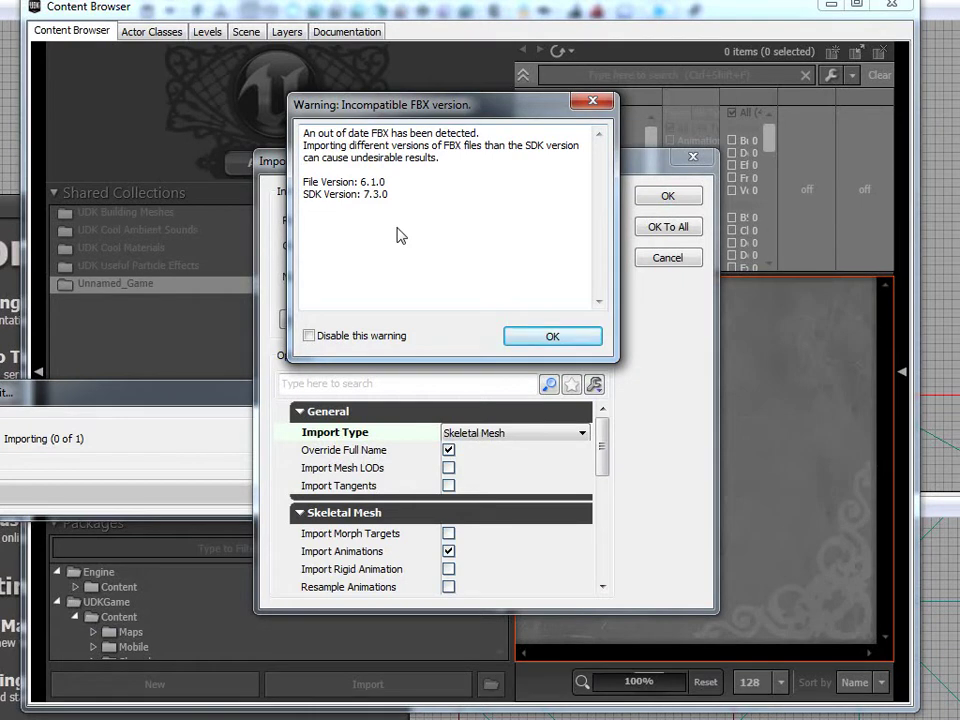
click(550, 336)
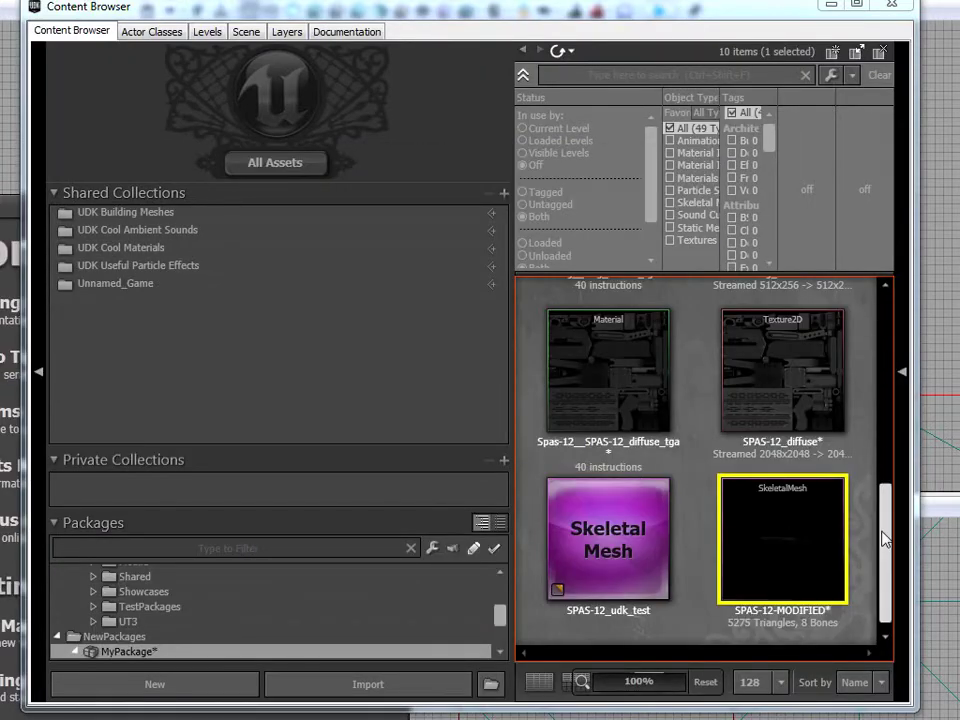
Open the imported SPAS-12-MODIFIED skeletal mesh from MyPackage in the AnimSet Editor
scroll(884, 394, up, 3)
scroll(884, 420, down, 3)
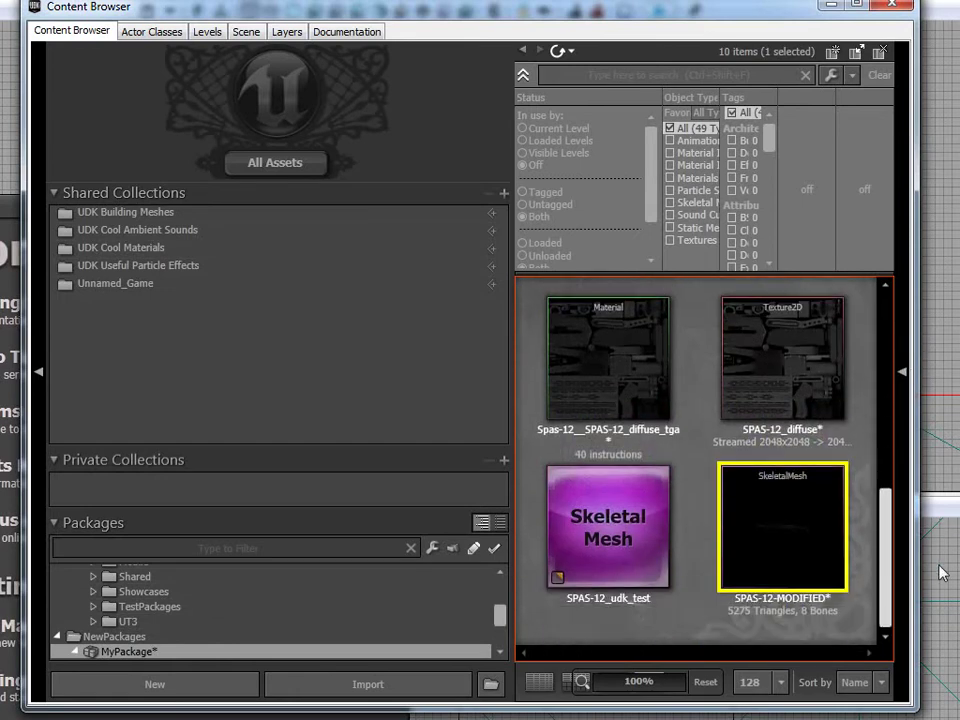
right_click(756, 514)
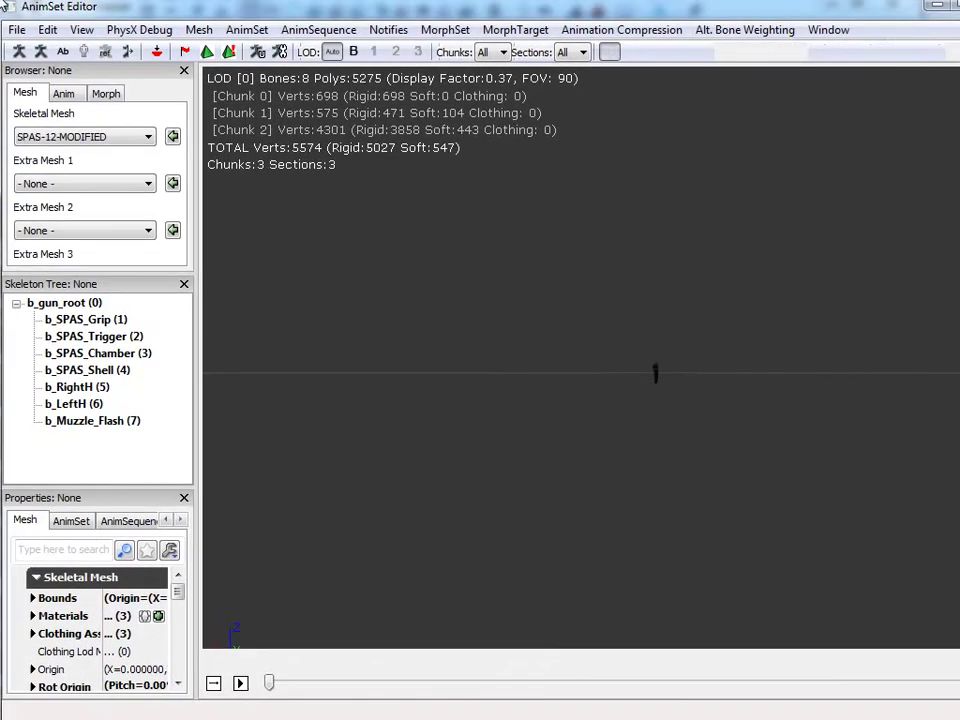
Examine the shotgun from several sides and highlight the b_SPAS_Shell bone to inspect its placement on the model
right_drag(586, 505, 570, 377)
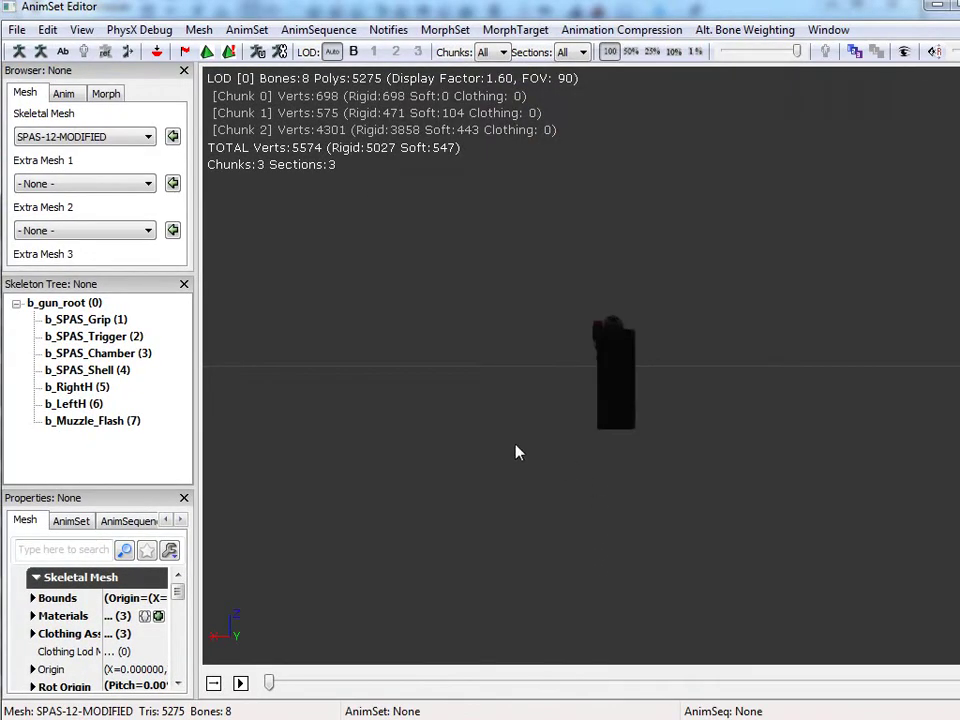
drag(517, 452, 711, 169)
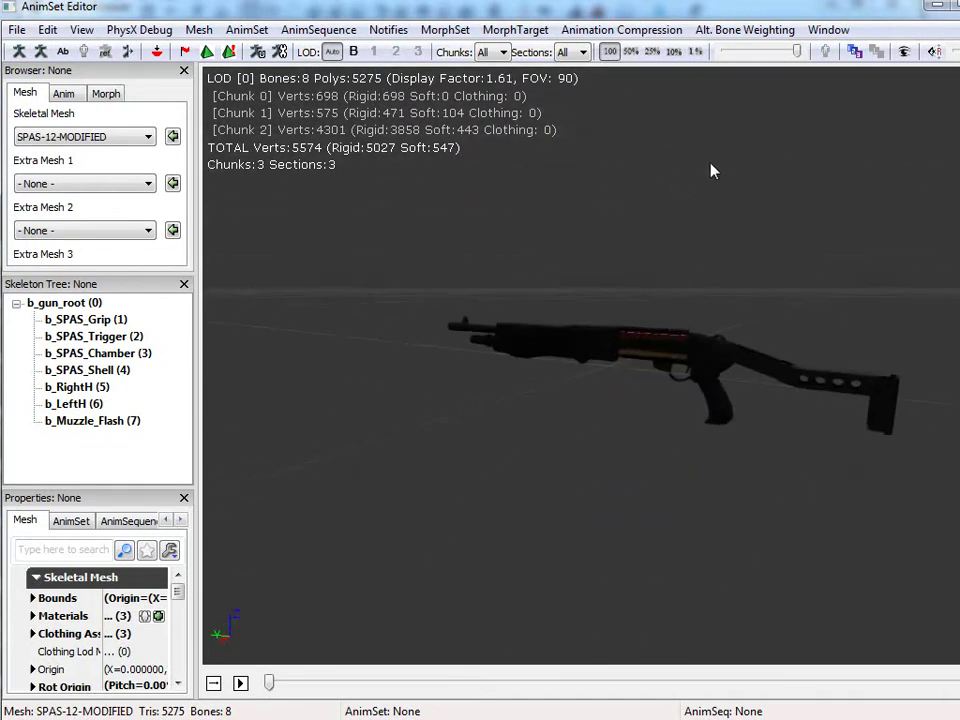
scroll(681, 375, up, 4)
drag(684, 368, 199, 349)
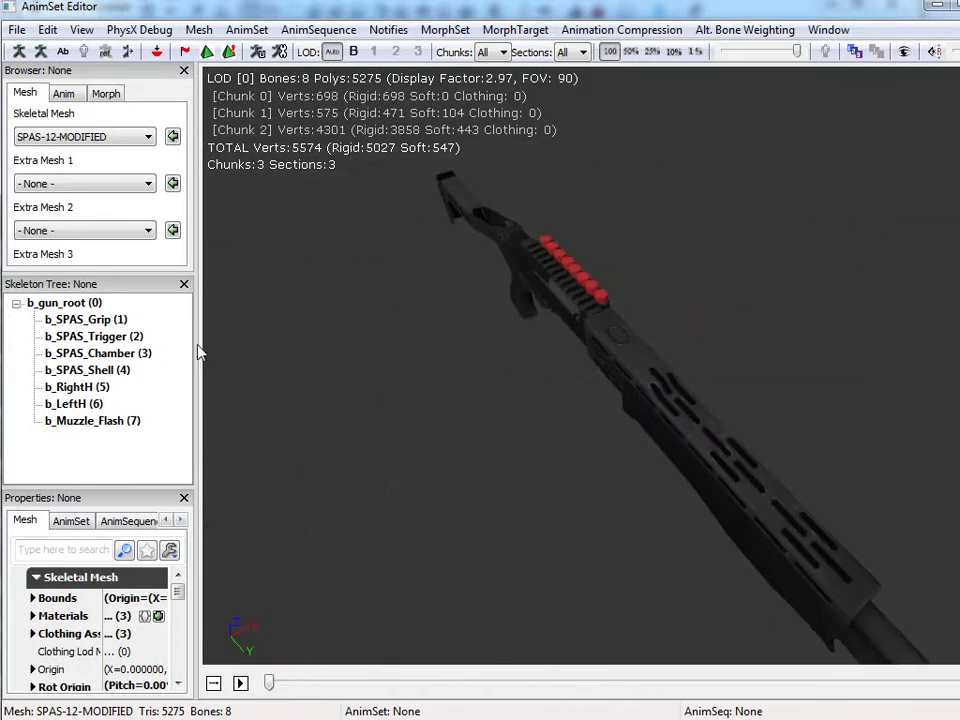
click(87, 370)
click(433, 363)
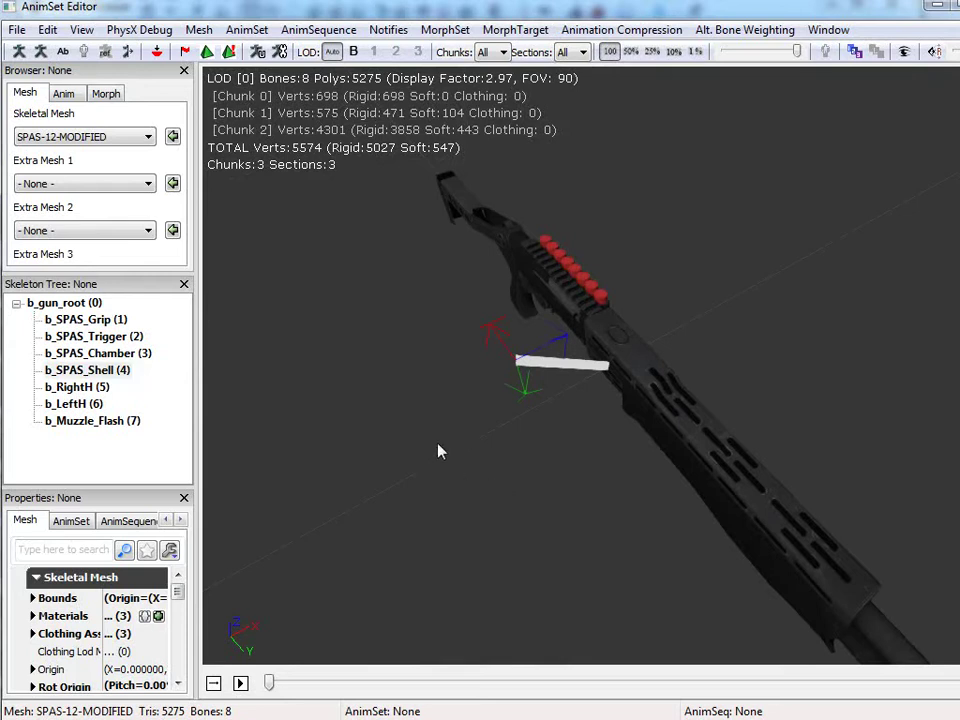
drag(438, 452, 291, 497)
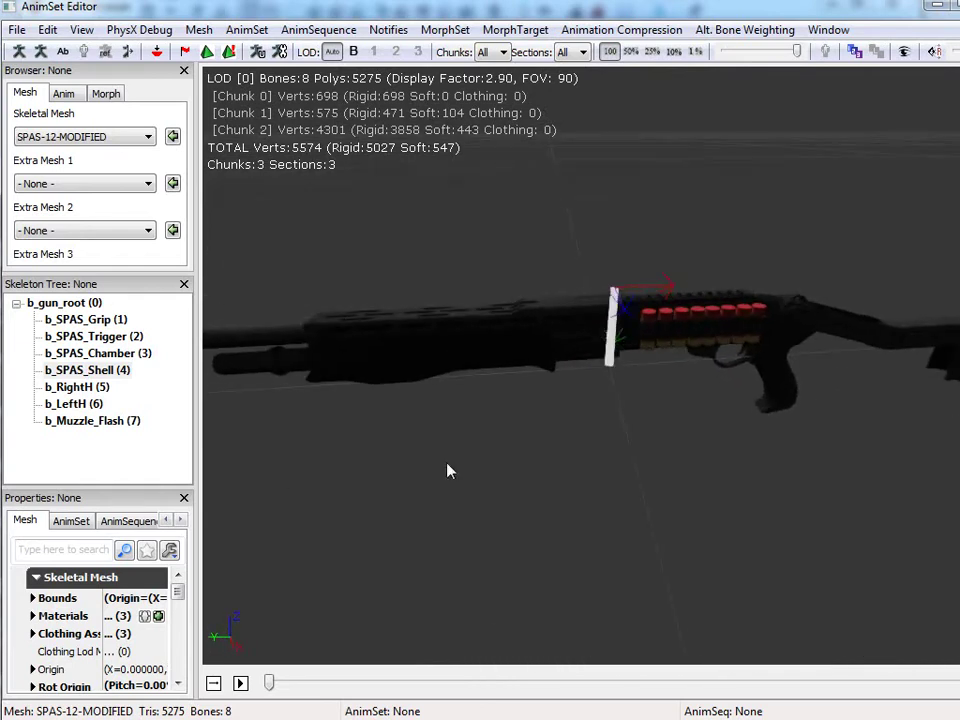
Try to import an FBX animation for the shotgun without an AnimSet selected
click(64, 94)
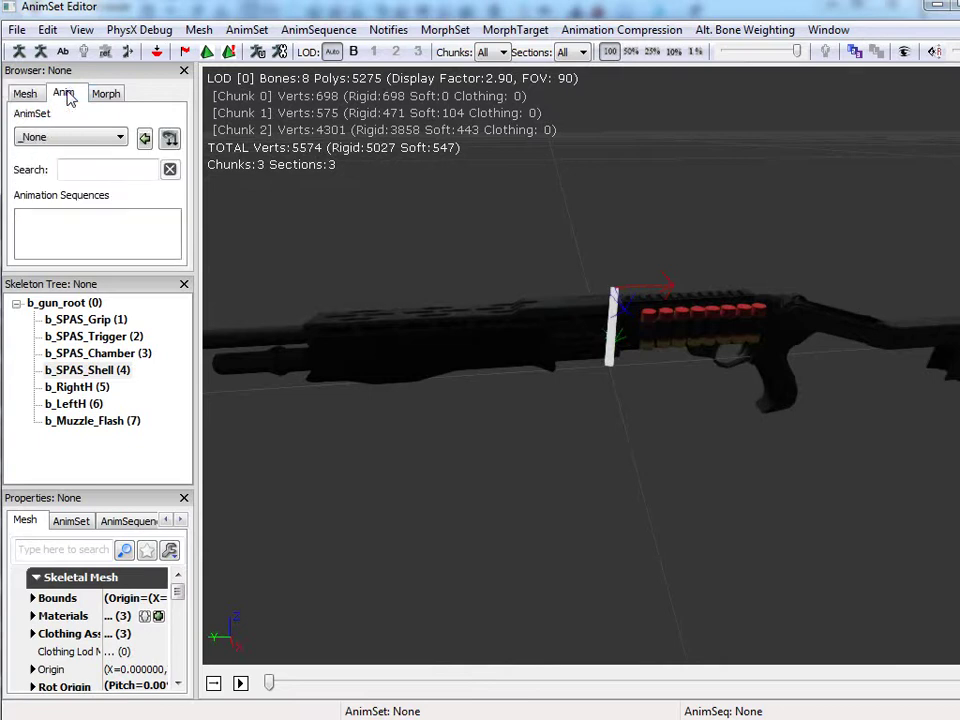
click(18, 29)
click(100, 124)
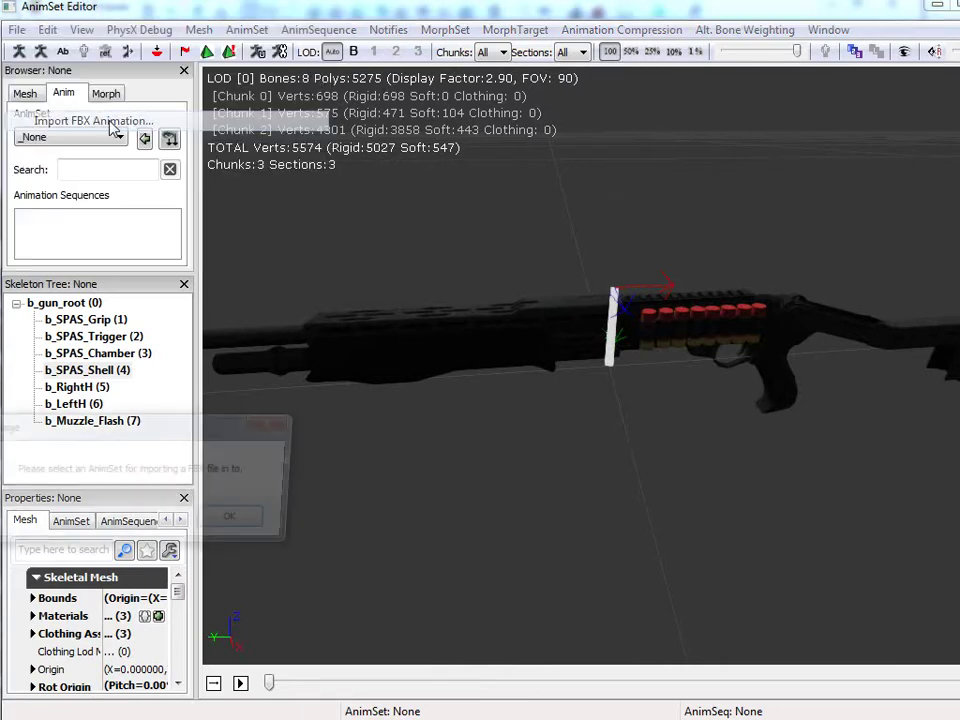
click(234, 520)
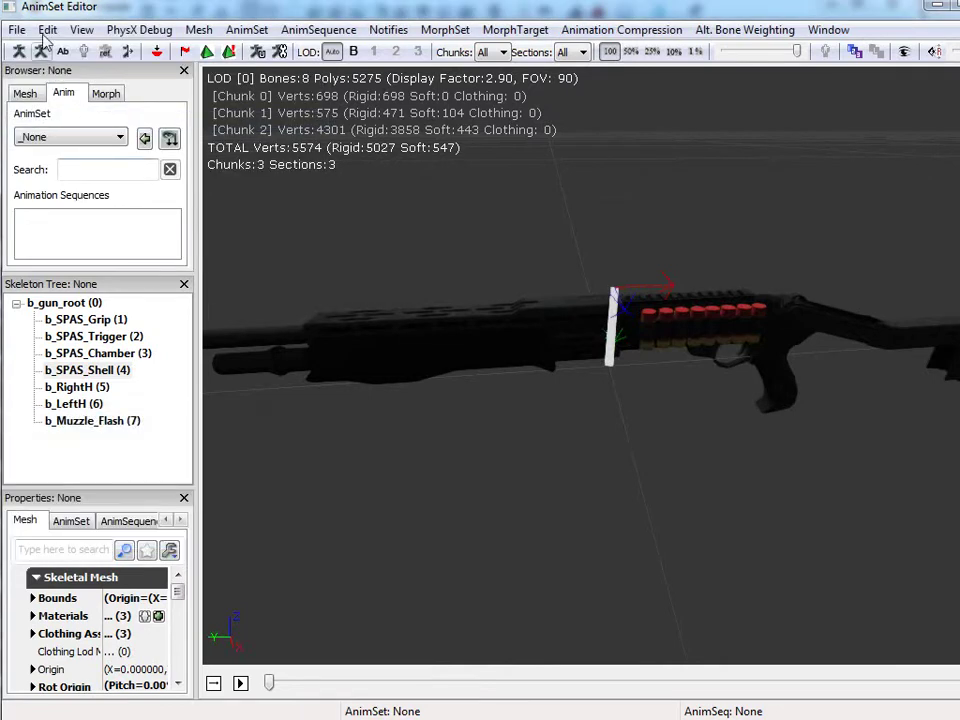
Create the AnimSet NewAnimSet in MyPackage and turn off its Anim Rotation Only option
click(20, 30)
click(90, 79)
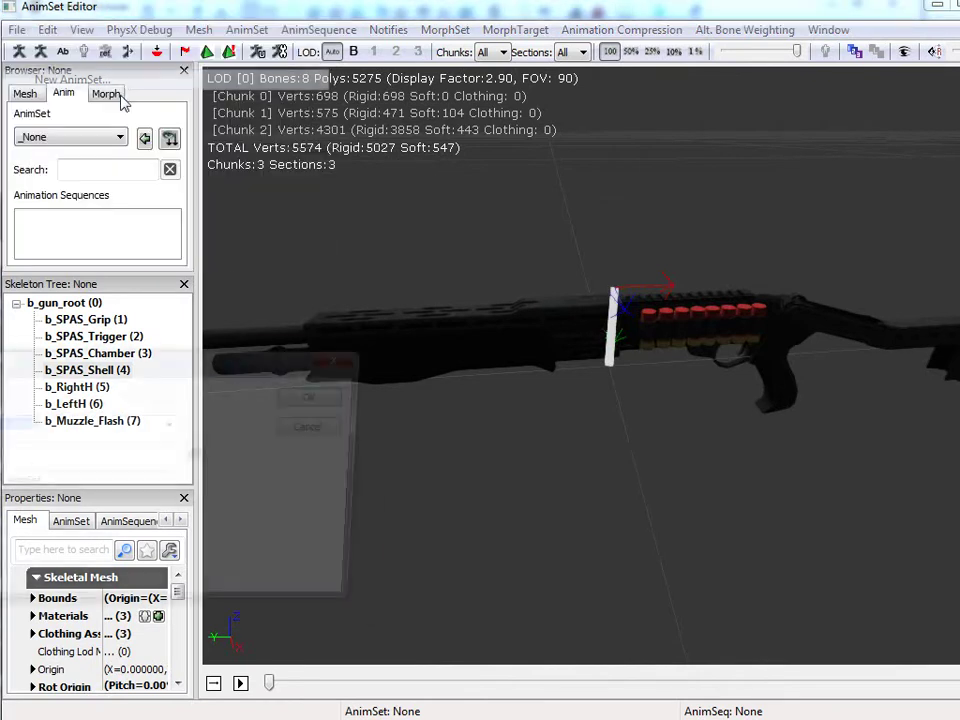
drag(229, 370, 626, 218)
click(728, 242)
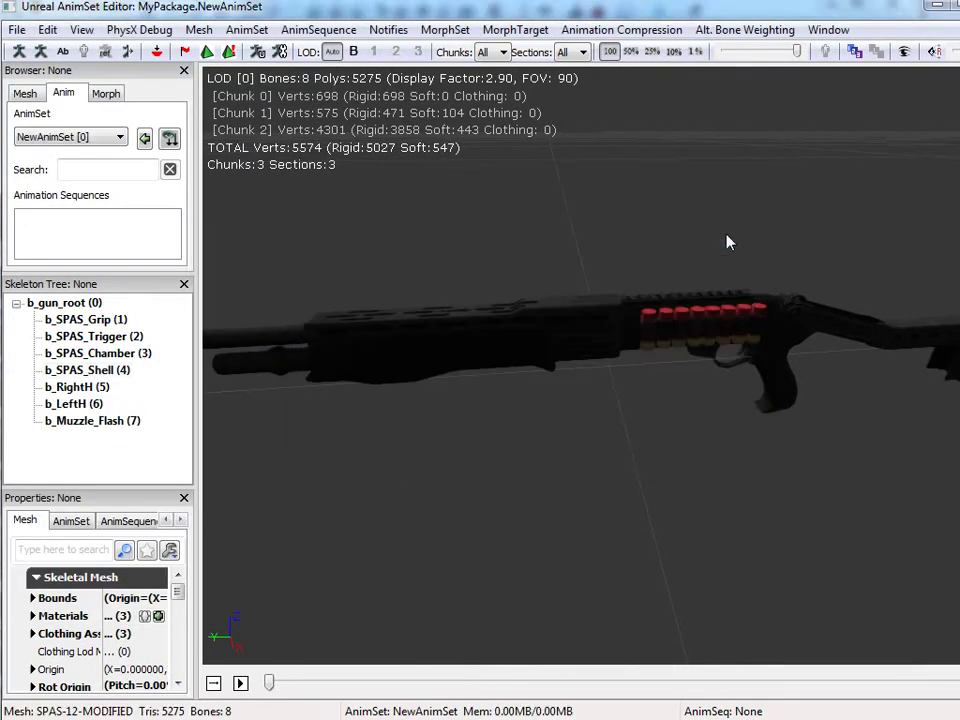
click(72, 522)
click(110, 598)
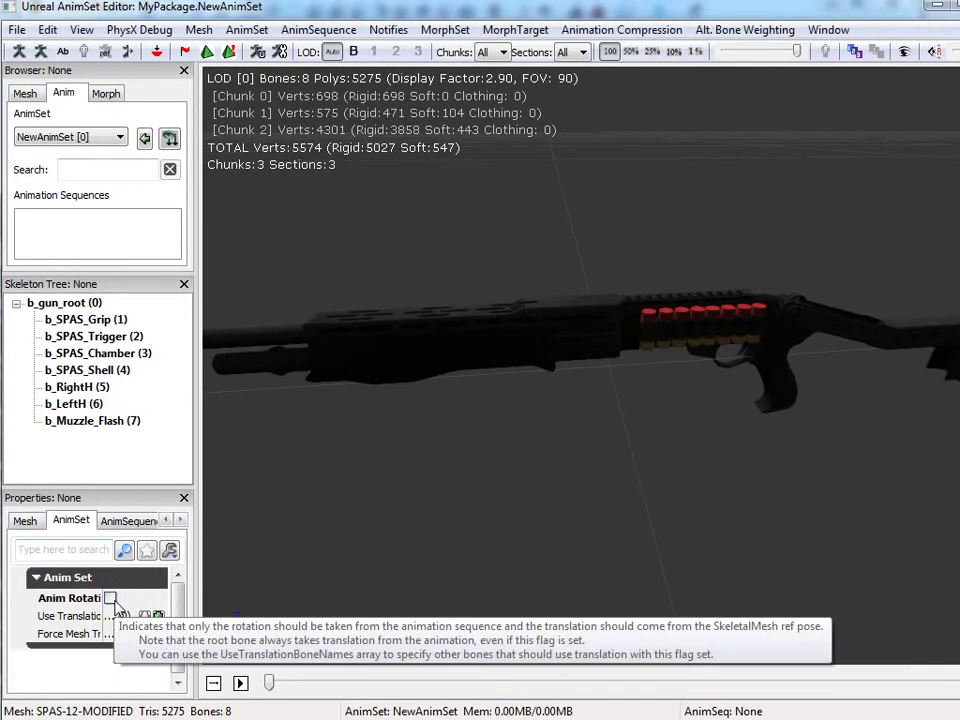
Import the FBX animations from SPAS-12-MODIFIED.fbx on the Desktop into NewAnimSet, accepting the FBX version warning
click(30, 93)
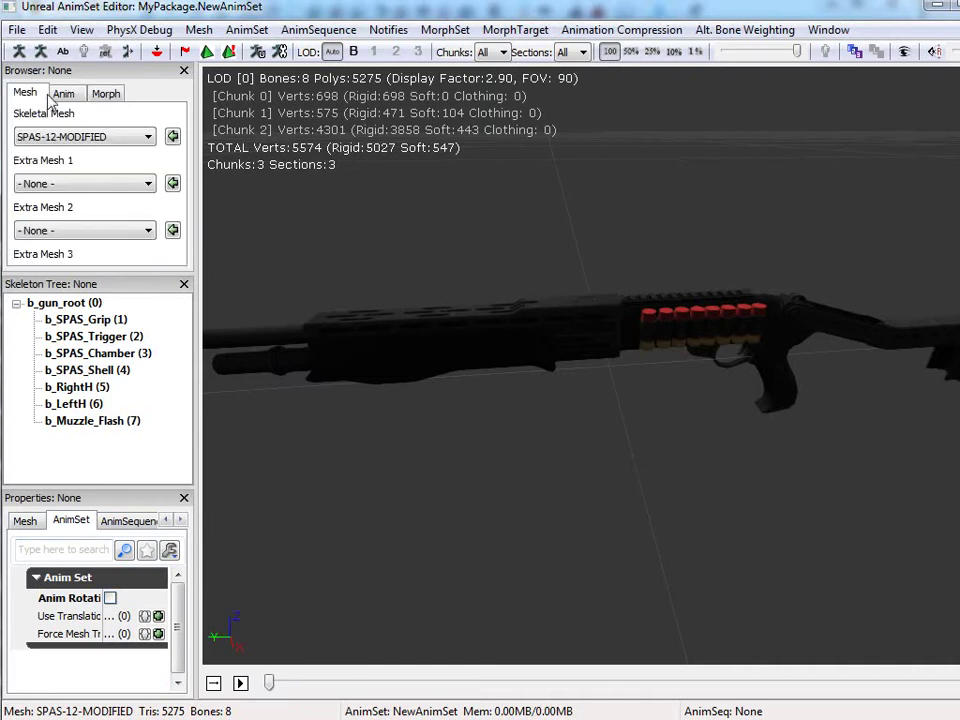
click(55, 94)
click(17, 29)
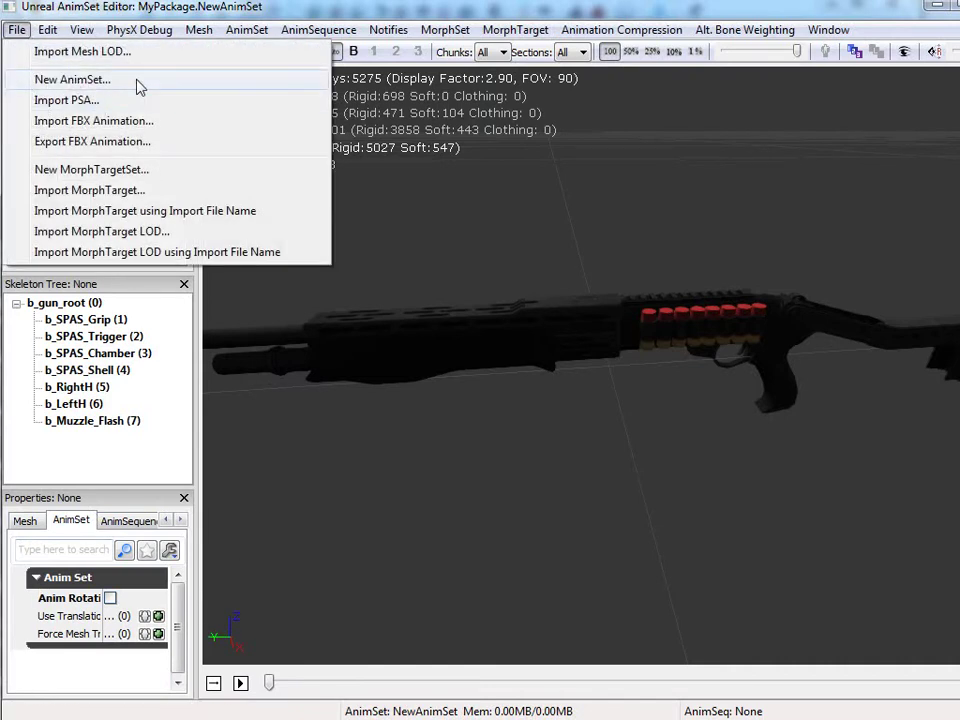
click(147, 124)
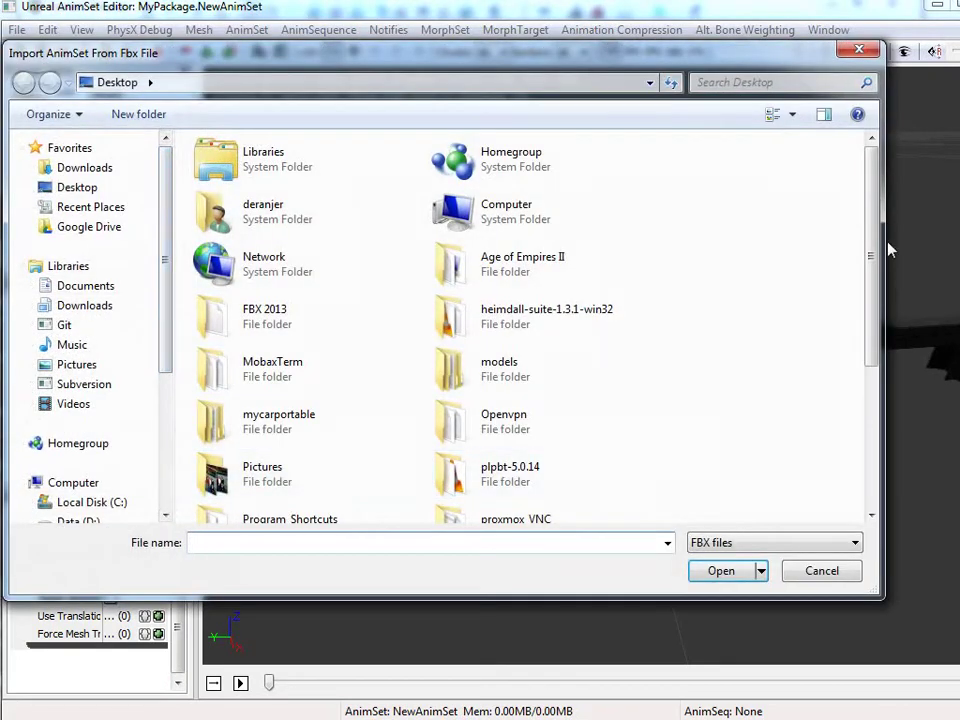
scroll(800, 473, down, 5)
click(548, 452)
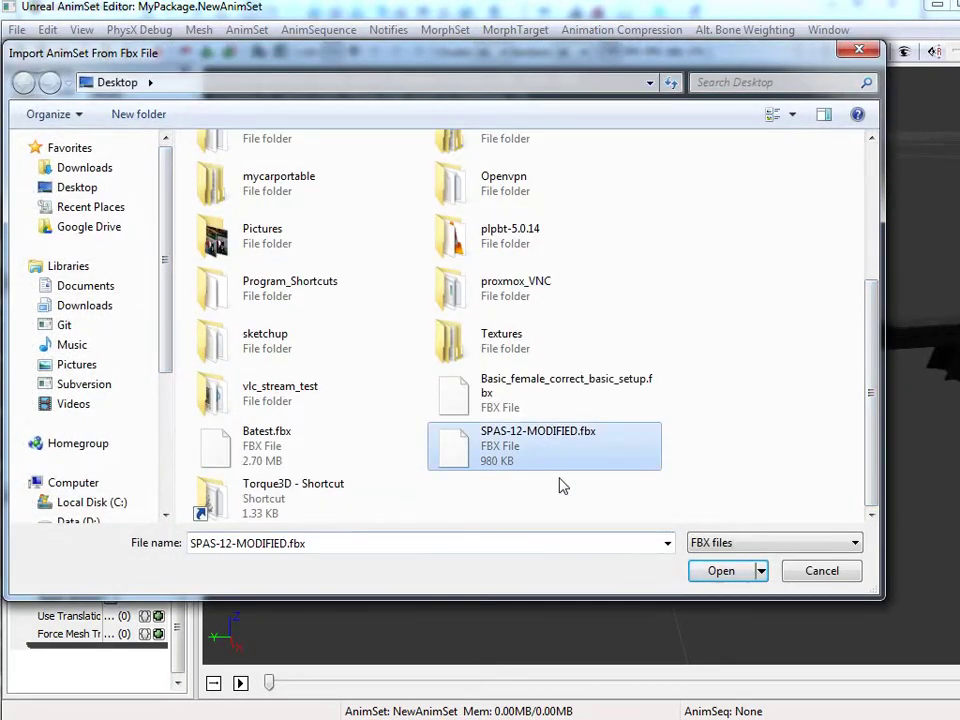
click(693, 575)
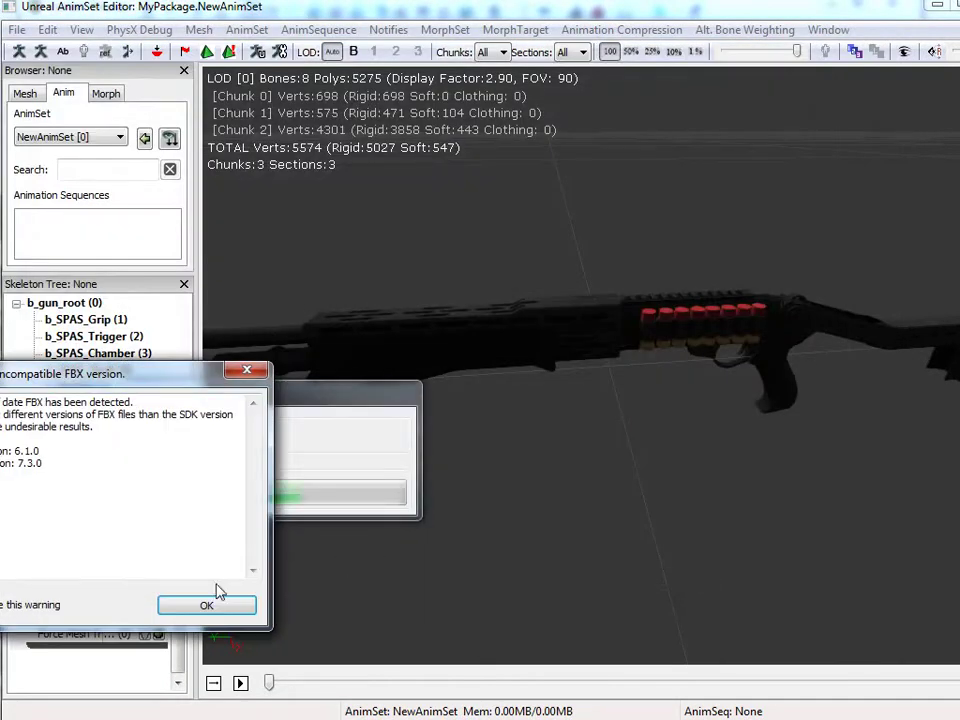
click(212, 606)
View the shotgun from behind and play the SPAS-12-MODIFIED_Default Take animation several times to check its movement
drag(776, 444, 712, 561)
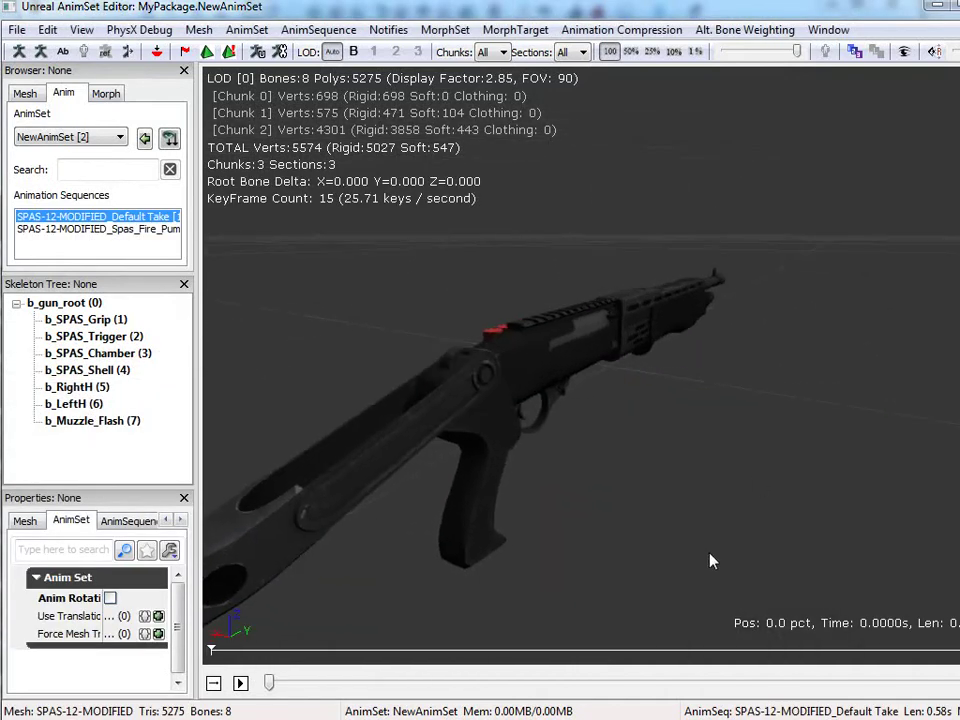
click(240, 684)
click(240, 684)
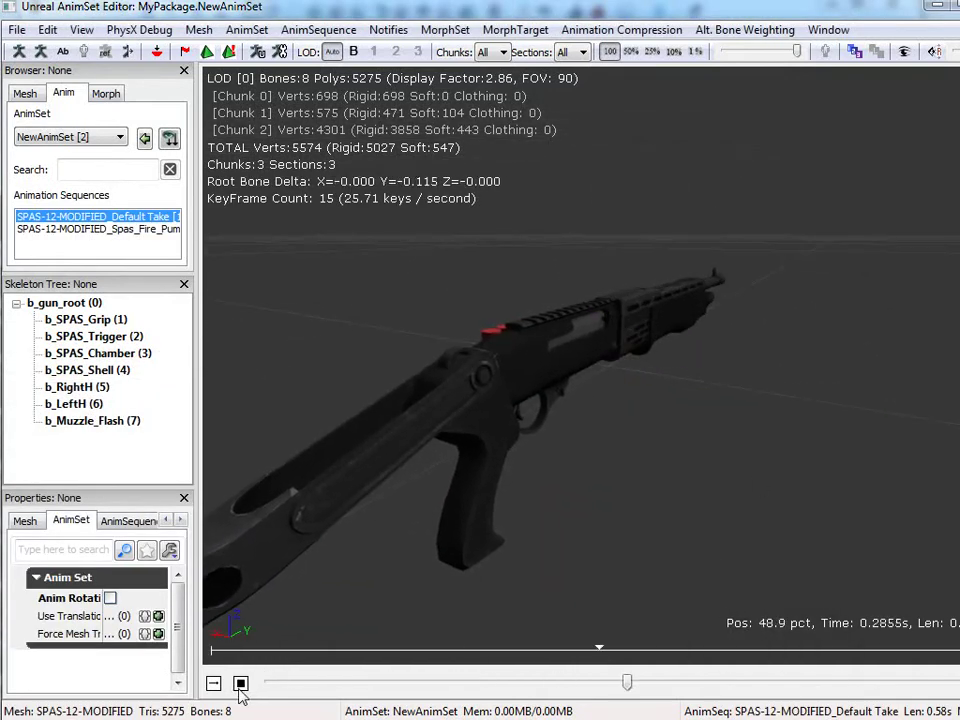
click(240, 685)
click(240, 685)
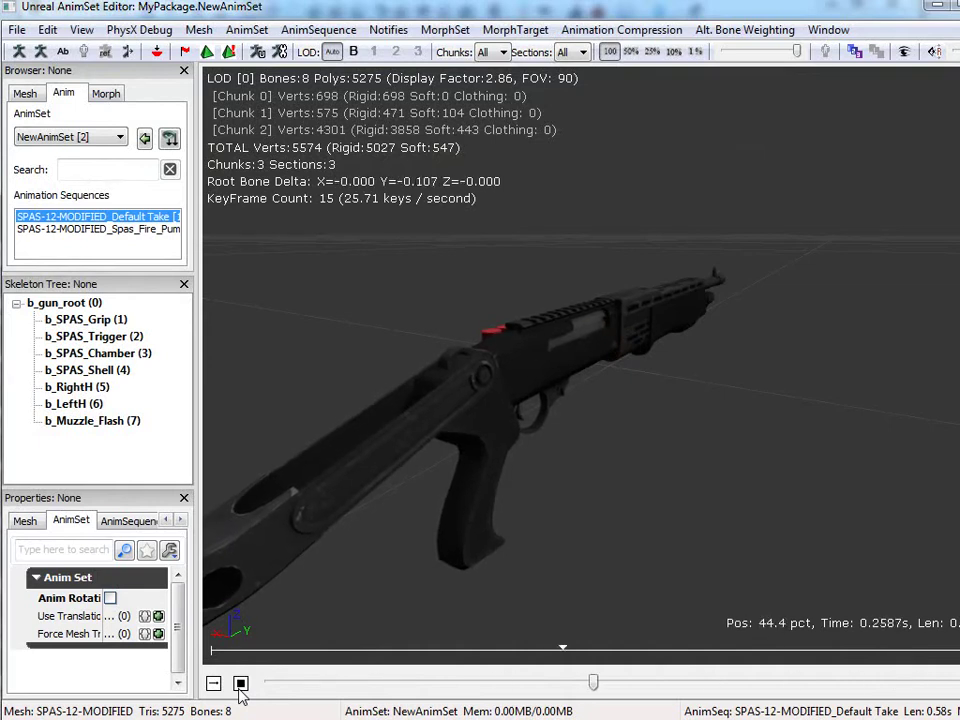
click(240, 684)
click(240, 684)
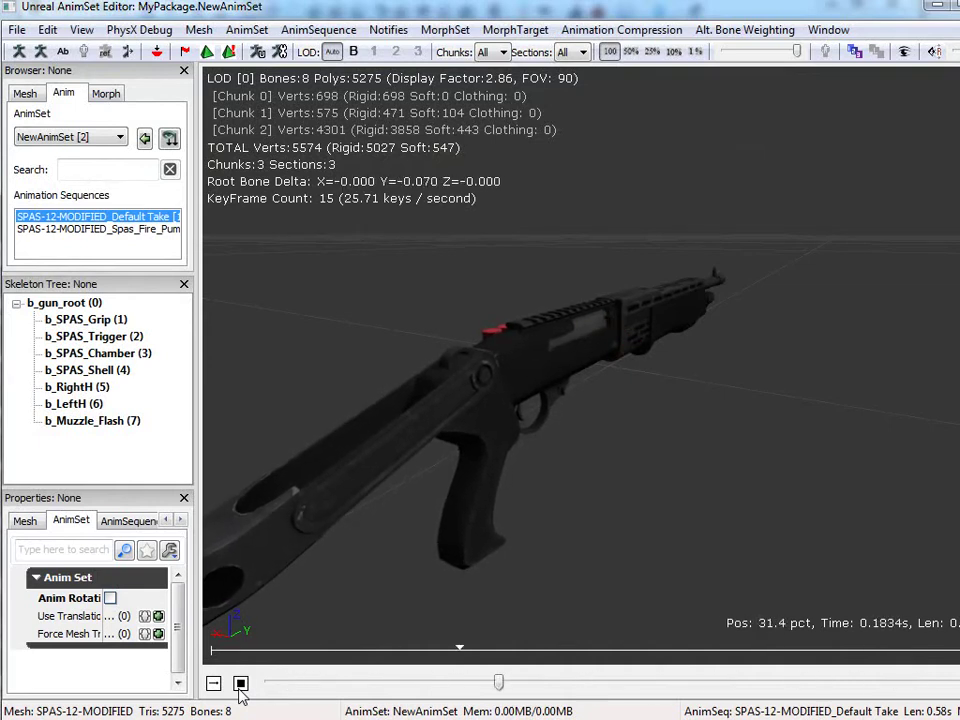
click(240, 684)
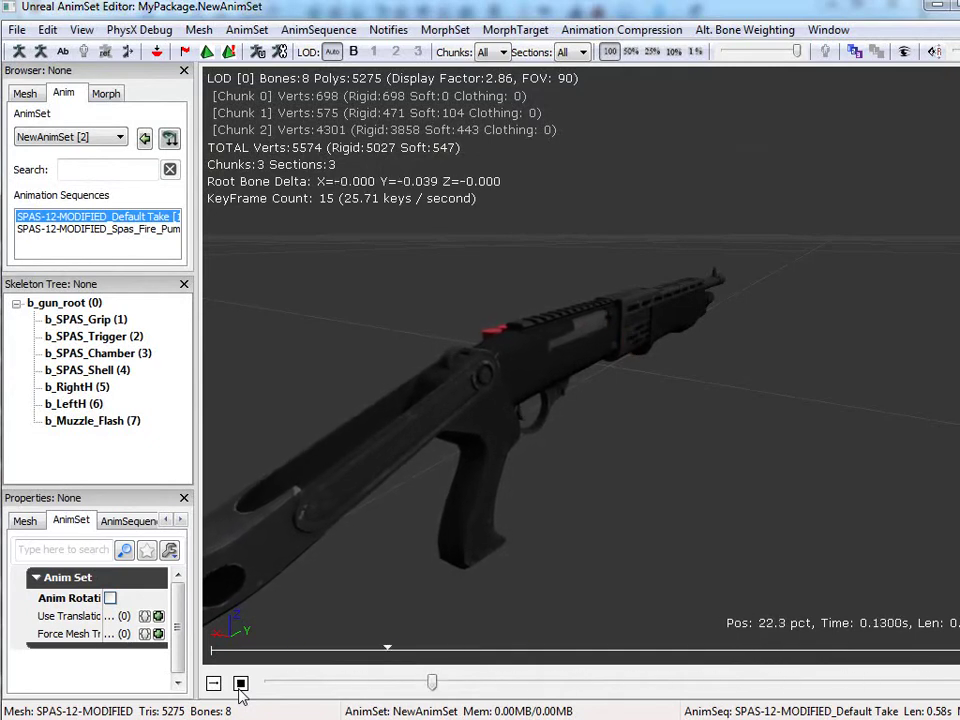
click(240, 684)
click(240, 684)
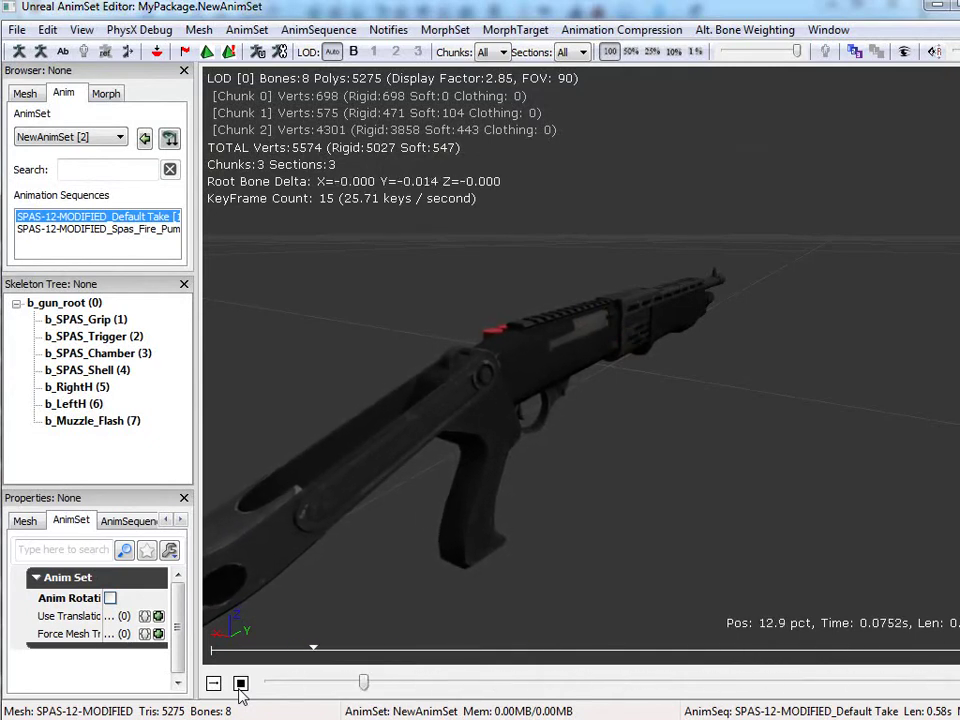
Scrub the Default Take animation back to its start while viewing the shell side of the gun, and close the AnimSet Editor
drag(627, 432, 450, 430)
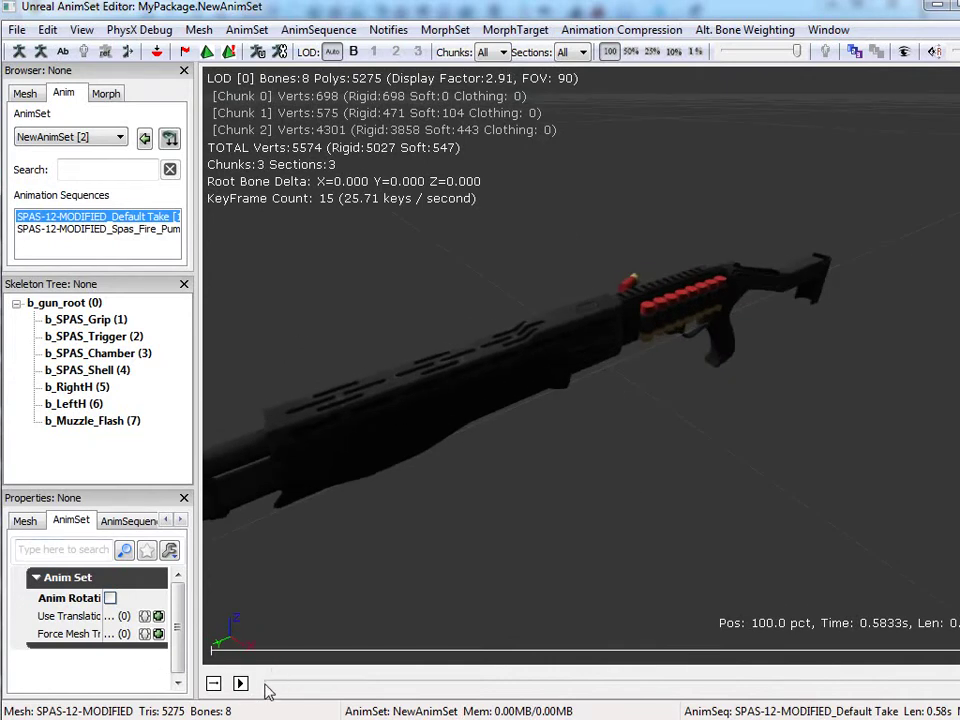
key(Left)
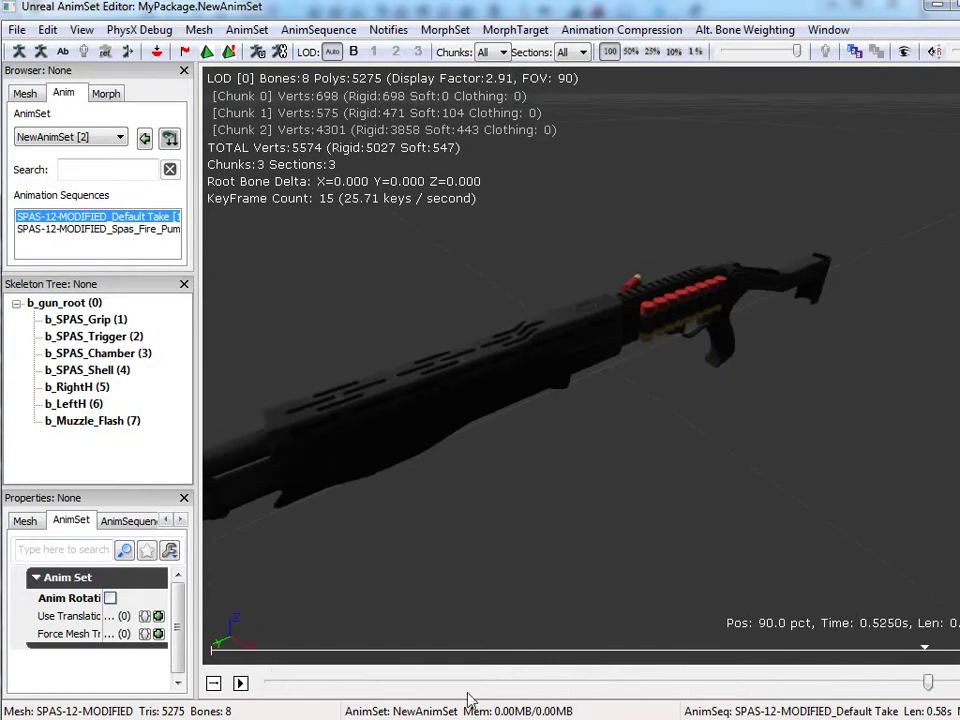
drag(929, 684, 233, 652)
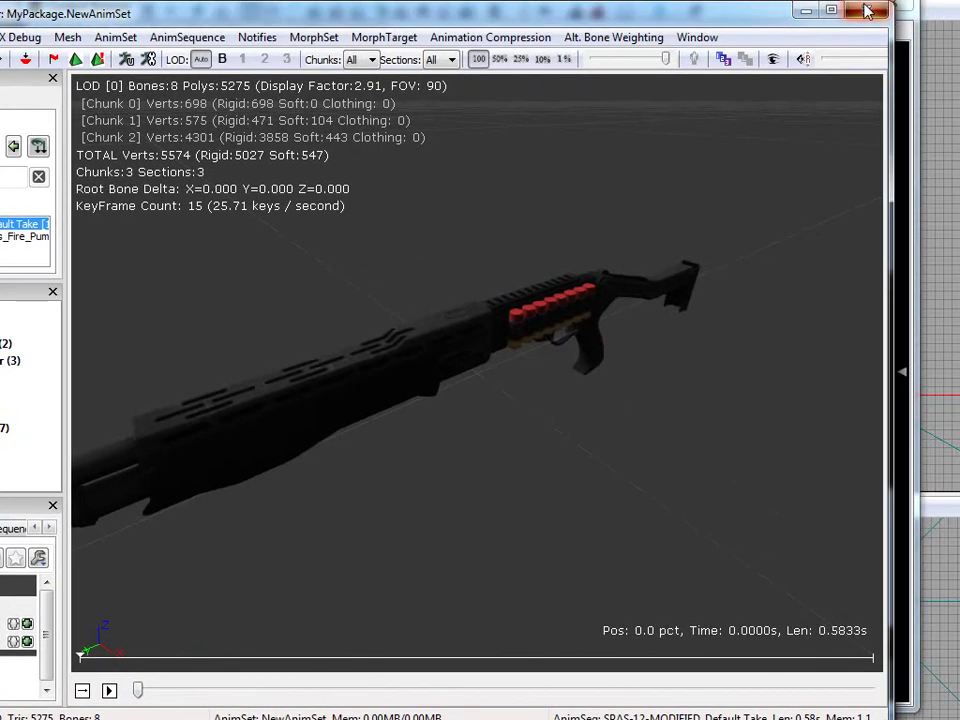
click(868, 10)
Show all assets in the Content Browser, filter them to skeletal meshes only, and browse to the character meshes
click(286, 176)
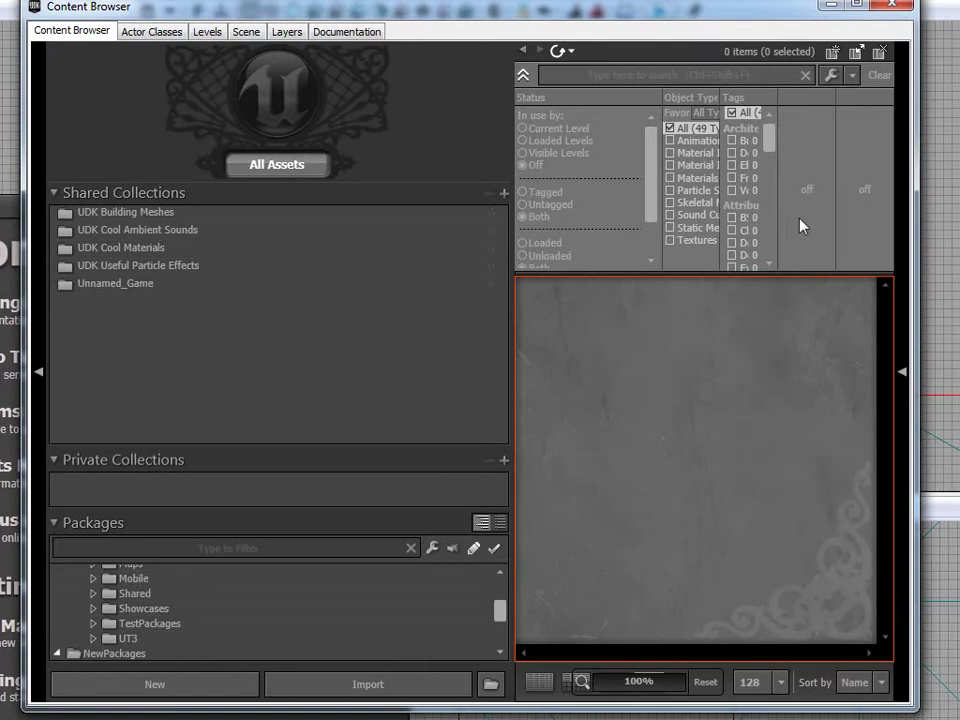
click(693, 230)
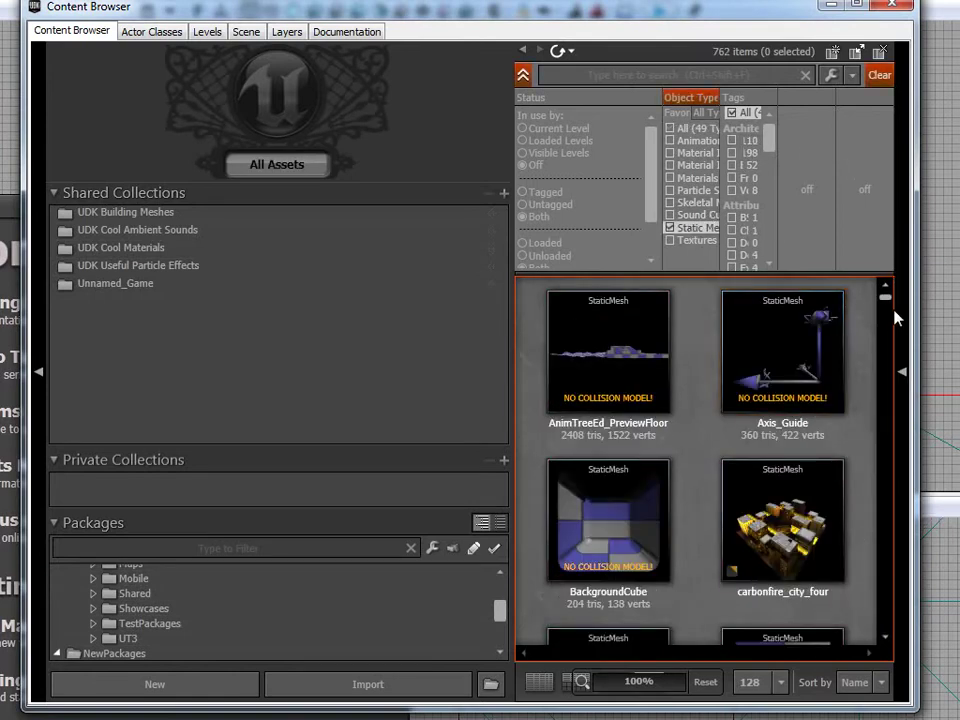
click(673, 230)
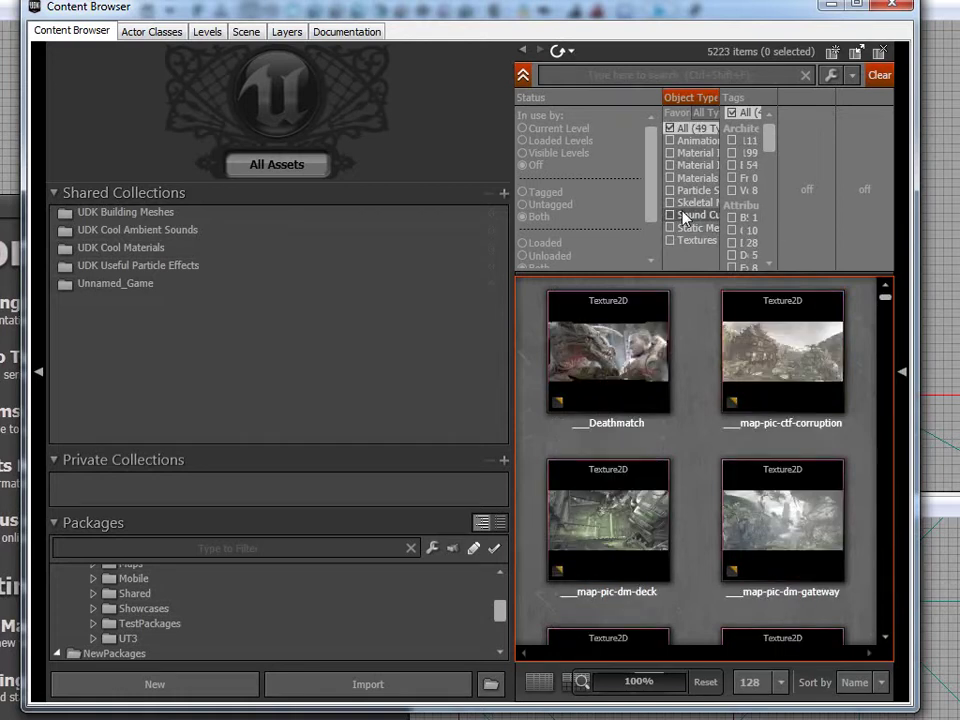
click(690, 206)
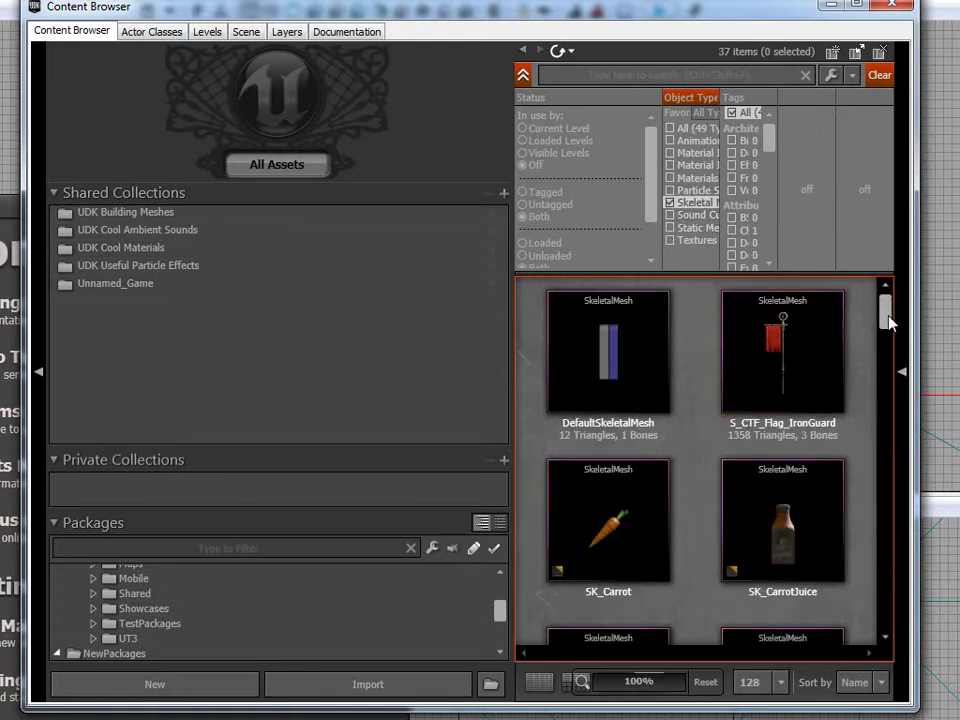
drag(886, 308, 894, 366)
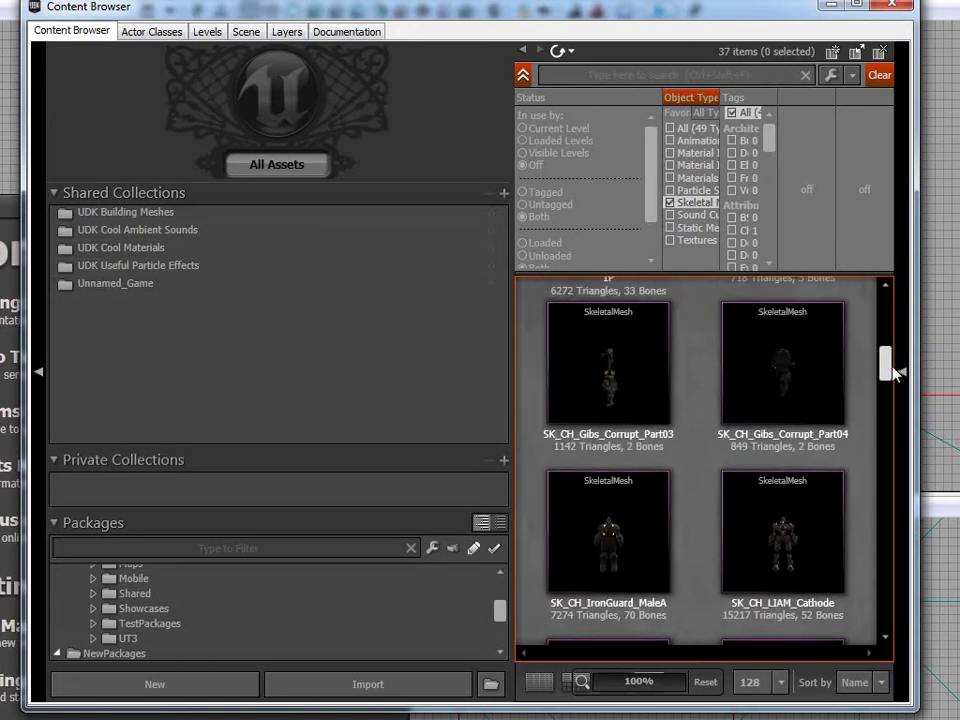
Open the SK_CH_IronGuard_MaleA skeletal mesh in the AnimSet Editor and examine the character up close from the front
click(609, 549)
right_click(609, 549)
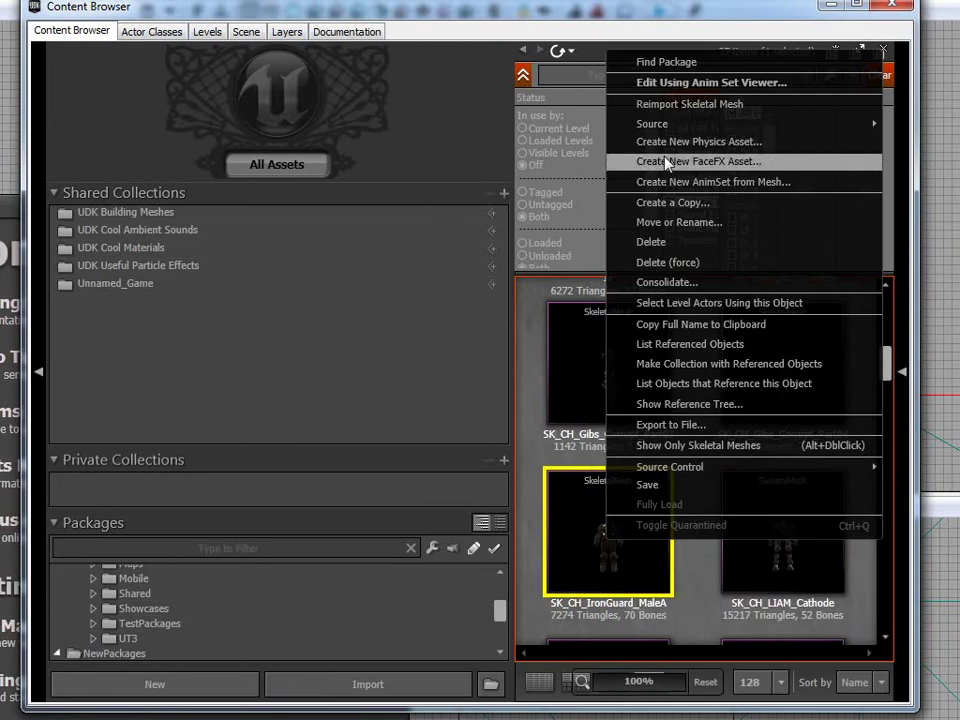
click(700, 82)
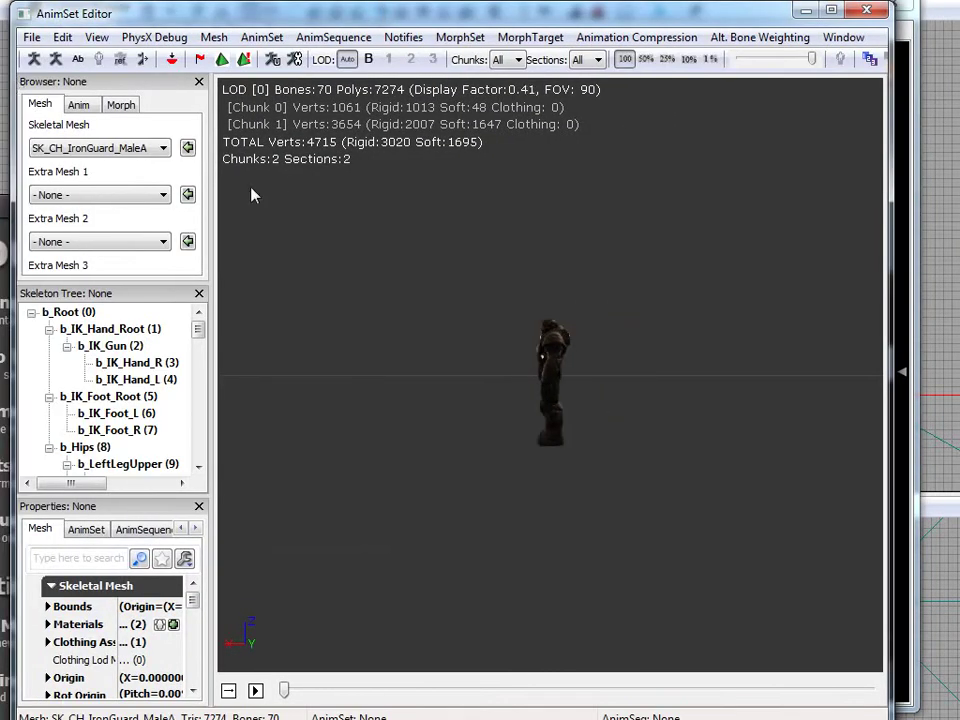
drag(543, 396, 866, 432)
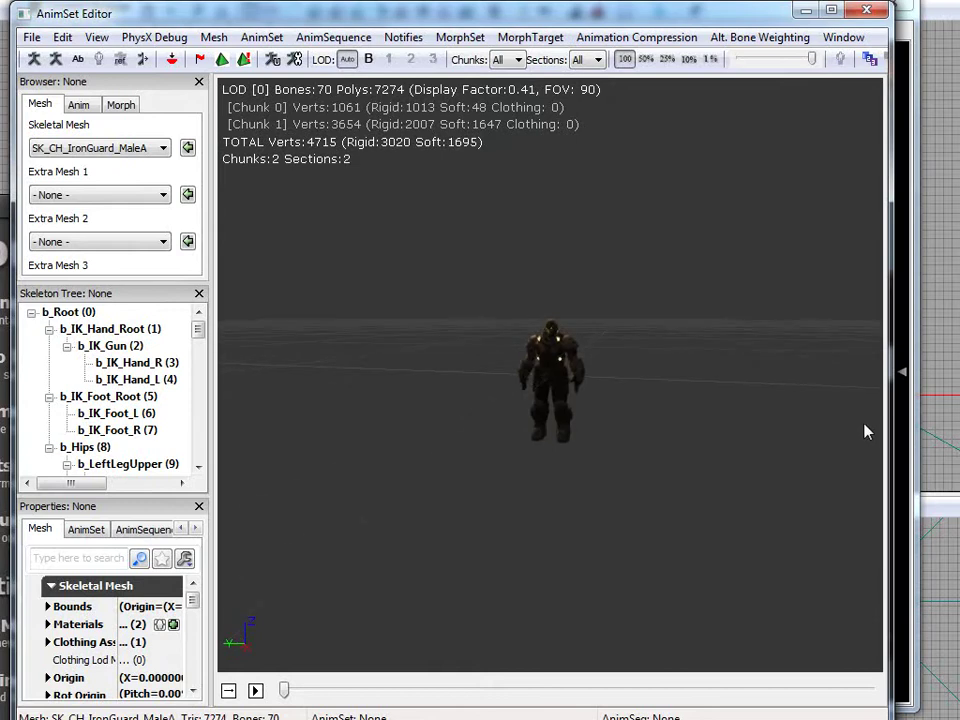
scroll(537, 385, up, 5)
drag(466, 146, 446, 403)
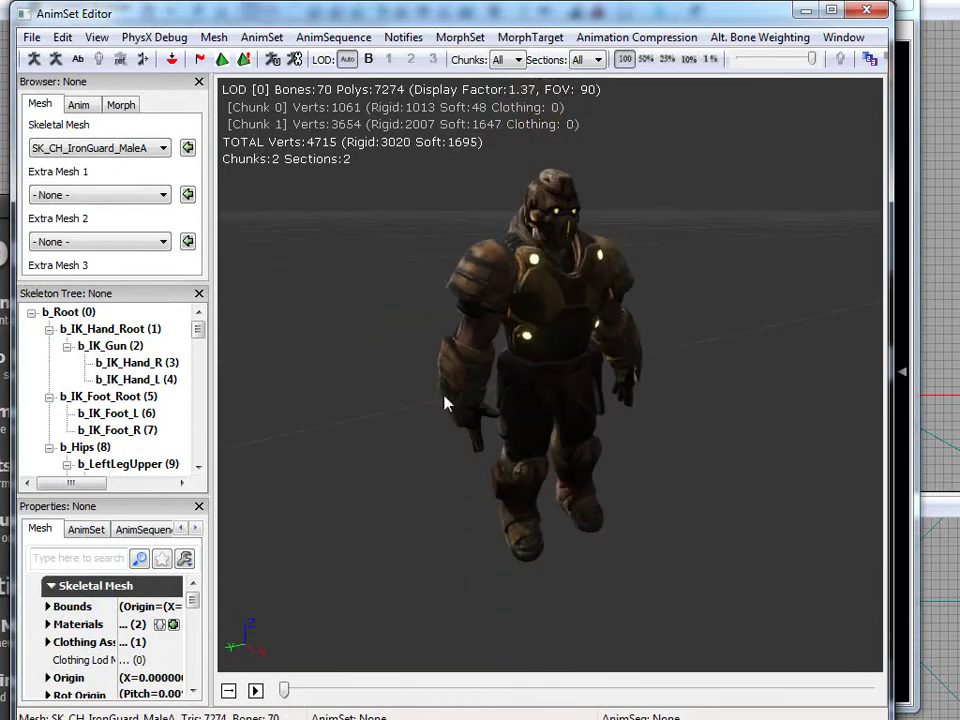
scroll(436, 376, down, 2)
click(866, 10)
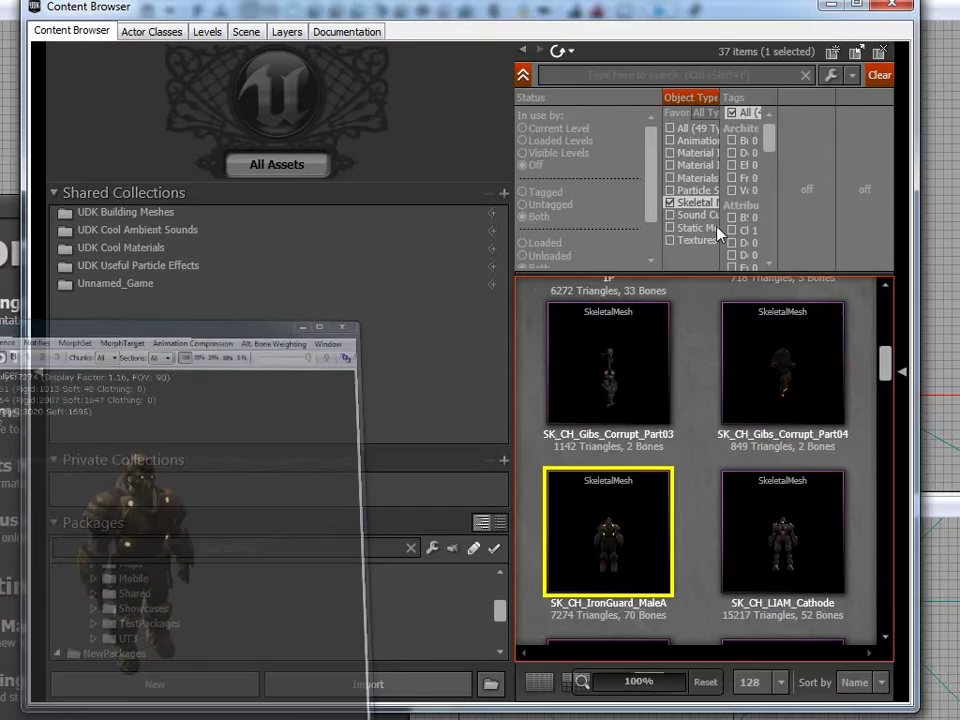
Reopen the SPAS-12-MODIFIED skeletal mesh from MyPackage in the AnimSet Editor and view the whole shotgun from the side
click(128, 288)
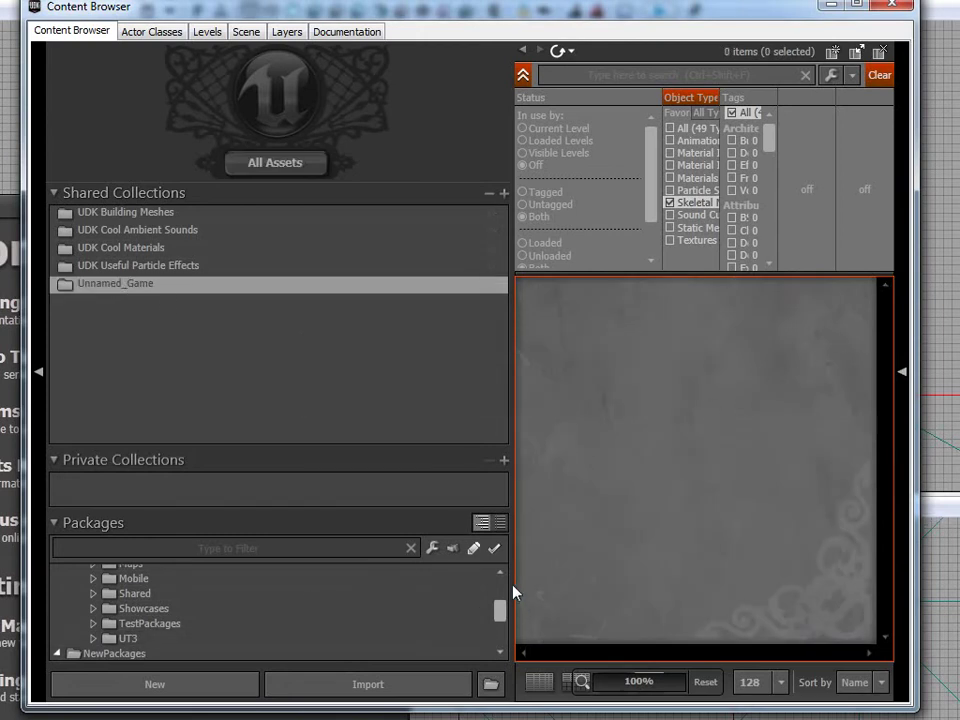
scroll(268, 619, down, 4)
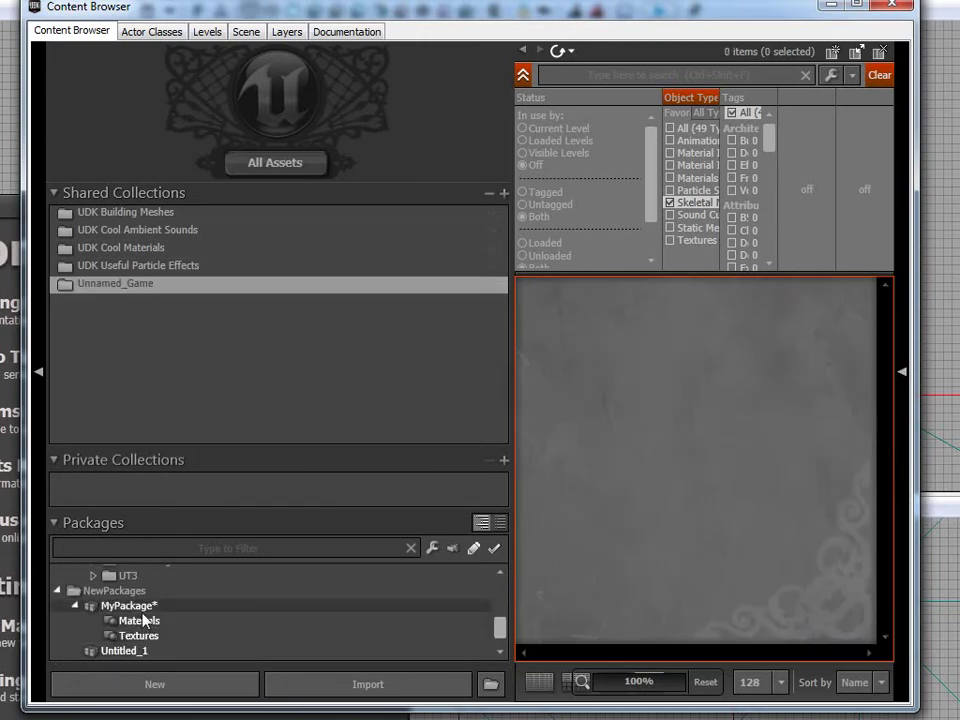
click(245, 605)
mouse_move(750, 360)
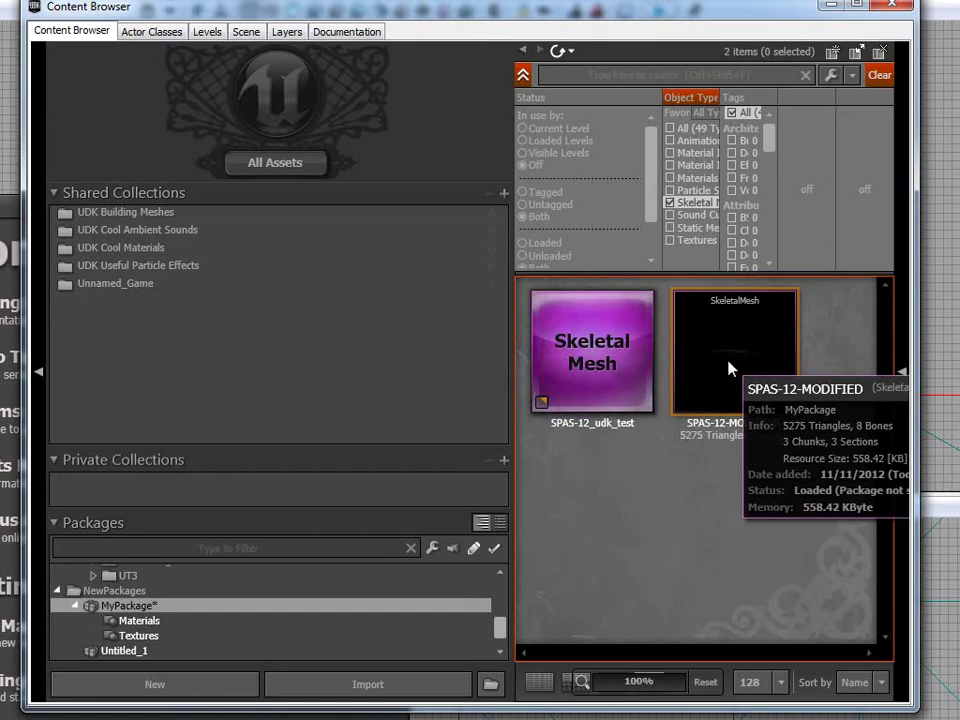
right_click(725, 356)
click(830, 383)
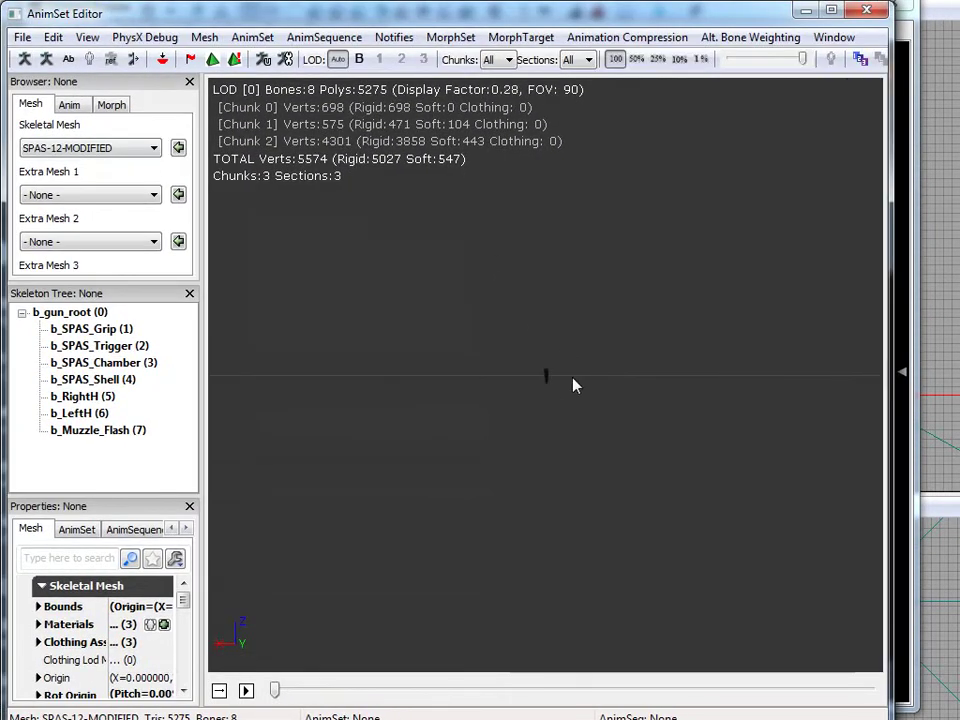
scroll(596, 225, up, 3)
drag(596, 225, 474, 431)
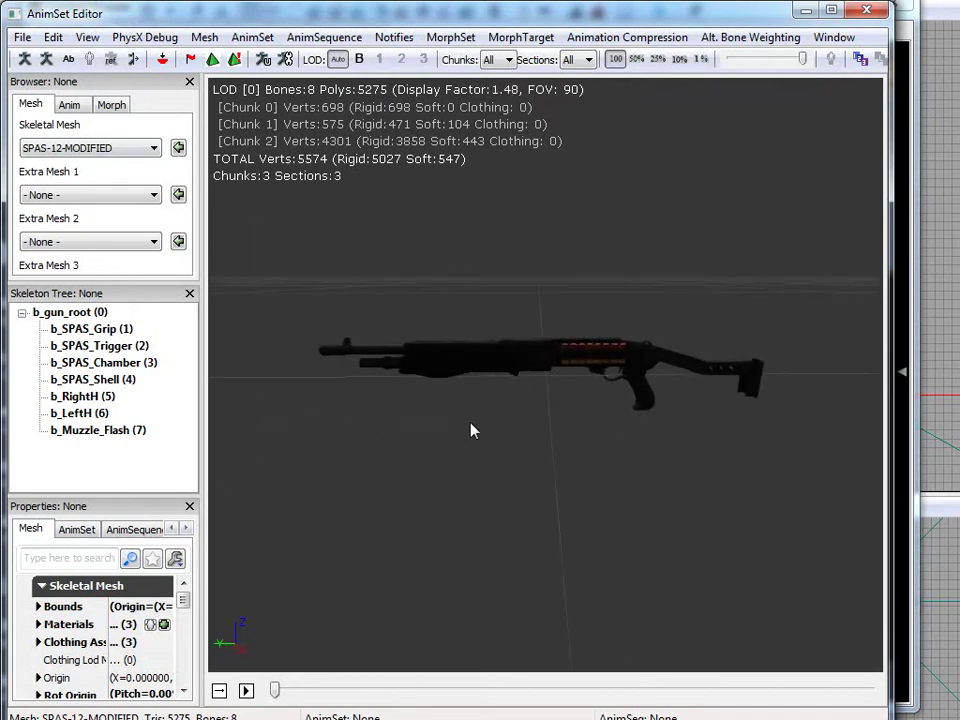
Add a socket named WeaponPoint to the shotgun's b_RightH bone, and close the shotgun's AnimSet Editor
click(163, 60)
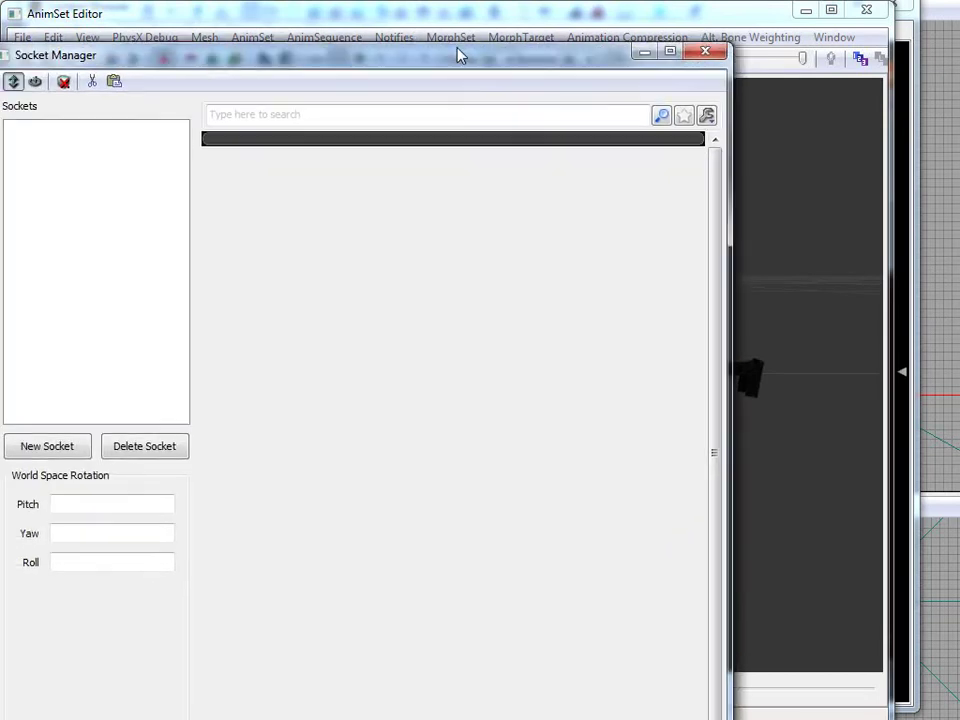
drag(459, 54, 516, 8)
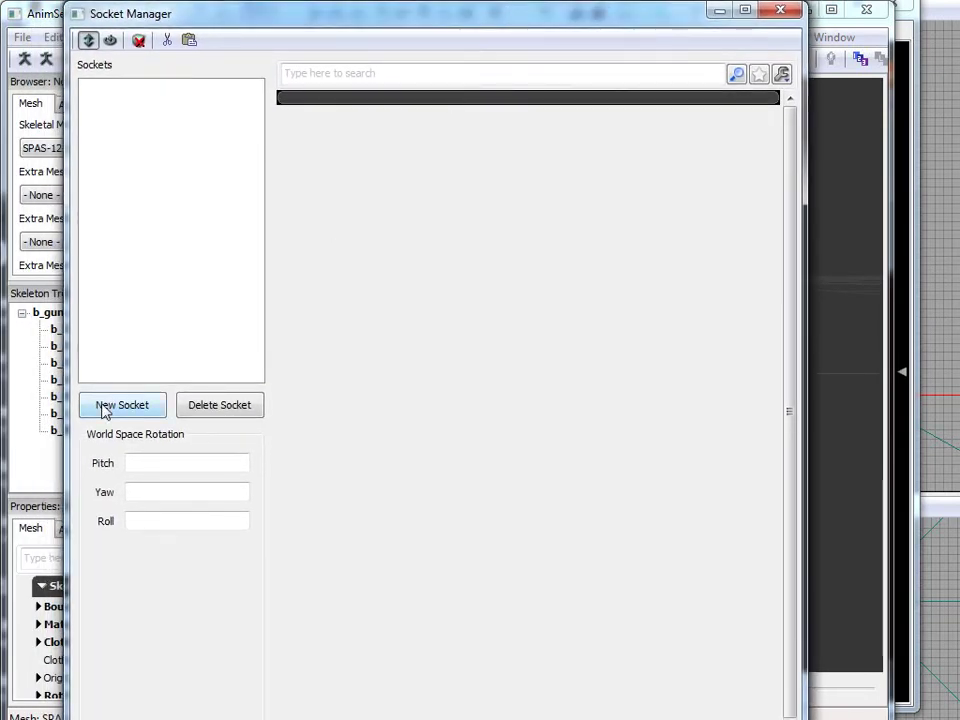
click(103, 410)
click(150, 470)
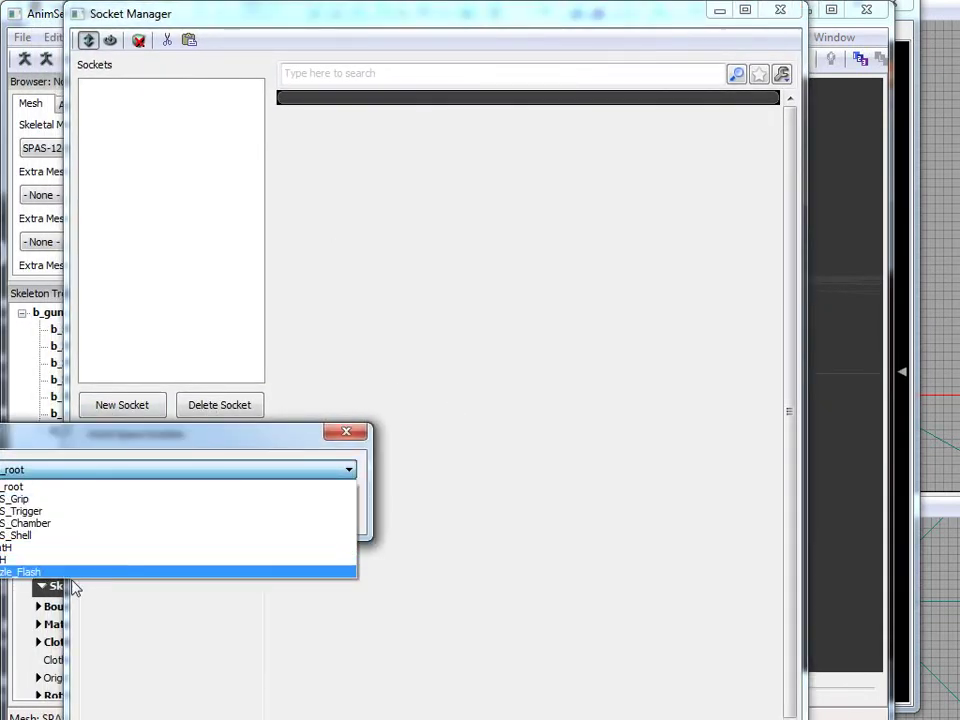
click(62, 559)
drag(138, 437, 545, 243)
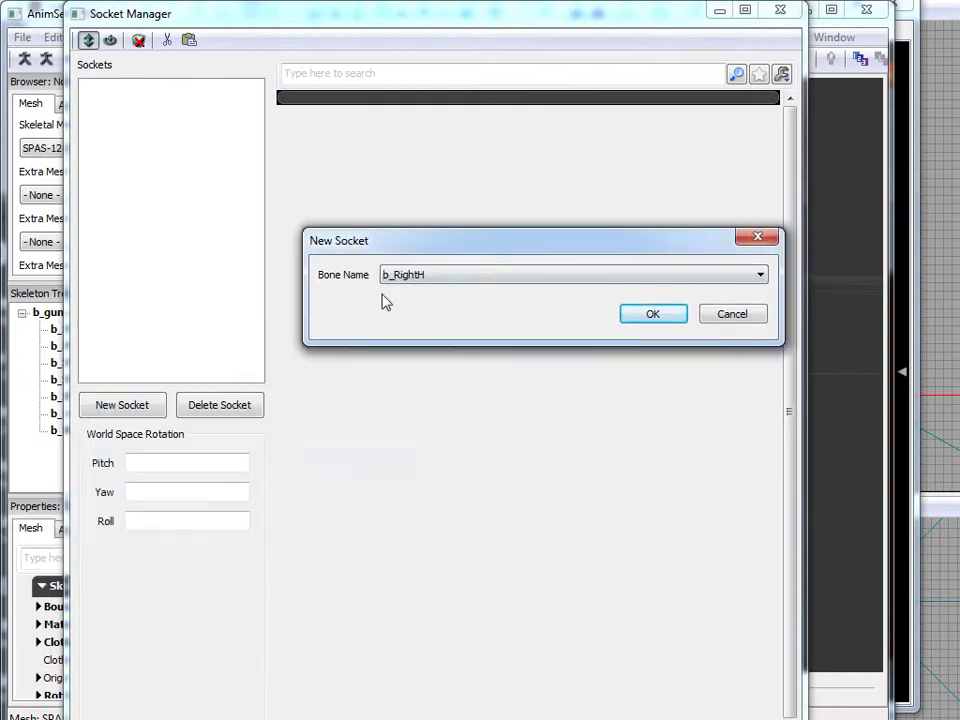
click(651, 314)
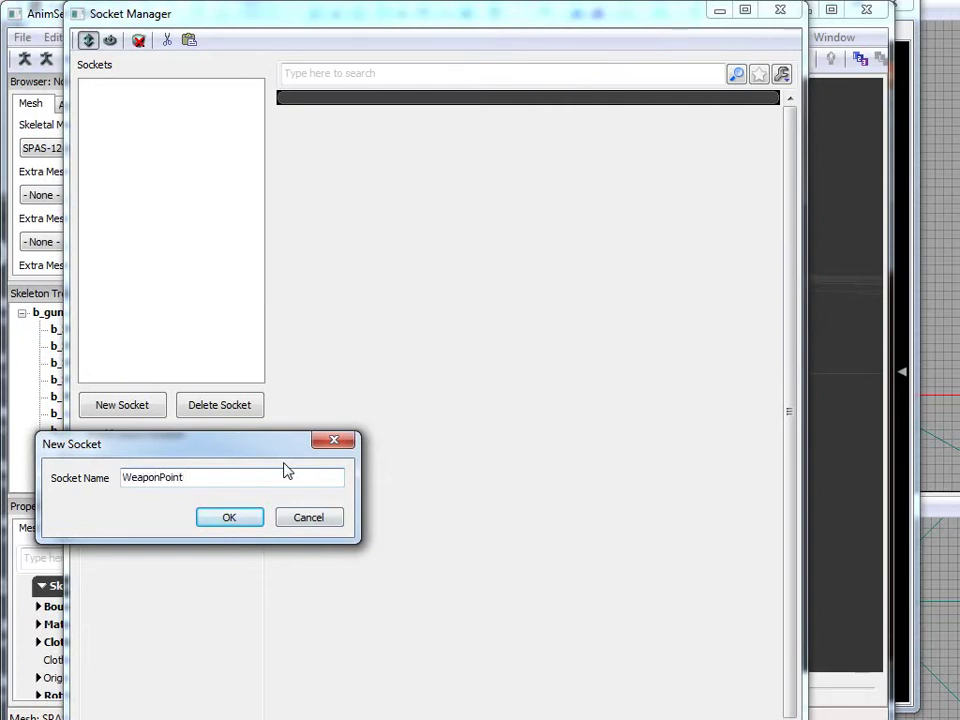
key(Return)
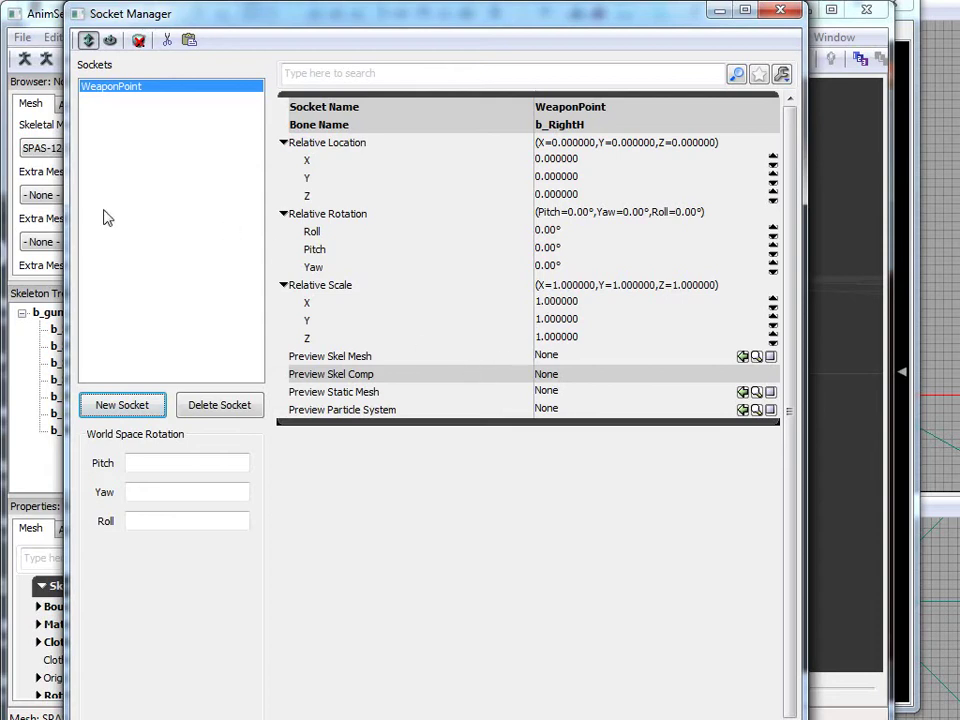
click(779, 12)
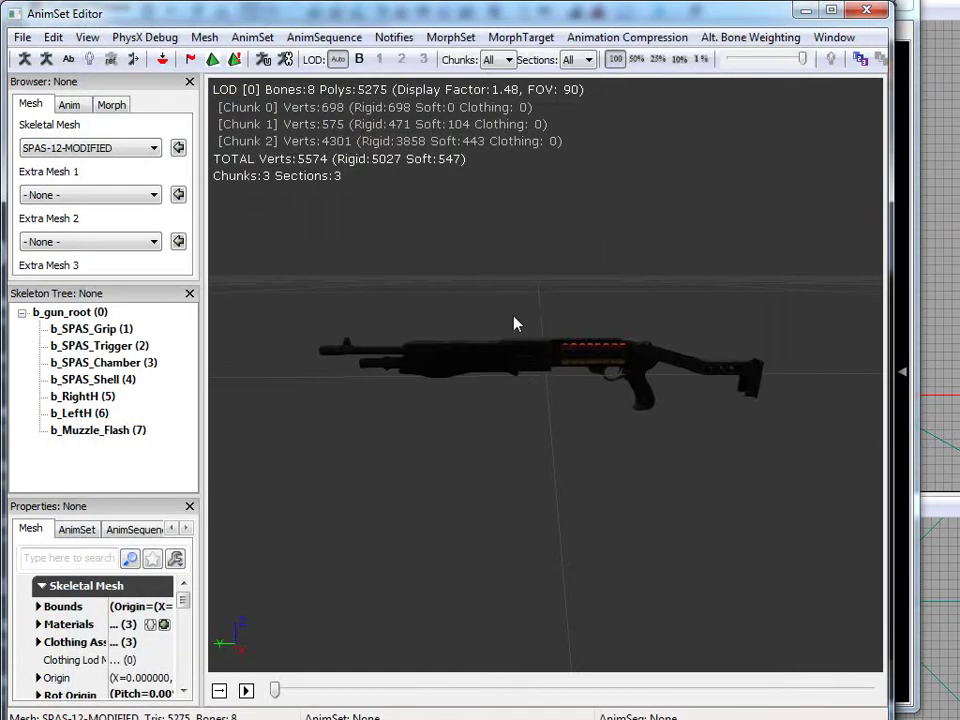
click(866, 10)
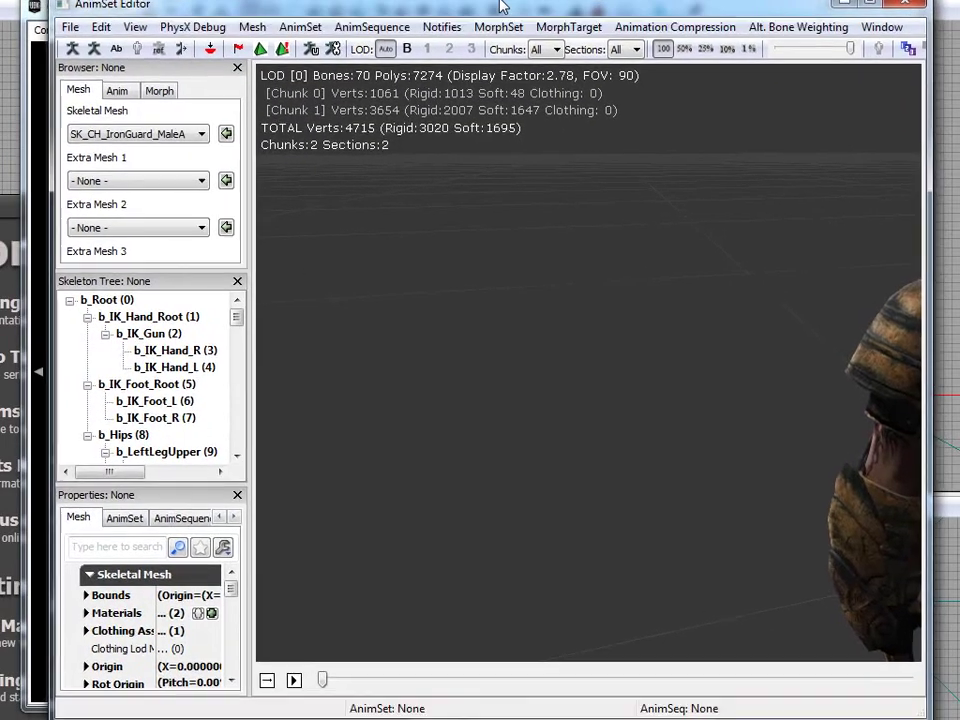
On the SK_CH_IronGuard_MaleA character, set the WeaponPoint socket's preview skeletal mesh to MyPackage.SPAS-12-MODIFIED
scroll(540, 420, down, 3)
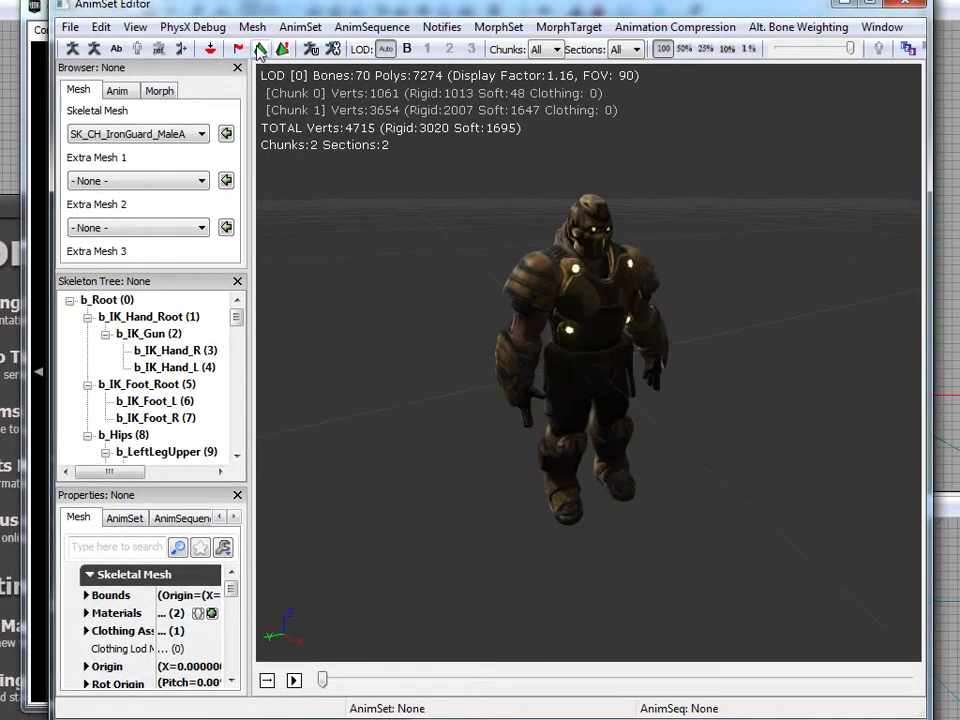
click(210, 49)
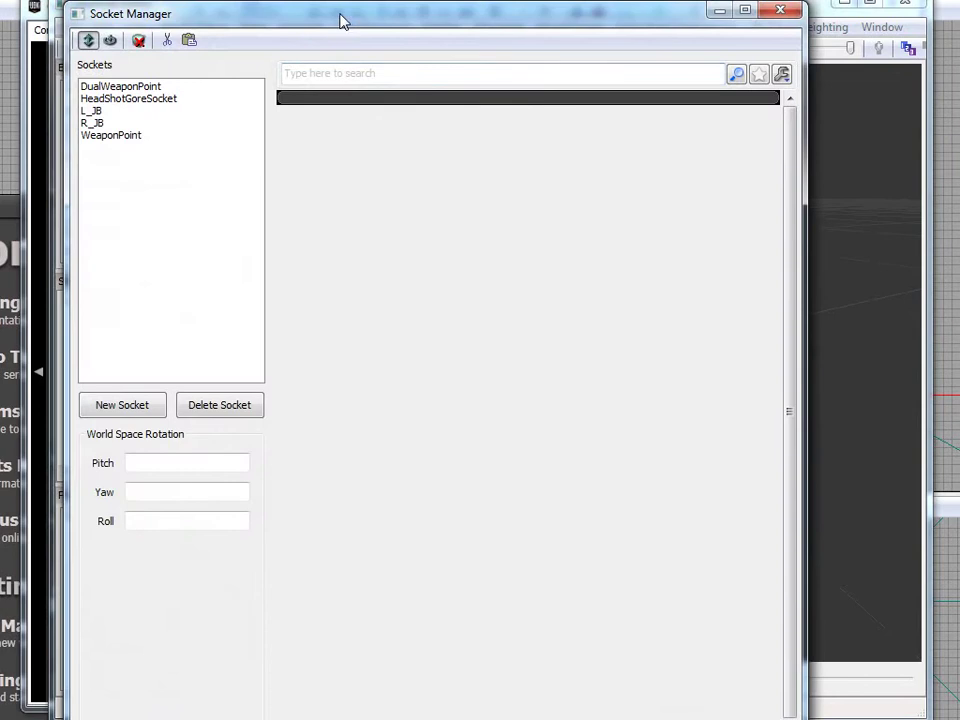
drag(340, 20, 396, 48)
click(173, 166)
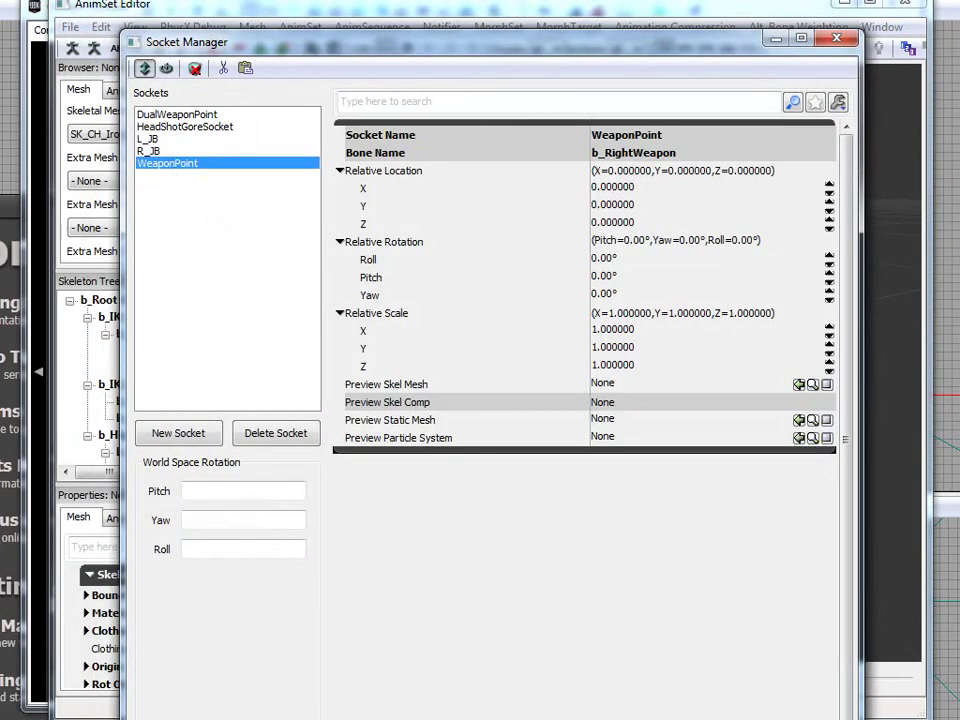
double_click(35, 8)
click(35, 8)
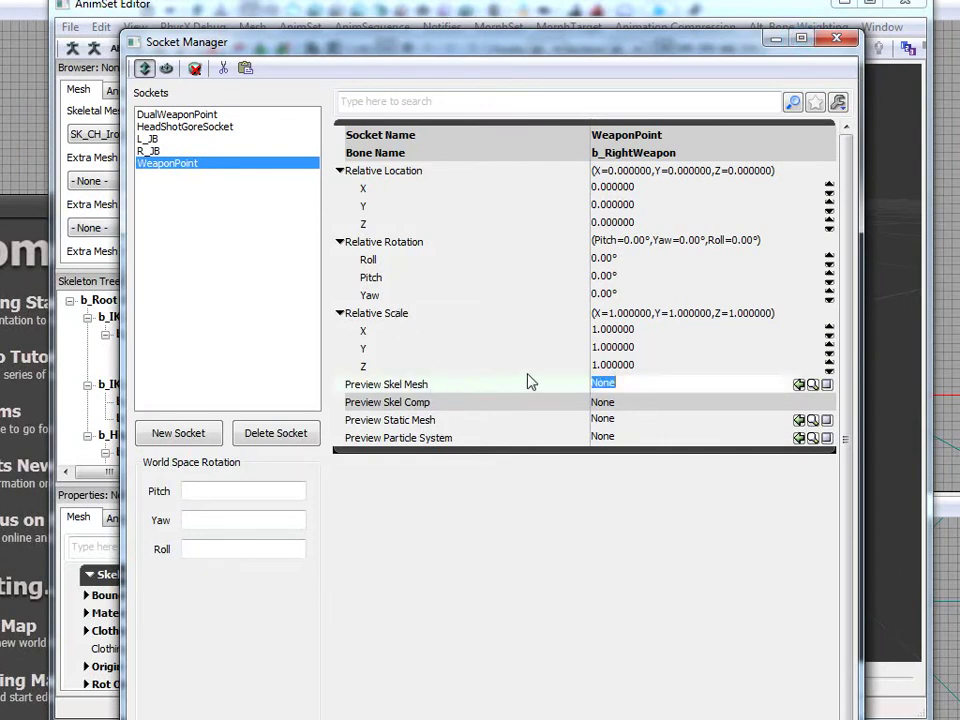
click(800, 385)
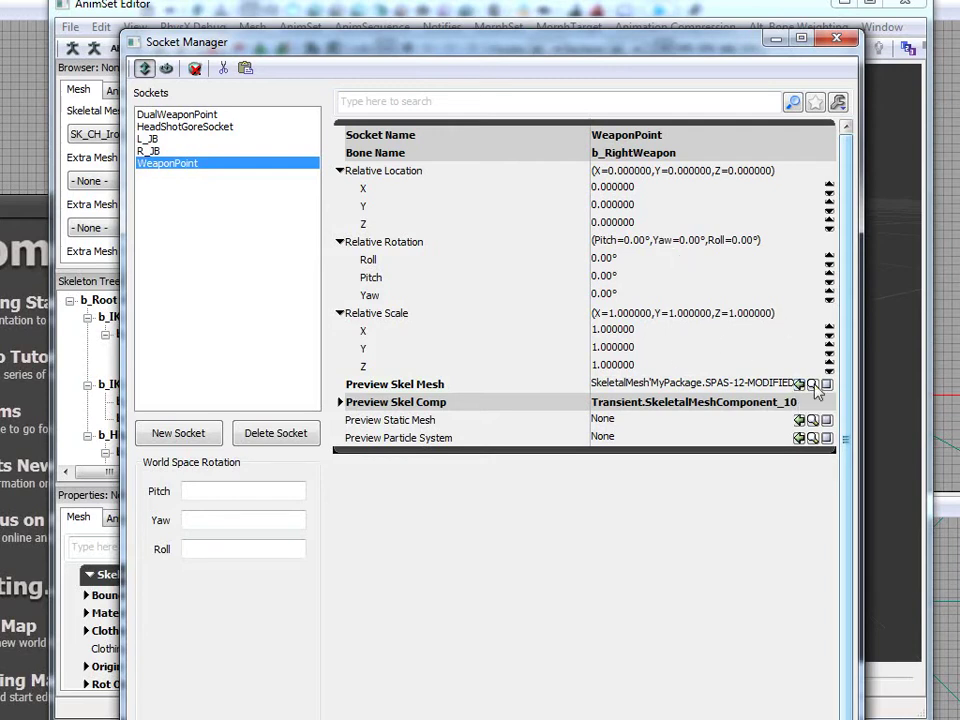
click(775, 39)
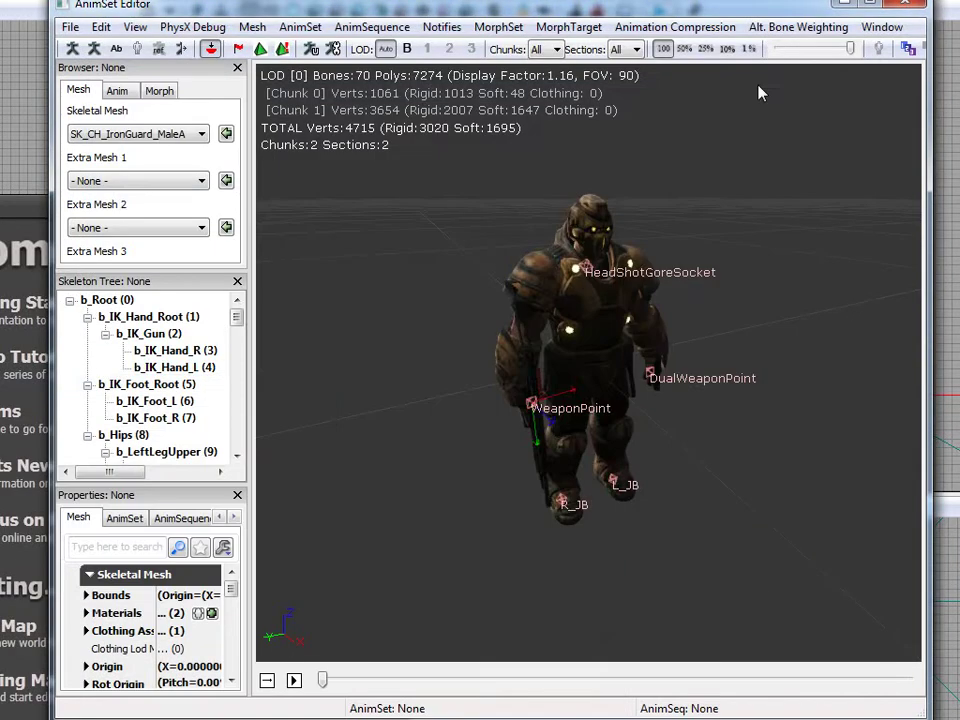
Examine from the front, side and back how the previewed shotgun sits at the character's WeaponPoint socket
scroll(655, 428, up, 5)
scroll(658, 366, down, 2)
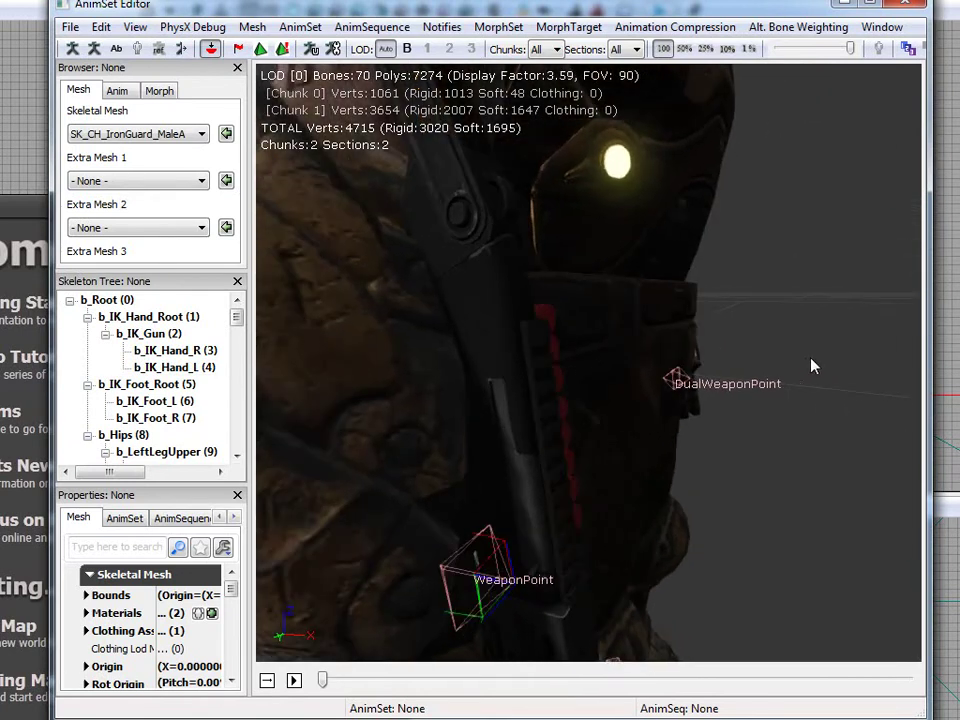
scroll(617, 467, down, 3)
scroll(617, 467, down, 1)
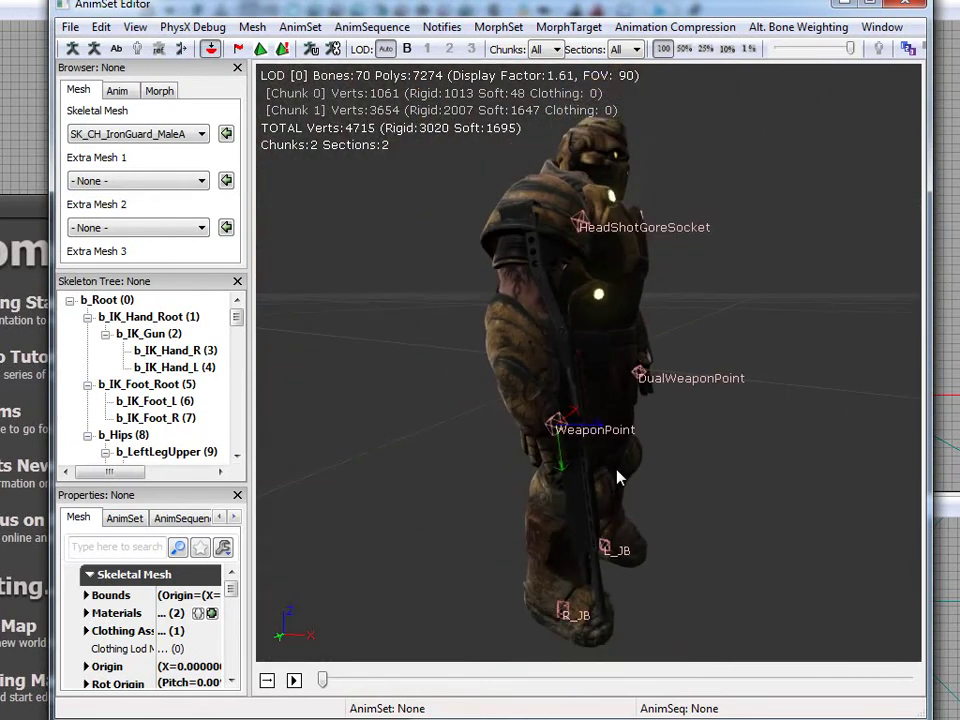
scroll(620, 462, up, 1)
scroll(618, 460, down, 1)
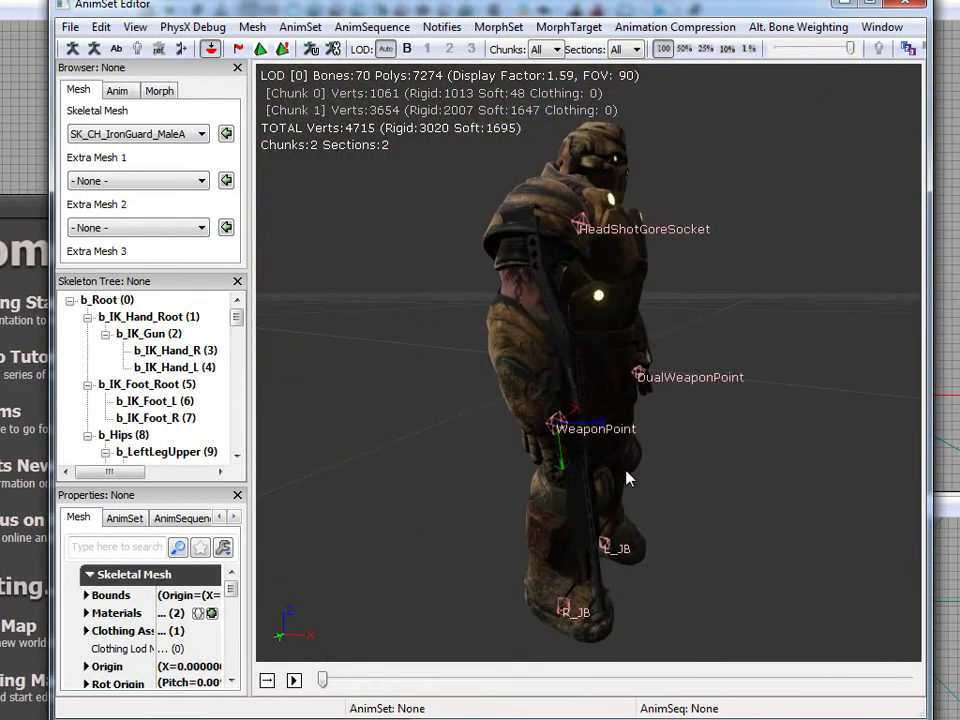
drag(627, 479, 924, 407)
scroll(767, 317, up, 2)
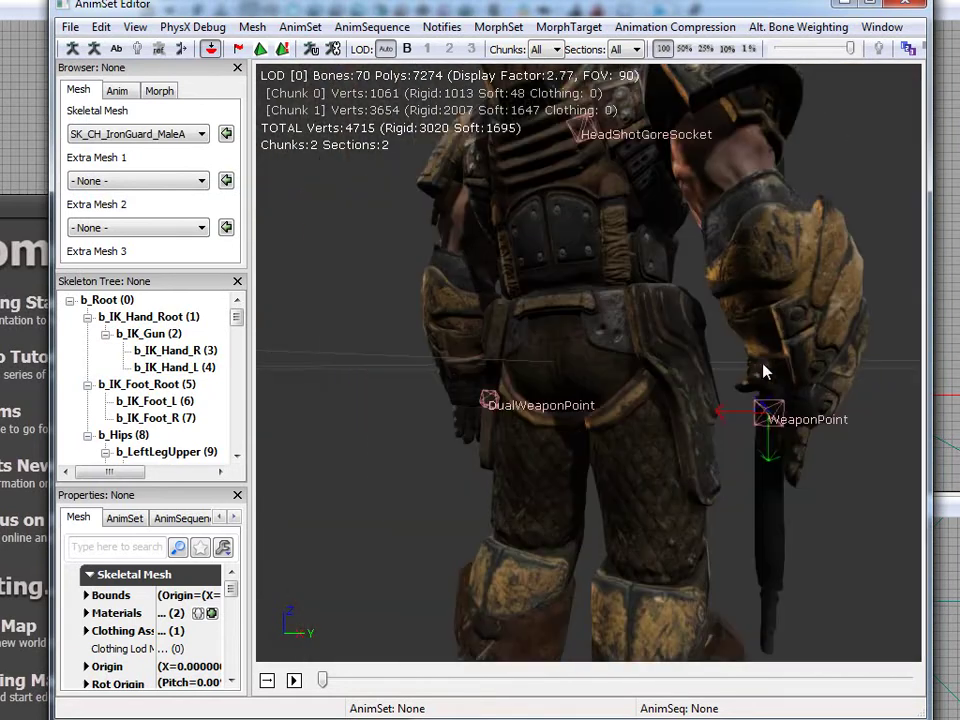
drag(826, 341, 855, 342)
scroll(760, 375, down, 2)
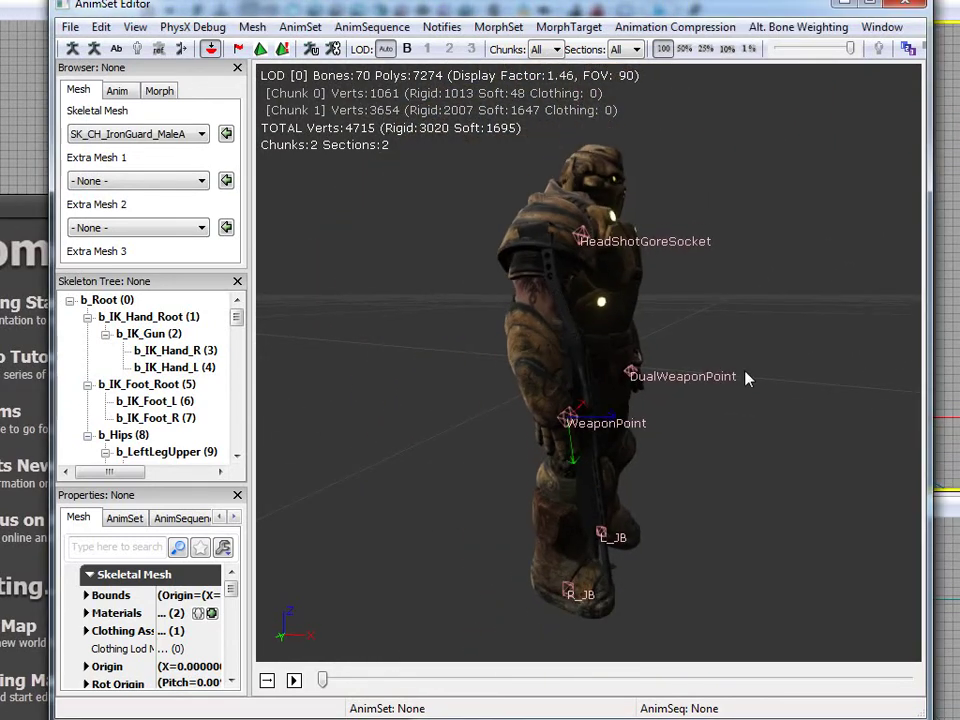
drag(780, 373, 639, 354)
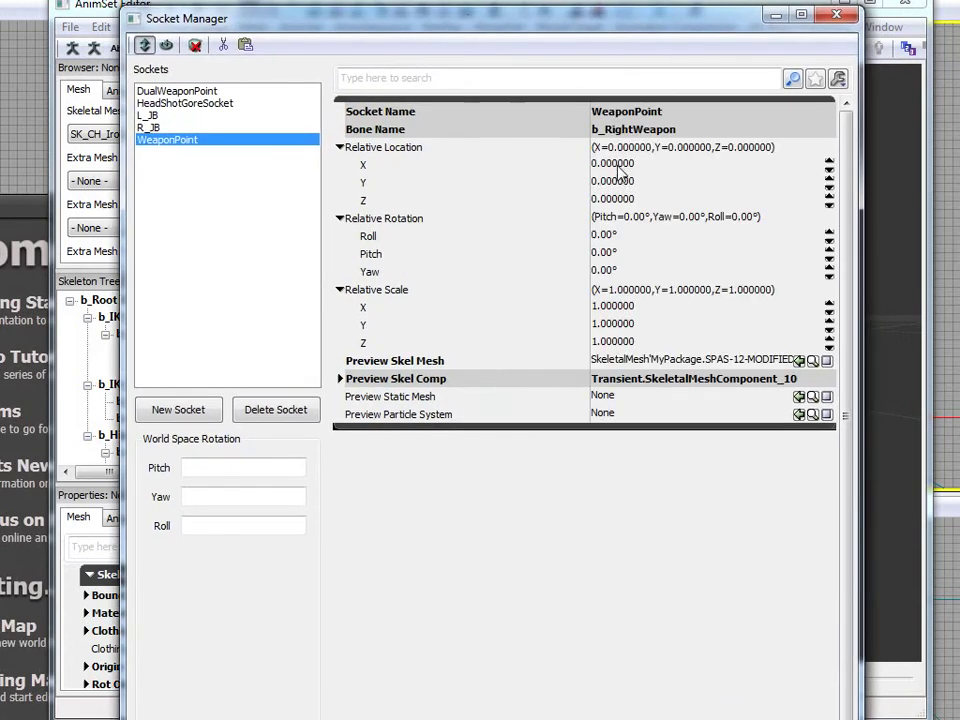
Set the Y value of the WeaponPoint socket's relative location to 14 and clear the view of the character
drag(688, 27, 390, 29)
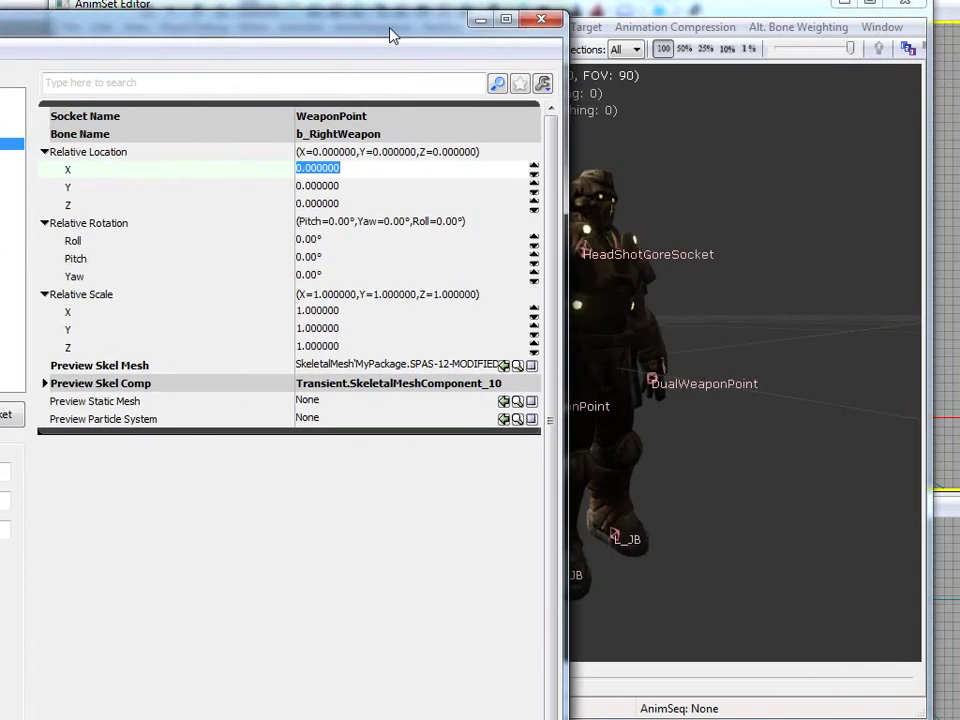
click(340, 185)
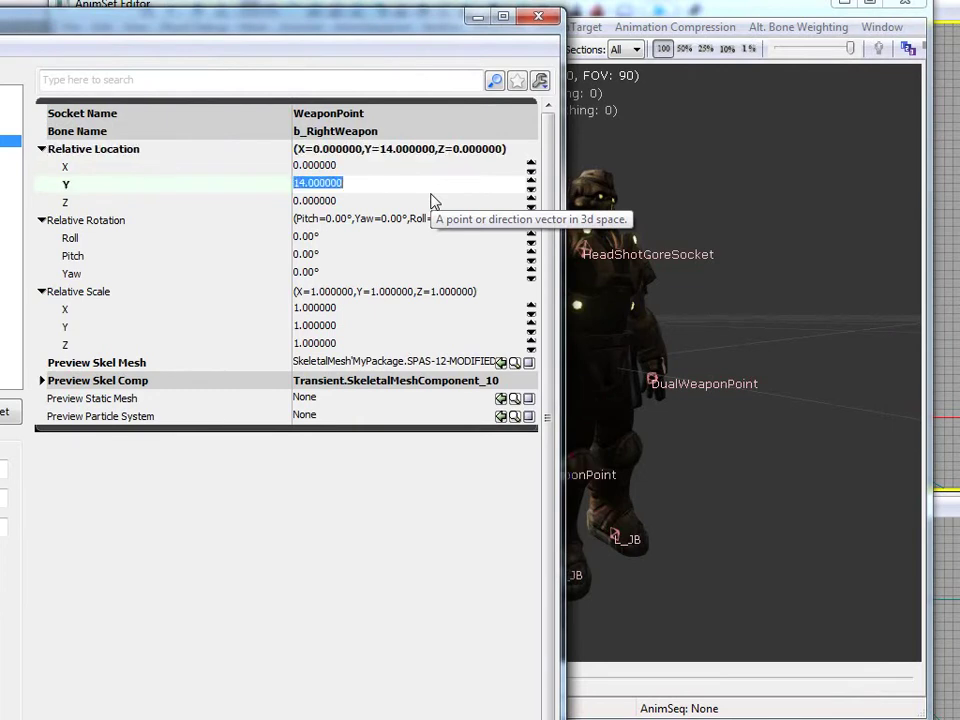
click(476, 17)
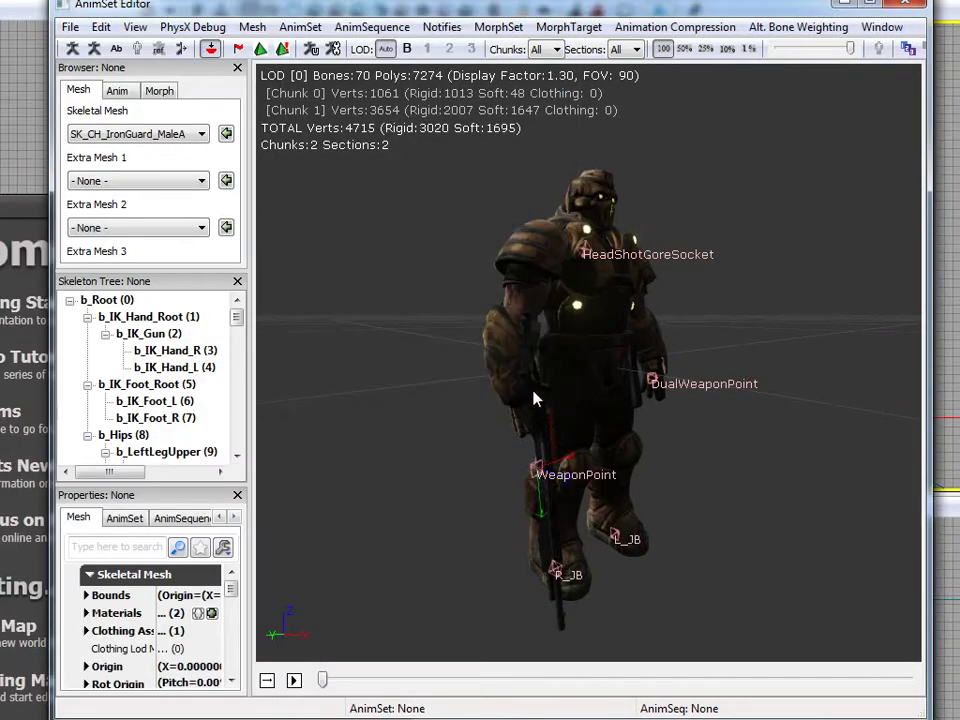
Inspect the moved shotgun's fit against the character's right hand up close from behind, the front and the side
drag(534, 396, 737, 381)
right_drag(737, 381, 730, 405)
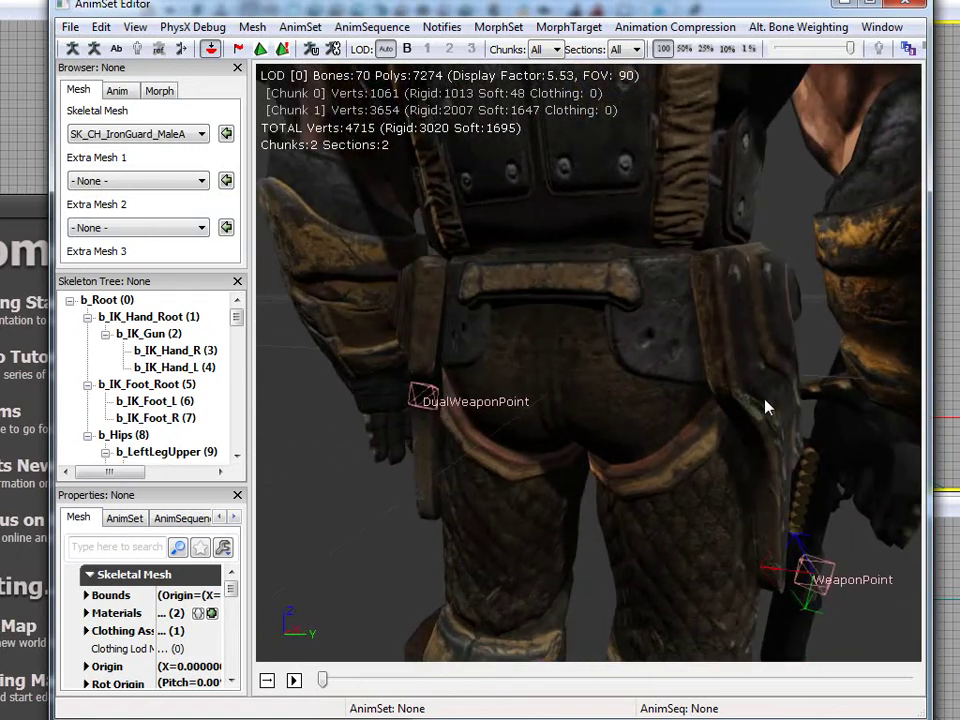
drag(766, 407, 736, 405)
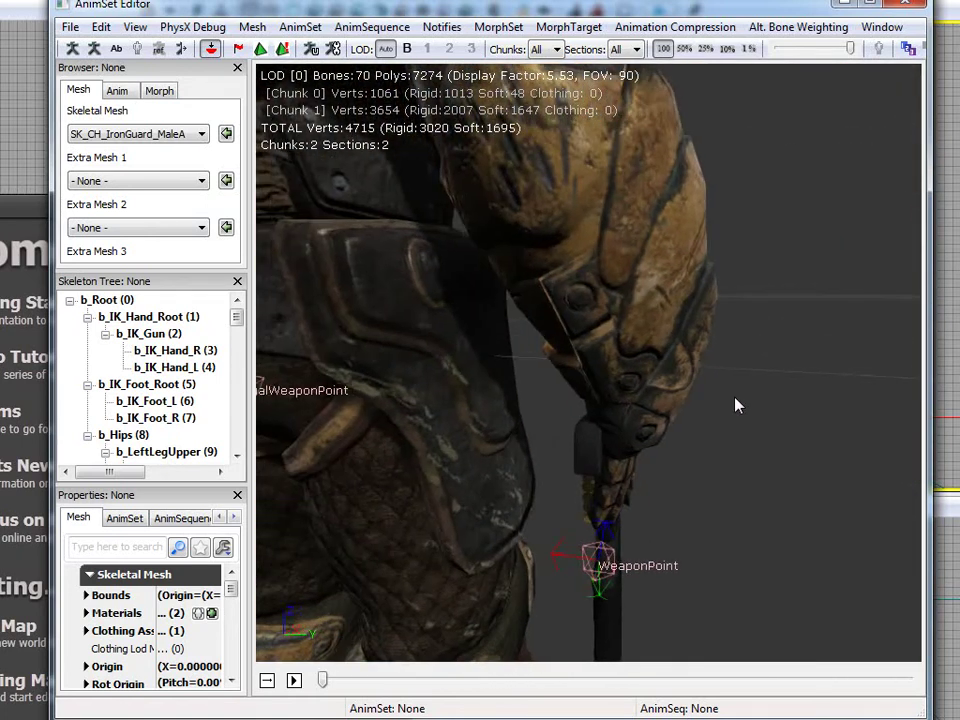
right_drag(735, 405, 740, 487)
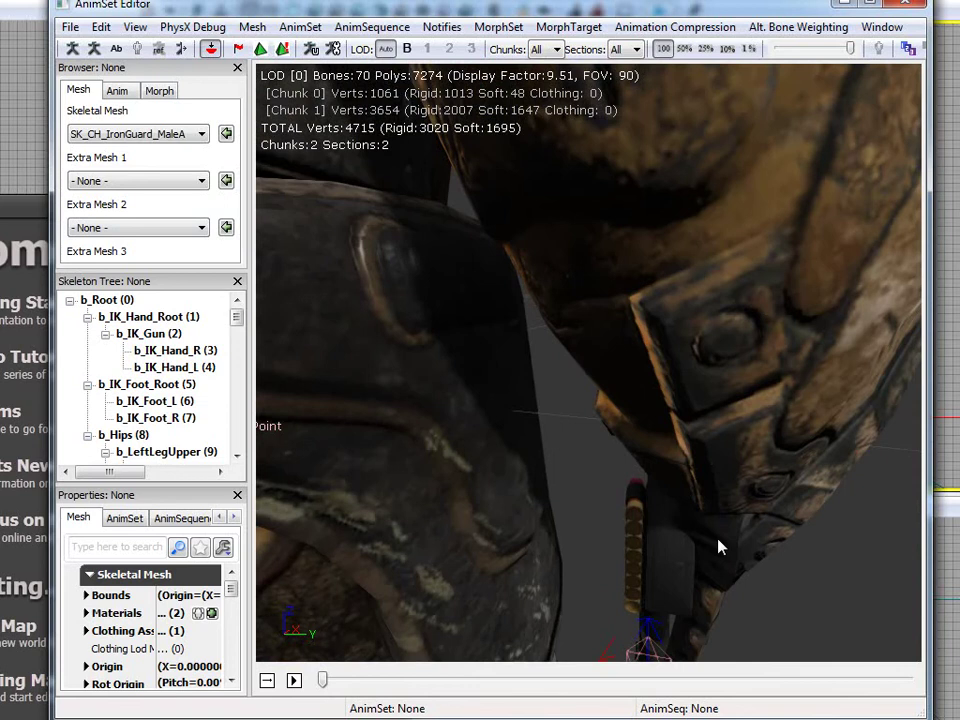
scroll(719, 547, down, 3)
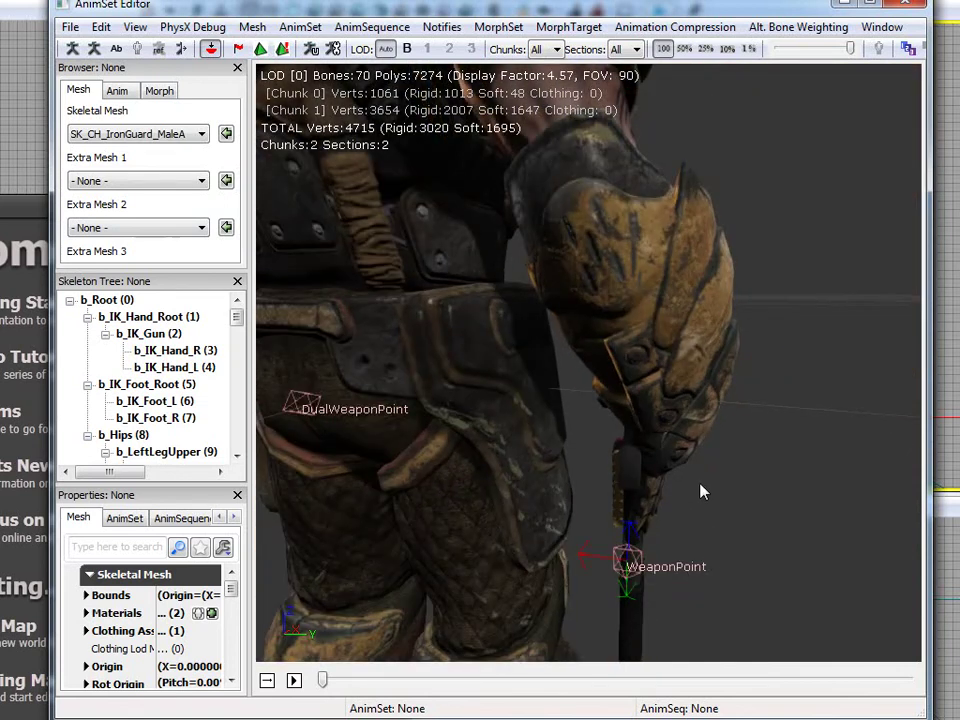
drag(701, 491, 918, 226)
drag(757, 277, 405, 399)
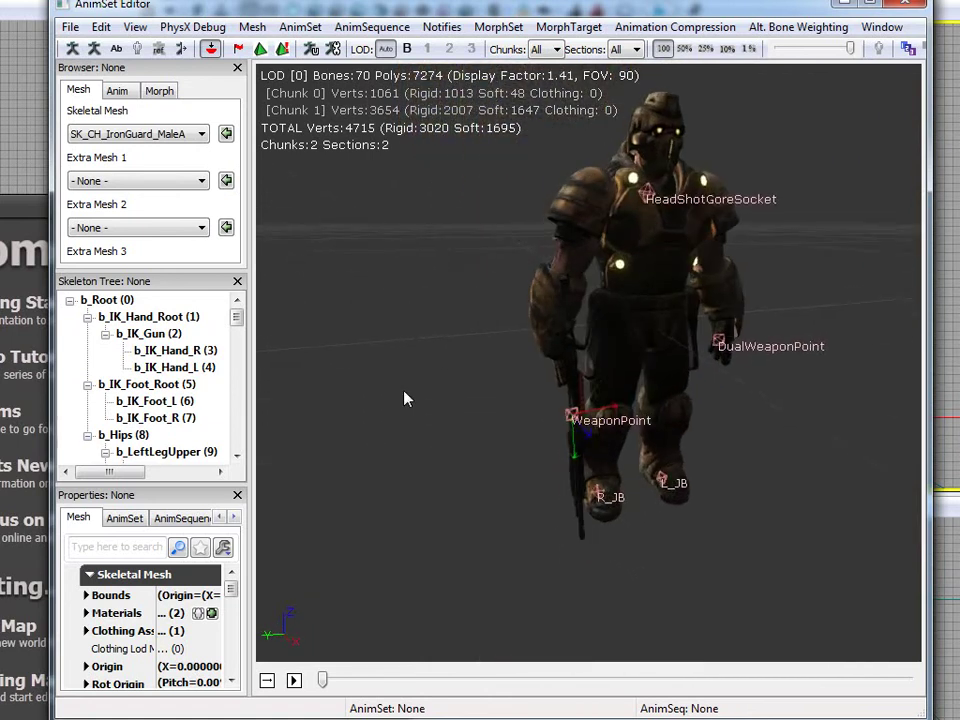
drag(545, 288, 797, 298)
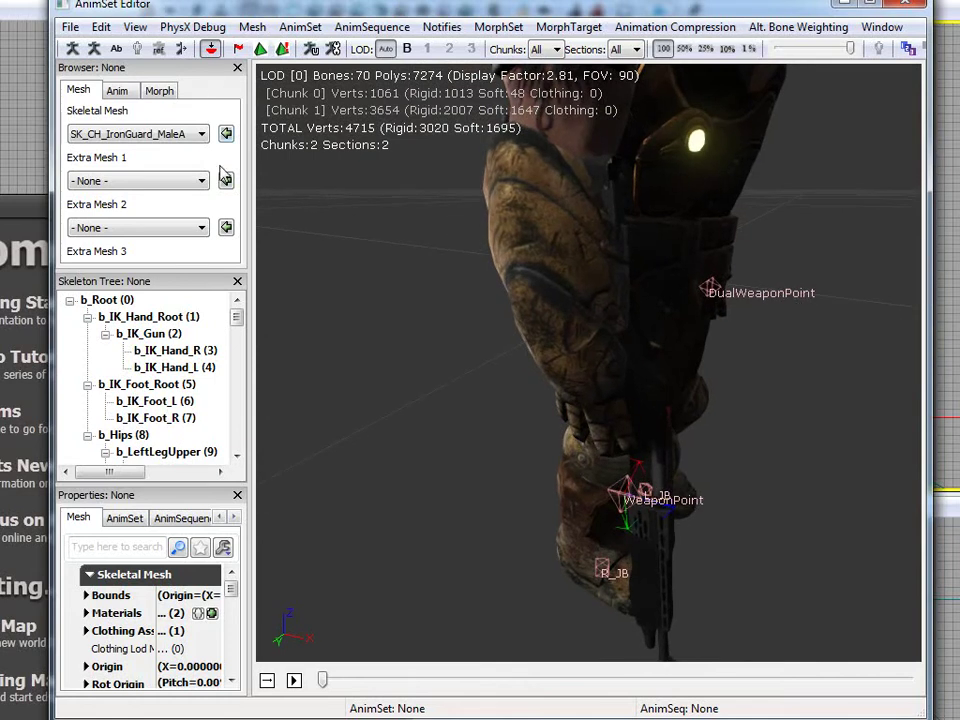
Set the WeaponPoint socket's relative rotation roll to 8° and check the shotgun's angle beside the character's hand
click(210, 48)
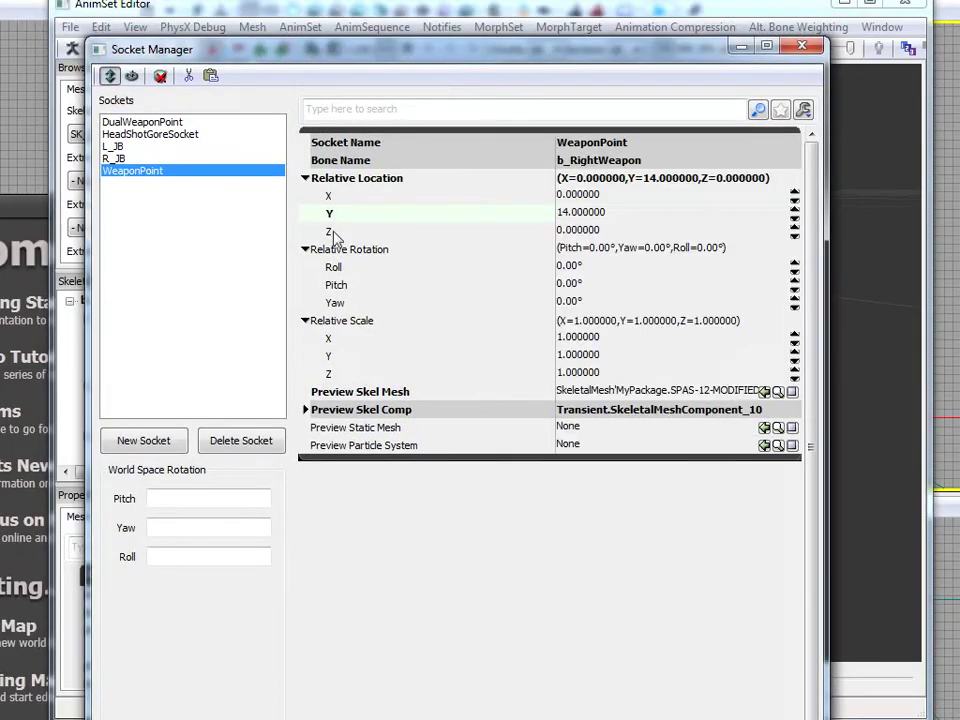
click(340, 268)
drag(625, 57, 375, 90)
text(6)
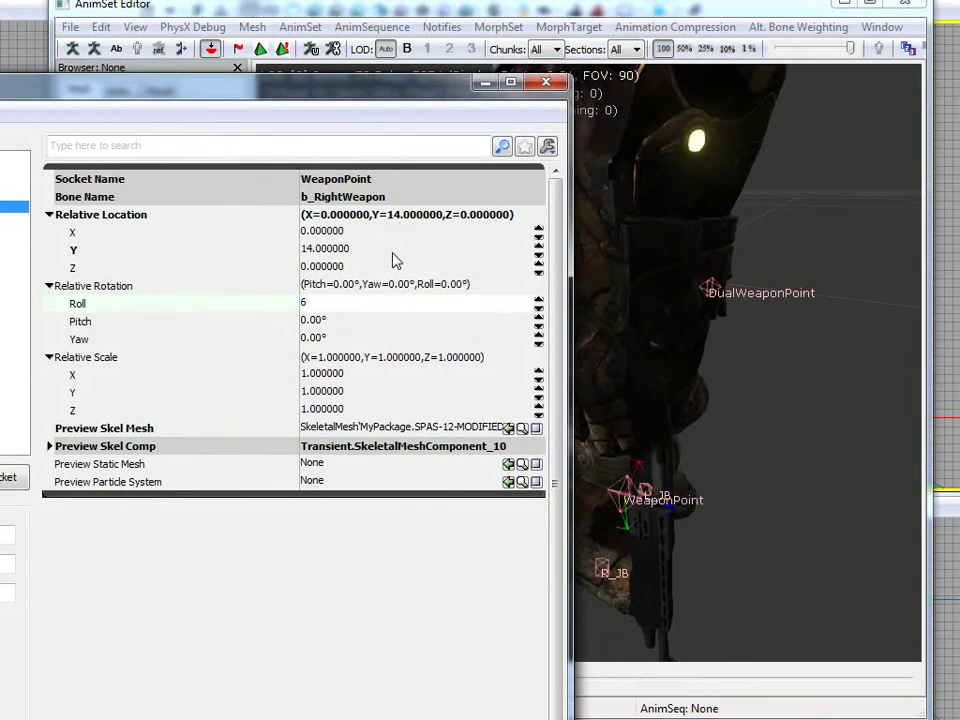
key(Return)
drag(445, 113, 296, 95)
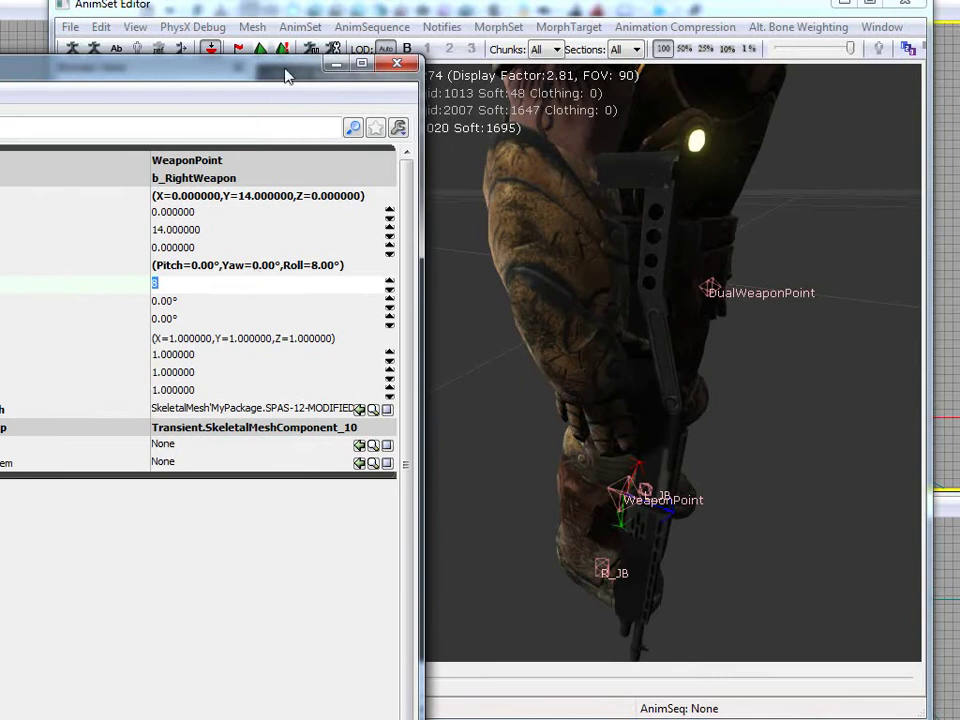
drag(286, 76, 0, 80)
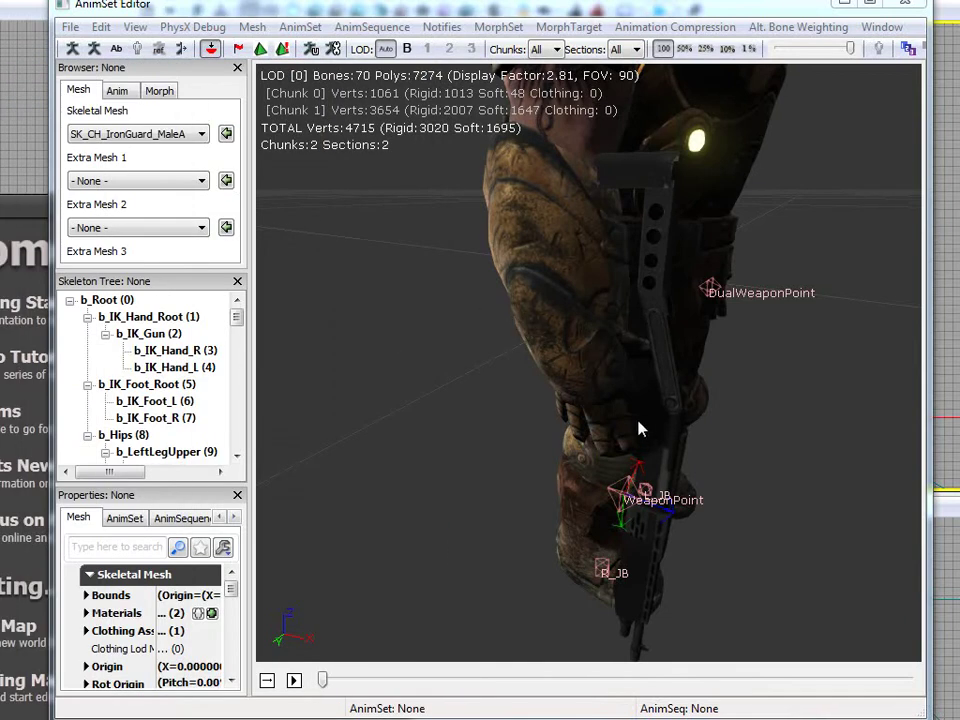
right_drag(650, 420, 698, 430)
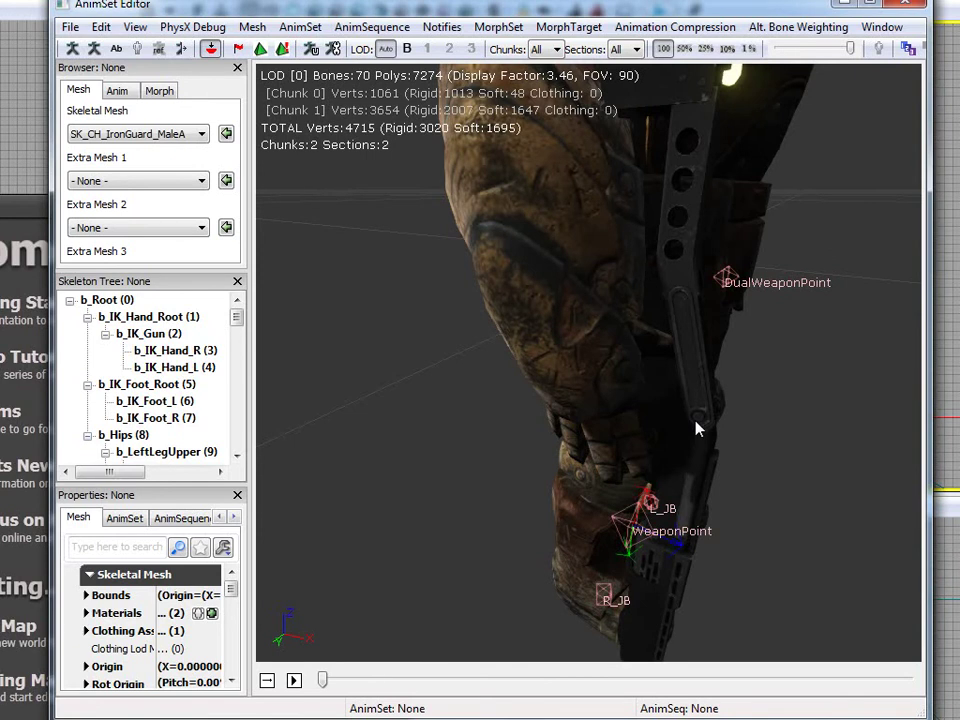
mouse_move(698, 430)
mouse_down()
mouse_move(521, 379)
mouse_move(257, 347)
mouse_move(302, 204)
mouse_move(675, 150)
mouse_move(647, 302)
mouse_move(735, 338)
mouse_move(489, 358)
mouse_move(257, 317)
mouse_move(343, 224)
mouse_move(793, 257)
mouse_move(669, 483)
mouse_move(697, 428)
mouse_up()
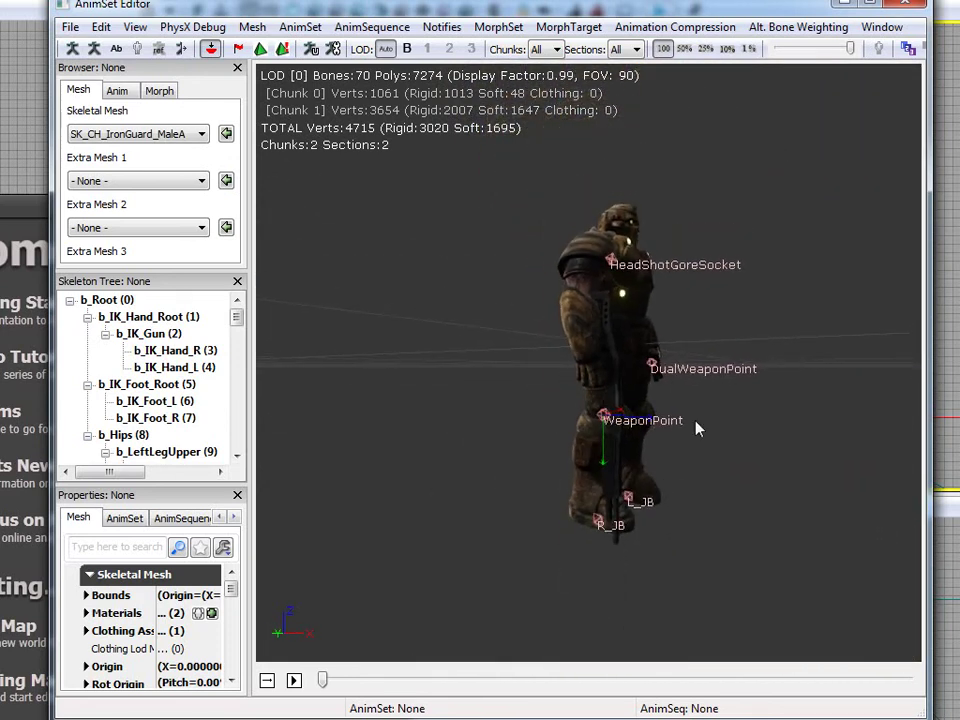
Load the K_AnimHuman_BaseMale animation set for the character and select its crouch_fwd_rif sequence
click(124, 94)
click(124, 136)
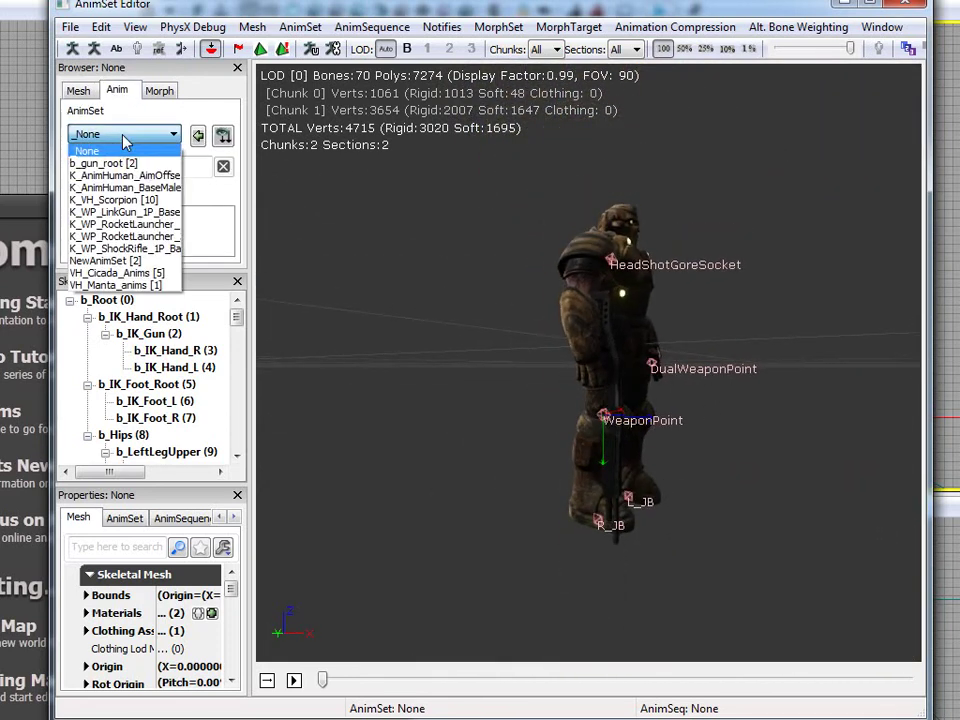
click(157, 188)
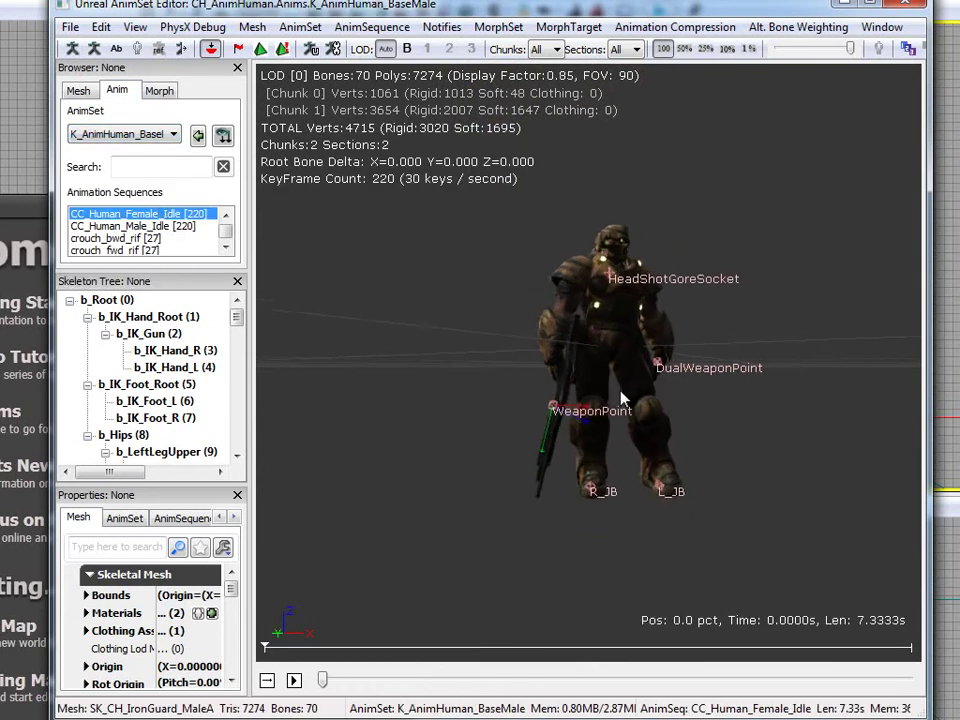
scroll(628, 343, up, 5)
scroll(636, 375, down, 4)
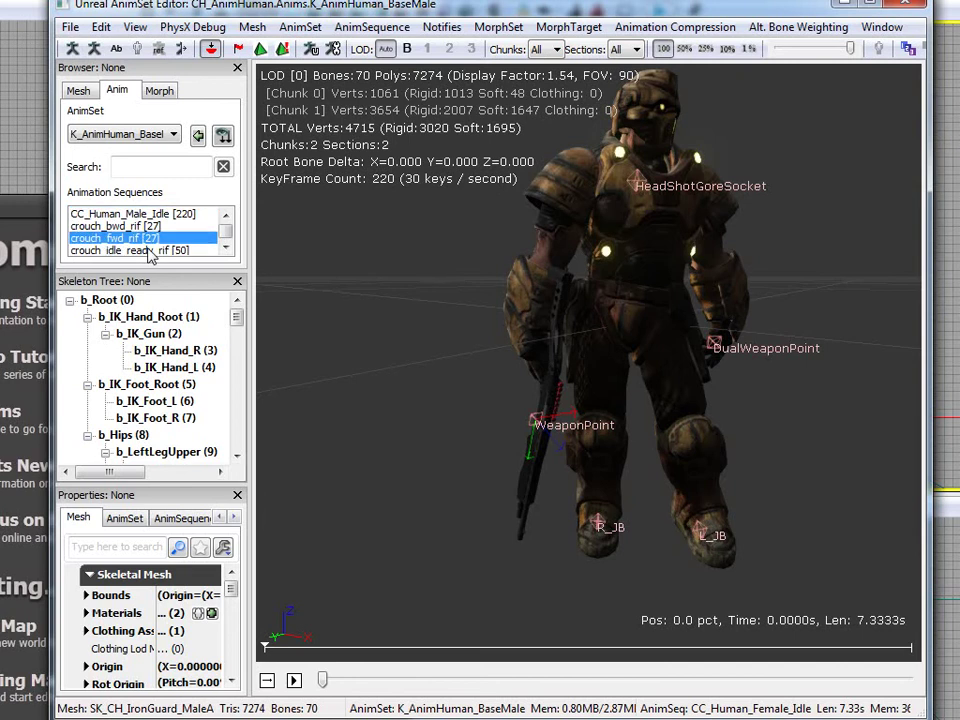
Set the Z value of the WeaponPoint socket's relative location to -1 and close the Socket Manager
scroll(739, 429, up, 4)
scroll(755, 453, down, 1)
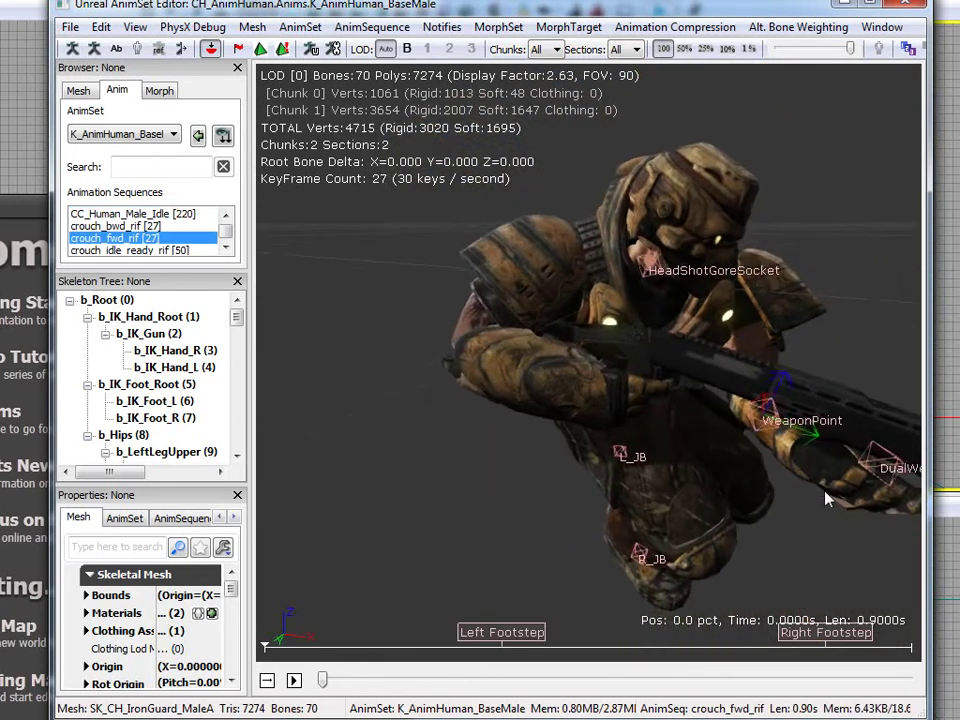
drag(613, 424, 720, 400)
drag(452, 366, 411, 366)
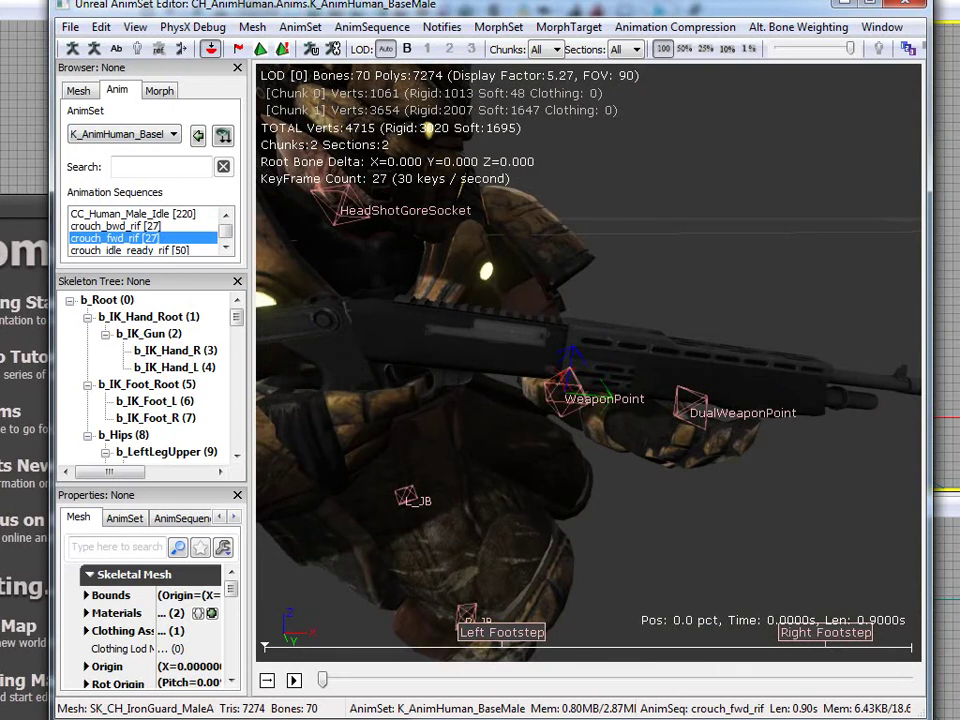
click(210, 48)
click(522, 196)
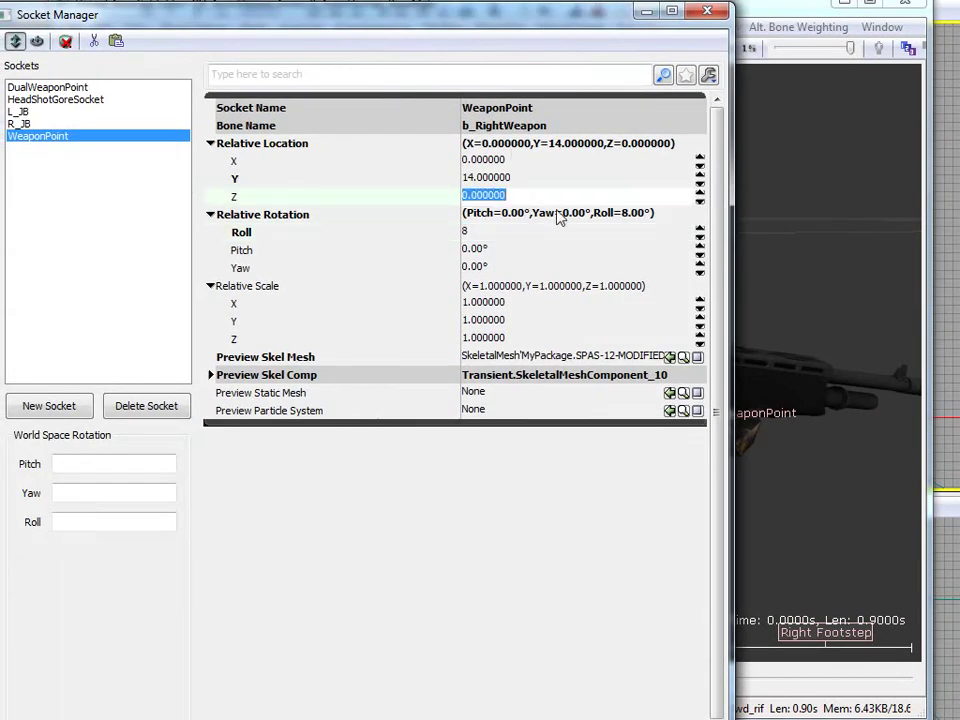
text(-1)
key(Return)
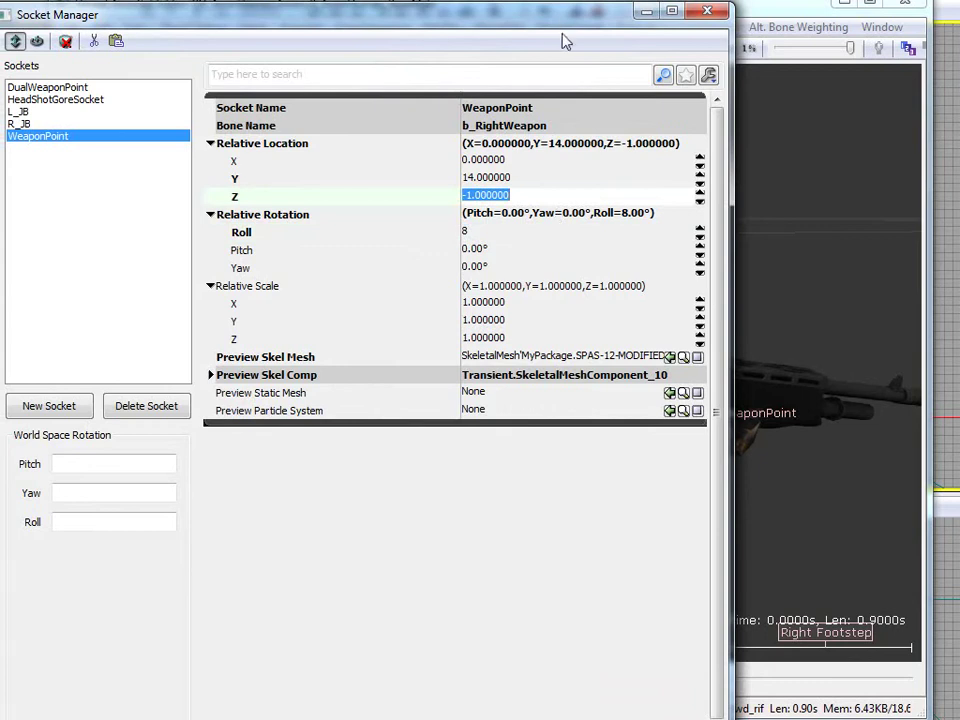
key(alt+F4)
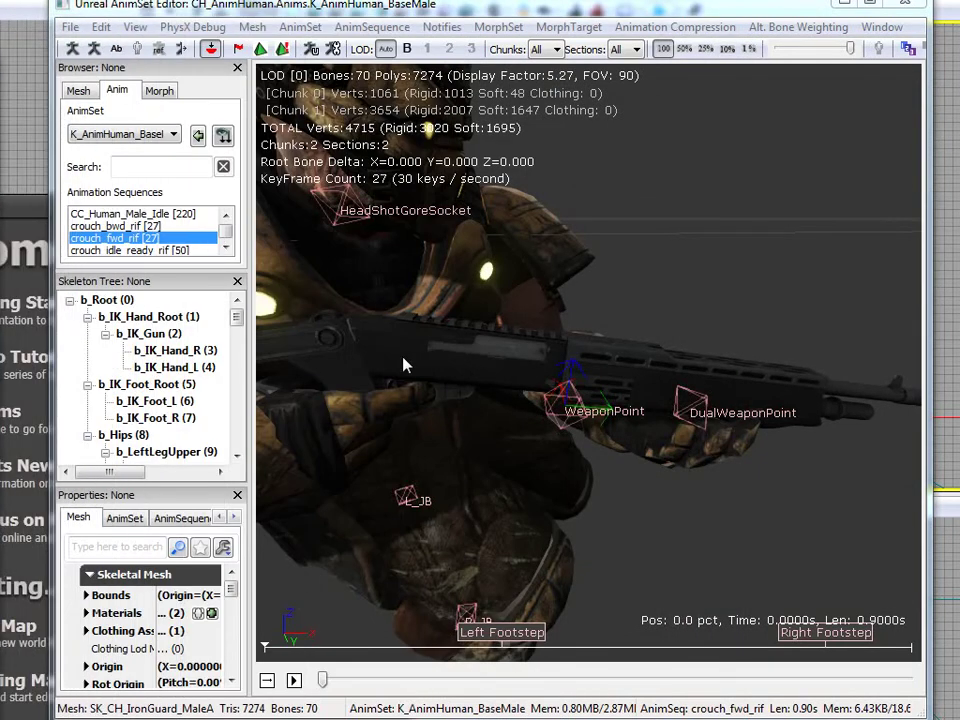
Examine from several sides how the lowered shotgun sits in both hands of the crouching character
drag(604, 418, 591, 453)
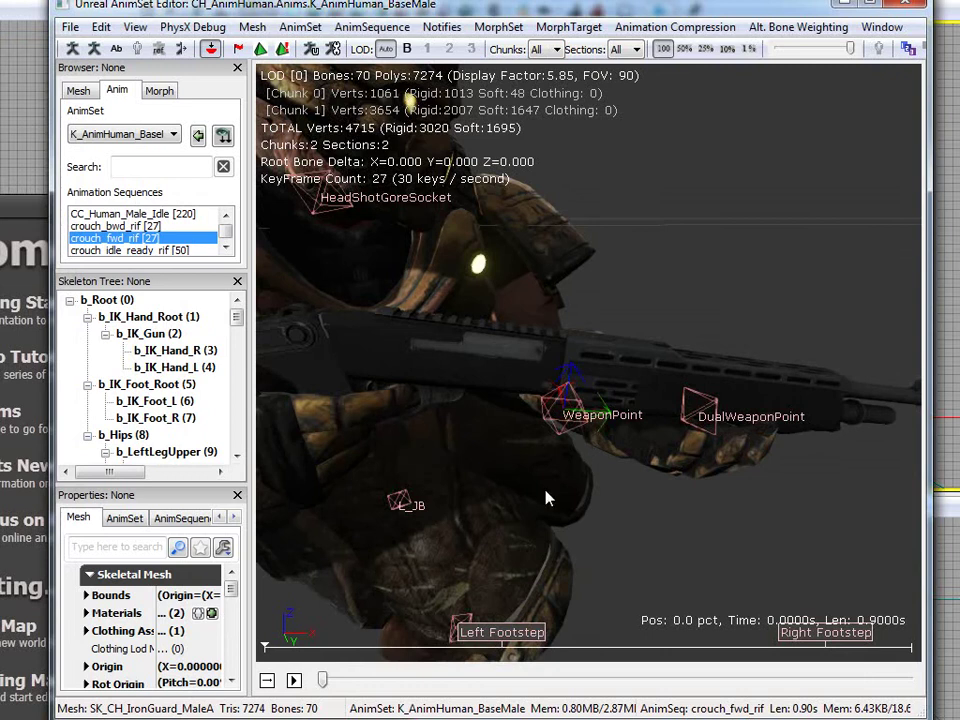
drag(591, 529, 388, 457)
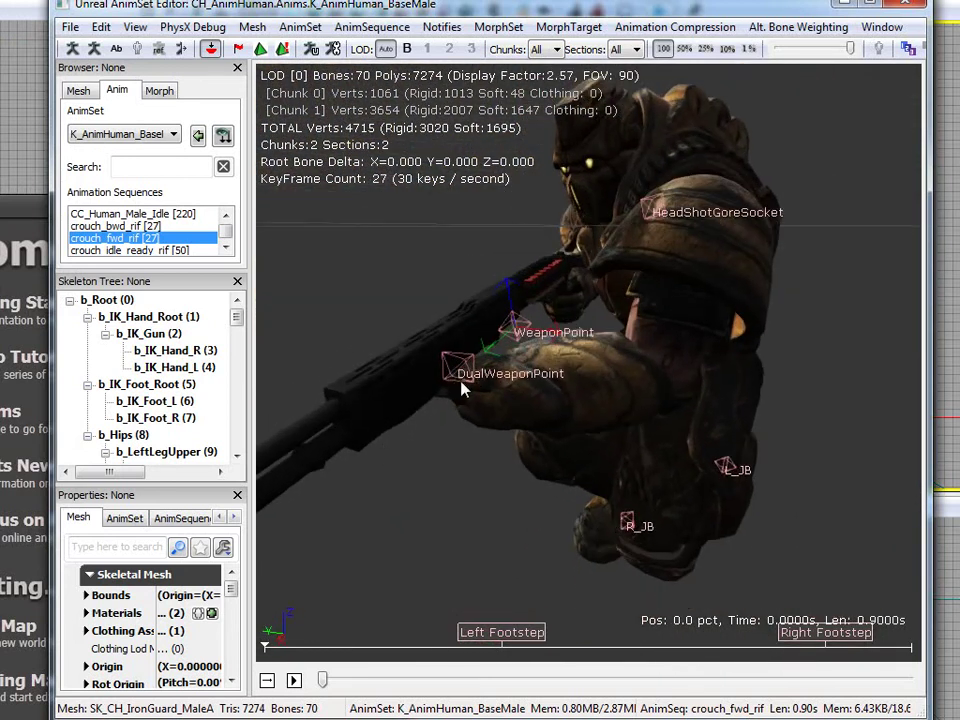
drag(463, 390, 923, 455)
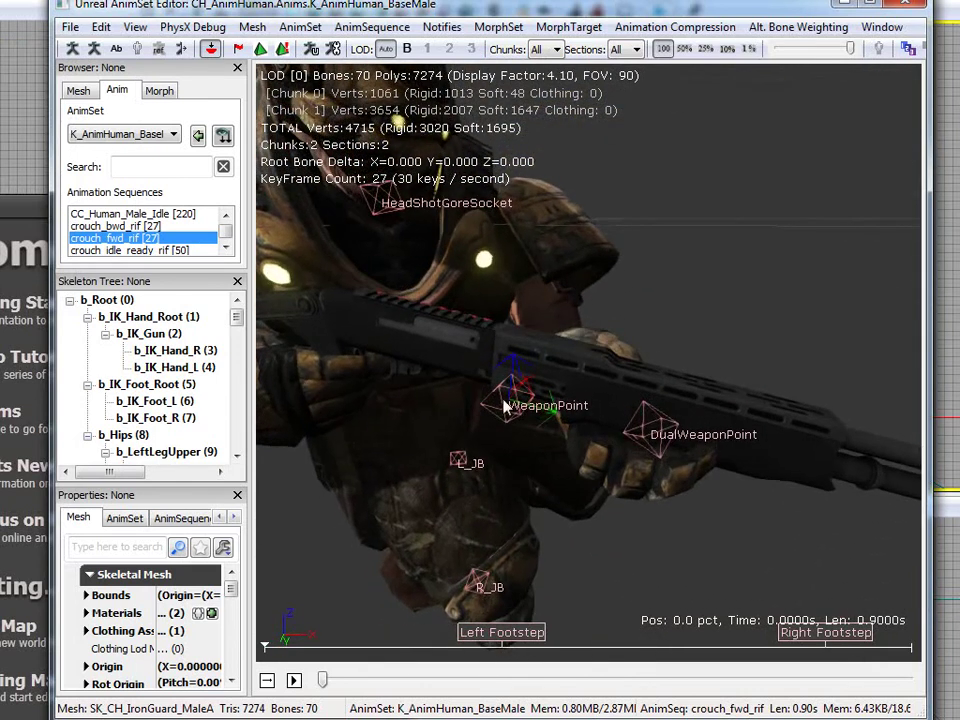
drag(639, 430, 268, 618)
drag(615, 413, 851, 439)
Display the b_IK_Hand_Root, b_Root and b_RightShoulderPad bones on the crouching character and look through the skeleton tree
click(148, 316)
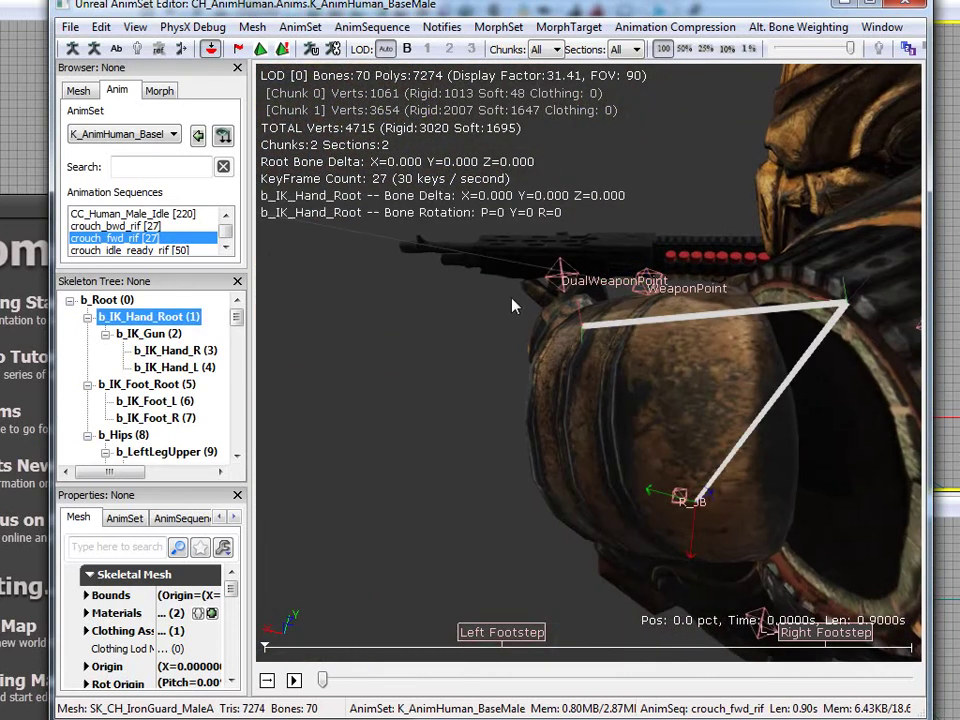
drag(375, 365, 178, 310)
click(108, 300)
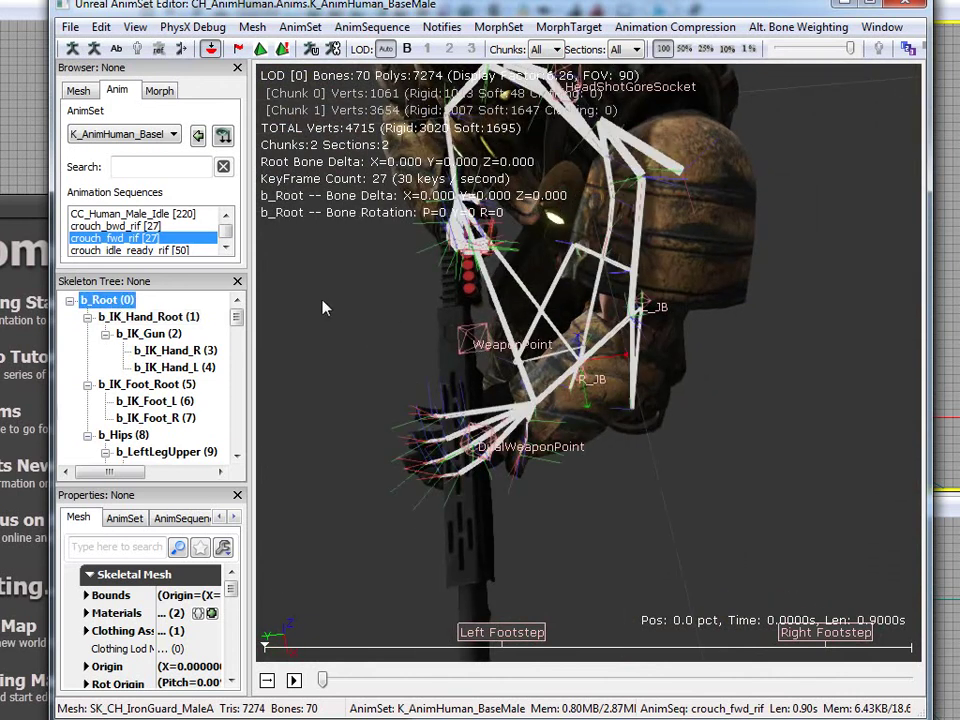
mouse_move(237, 317)
mouse_down()
mouse_move(236, 349)
mouse_move(239, 324)
mouse_up()
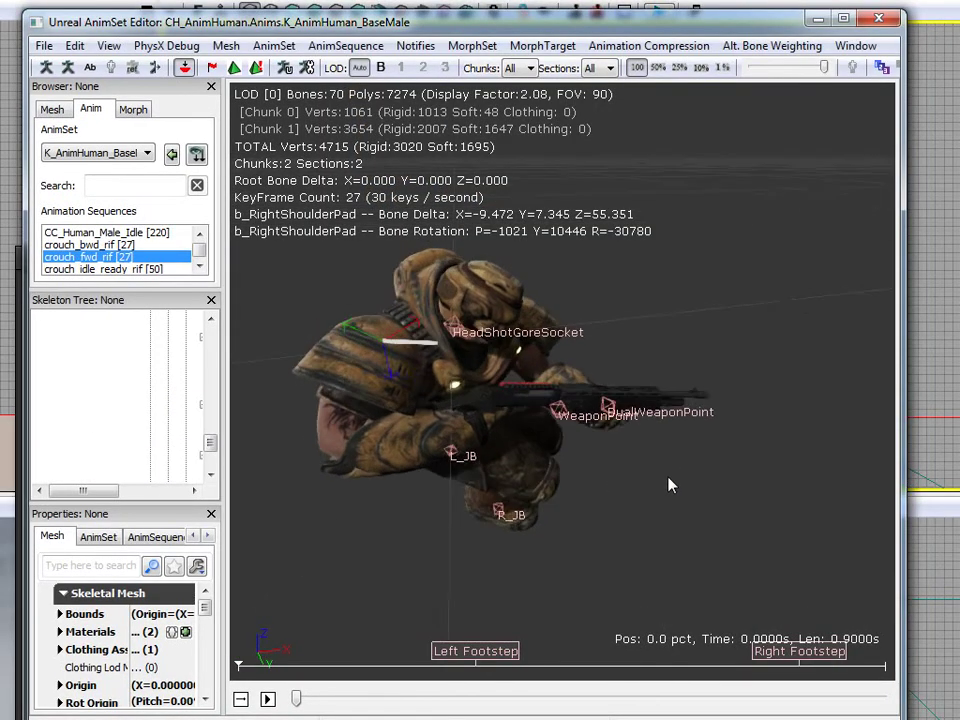
Inspect the shotgun's grip up close, hide the socket markers and play the crouch_fwd_rif animation
scroll(662, 461, up, 5)
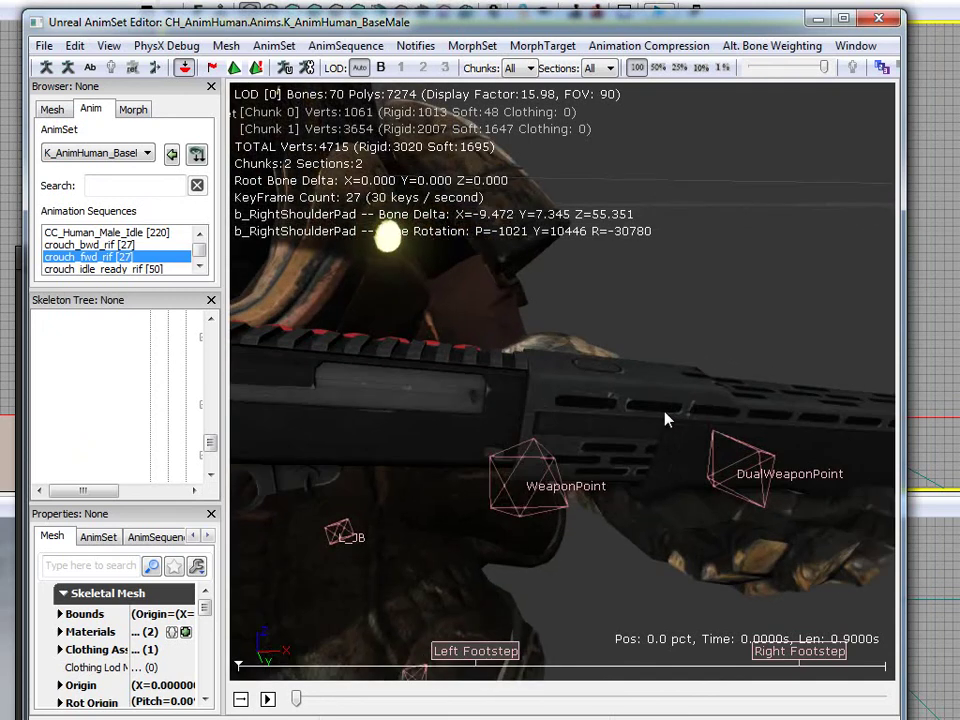
mouse_move(662, 463)
mouse_down()
mouse_move(553, 379)
mouse_move(463, 371)
mouse_move(392, 266)
mouse_move(439, 321)
mouse_move(583, 386)
mouse_move(662, 463)
mouse_up()
scroll(662, 463, down, 4)
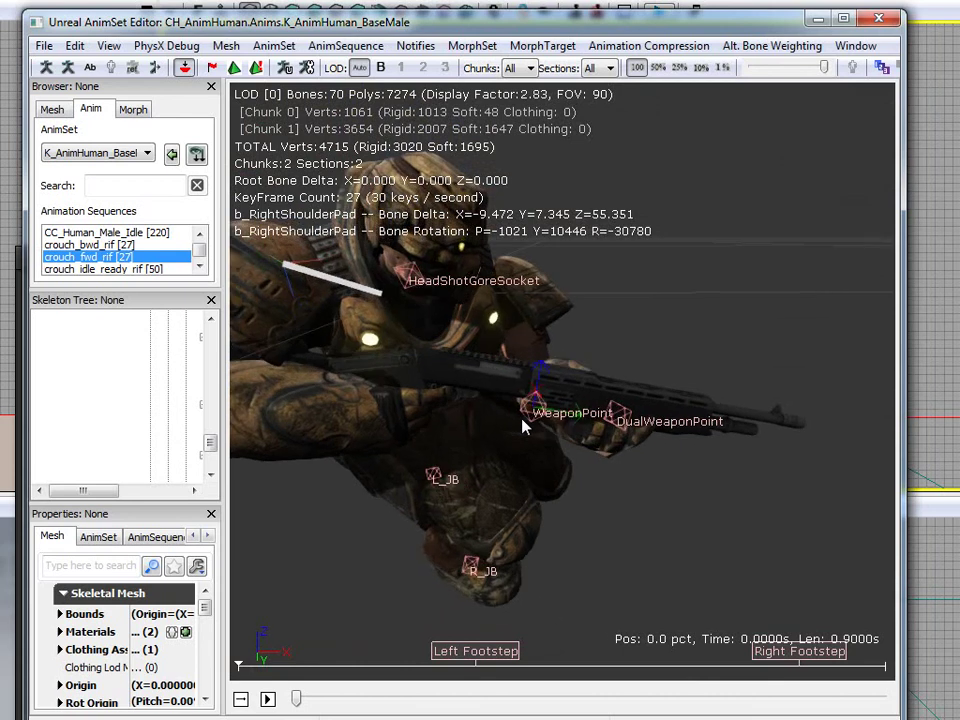
click(268, 700)
scroll(553, 510, down, 3)
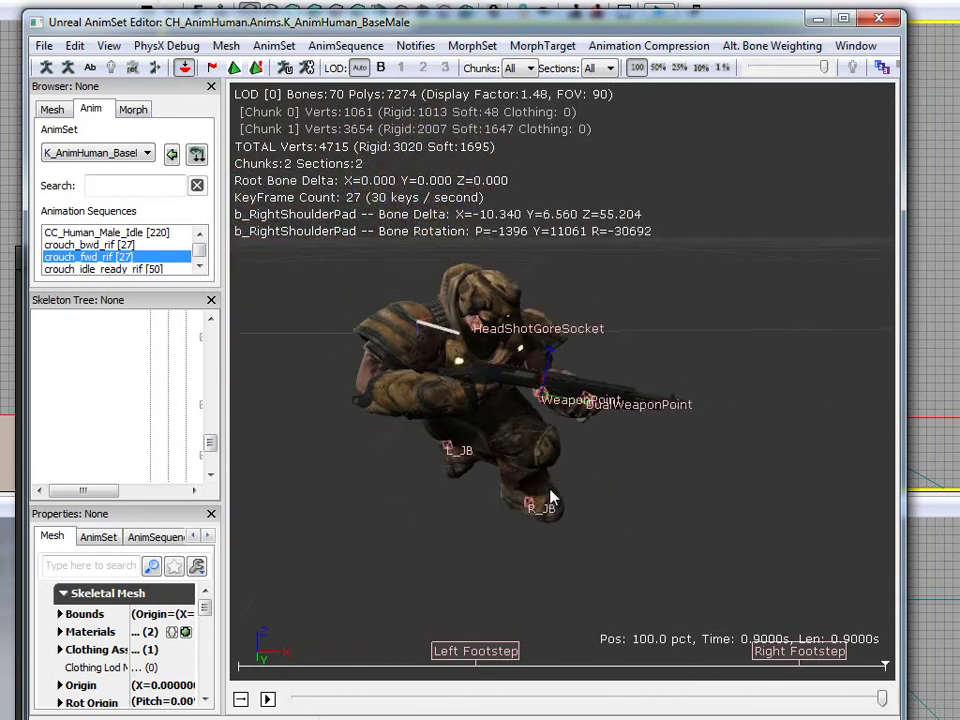
click(268, 700)
click(268, 700)
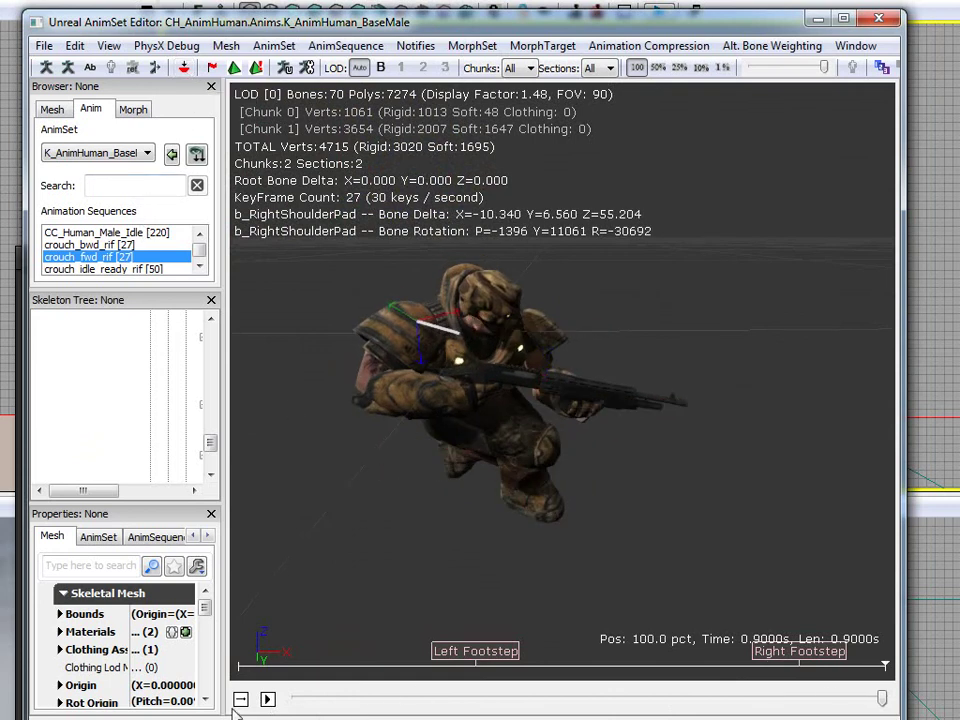
click(268, 699)
Play the Dbl_Jump_Idle_Down_Rif animation and check how the character holds the shotgun
click(200, 266)
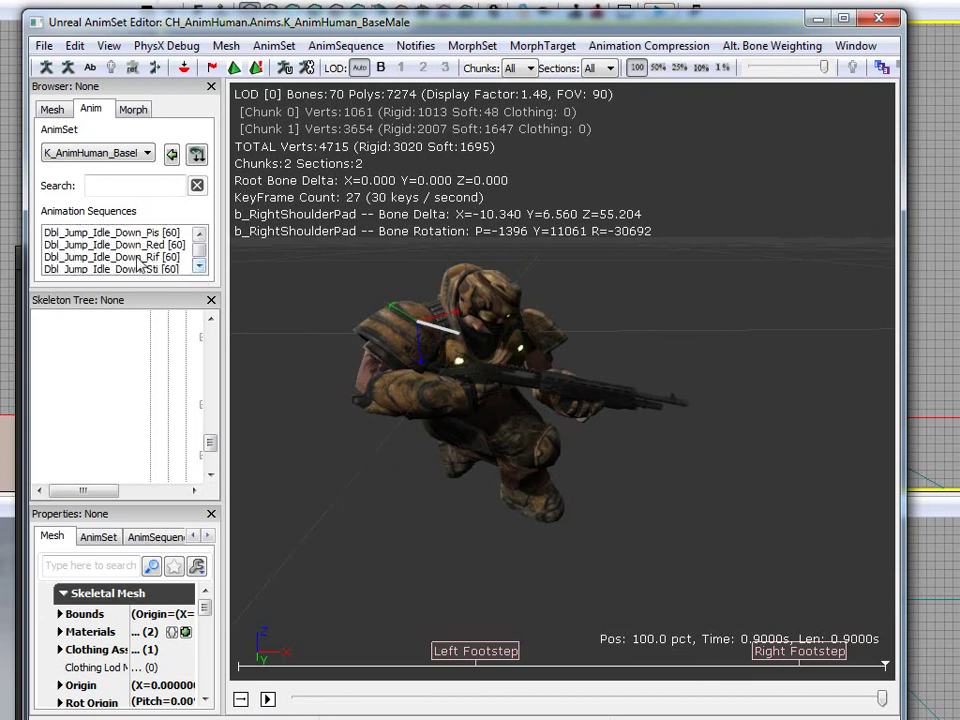
click(140, 257)
click(268, 699)
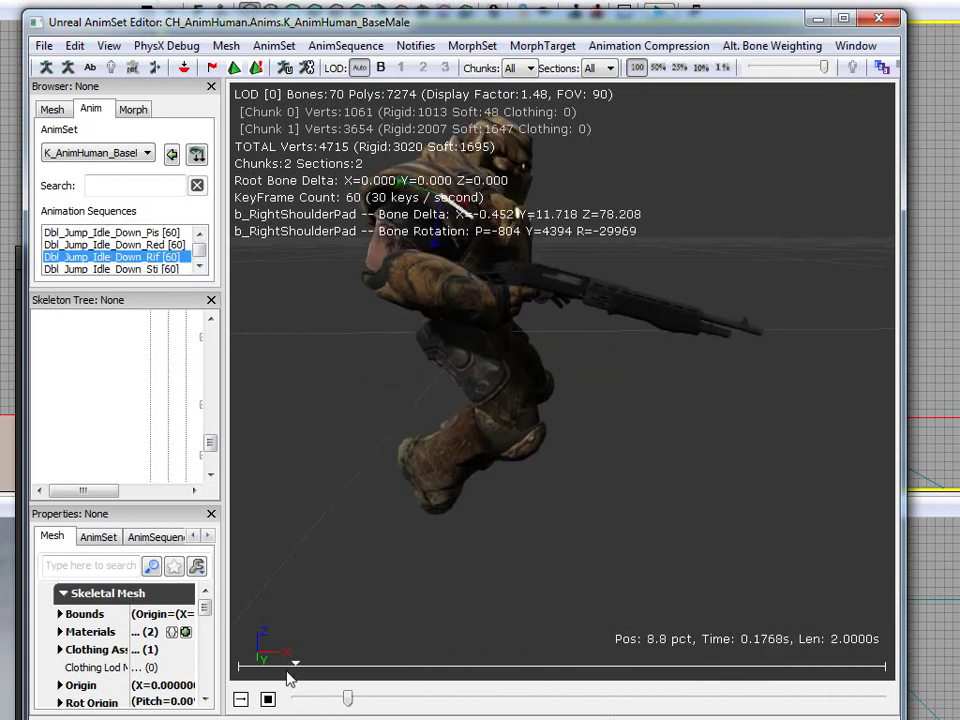
scroll(538, 456, down, 3)
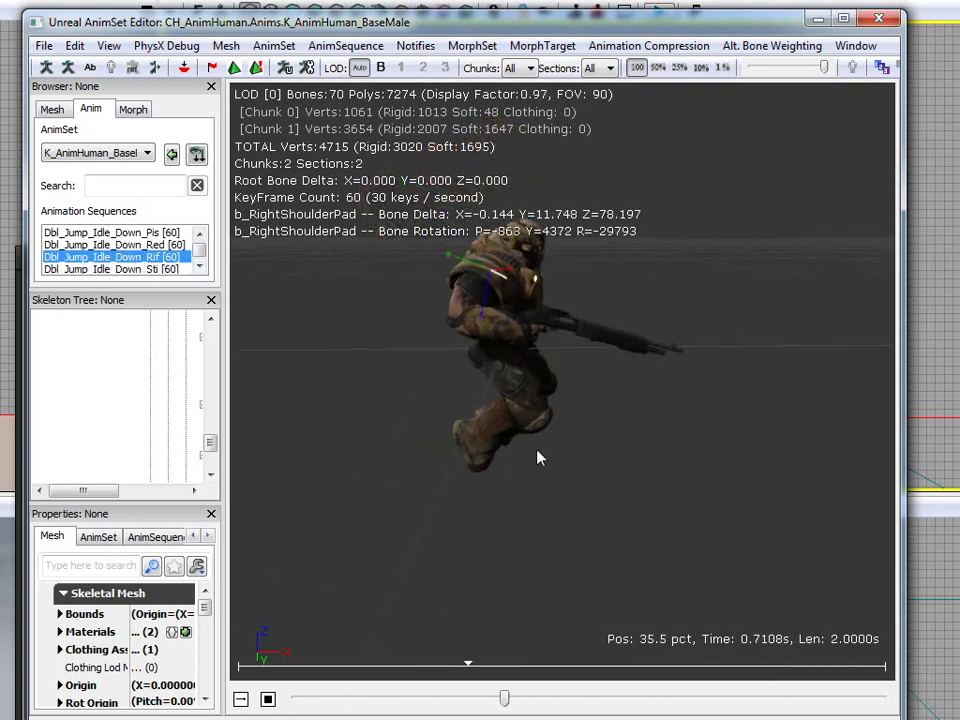
Preview the feigndeath_getup_back sequence and view the shotgun in the character's hand from the side and front
click(204, 266)
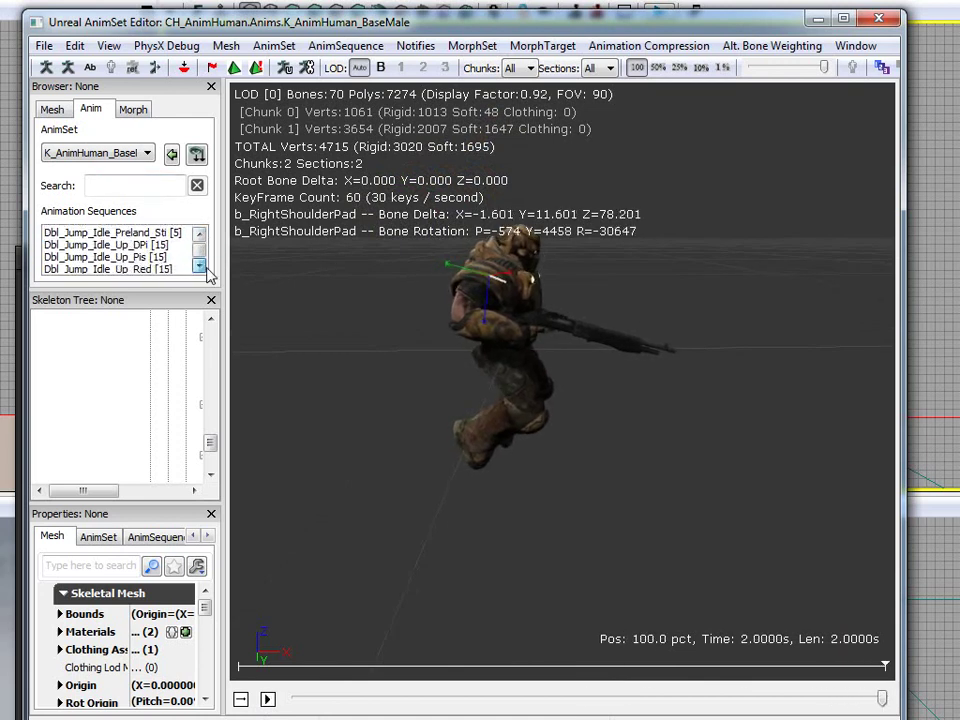
click(117, 258)
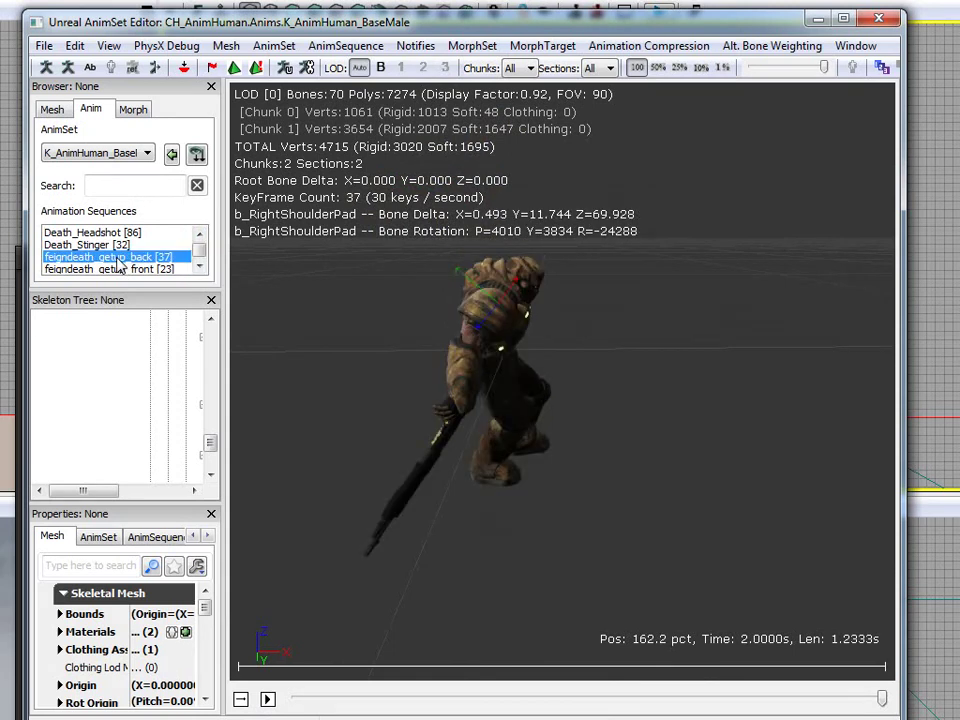
drag(279, 311, 231, 445)
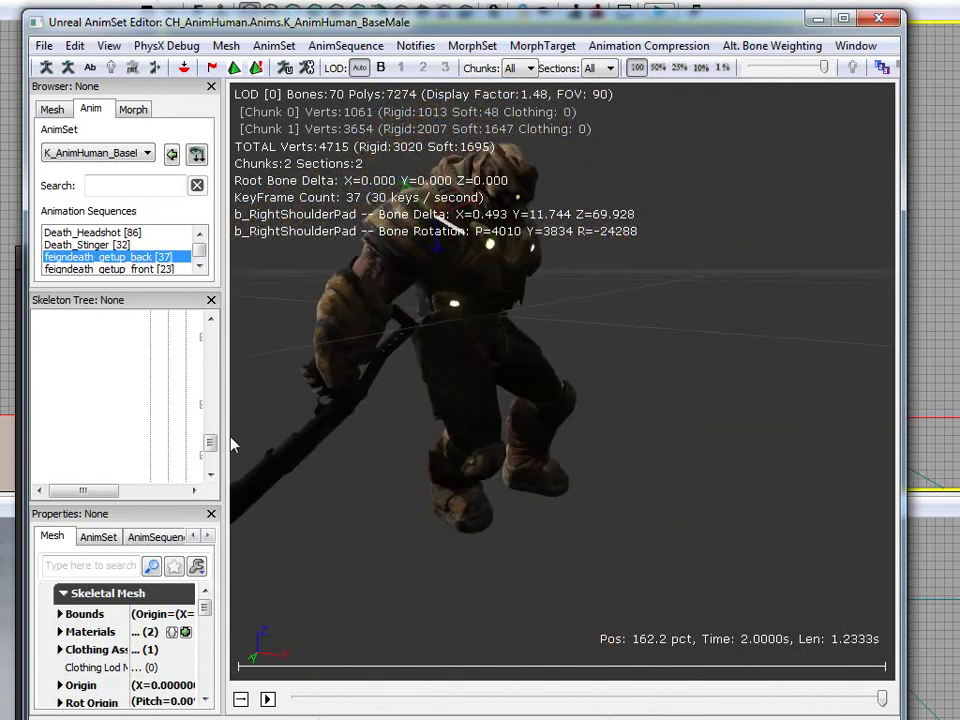
drag(560, 456, 533, 401)
drag(628, 378, 900, 379)
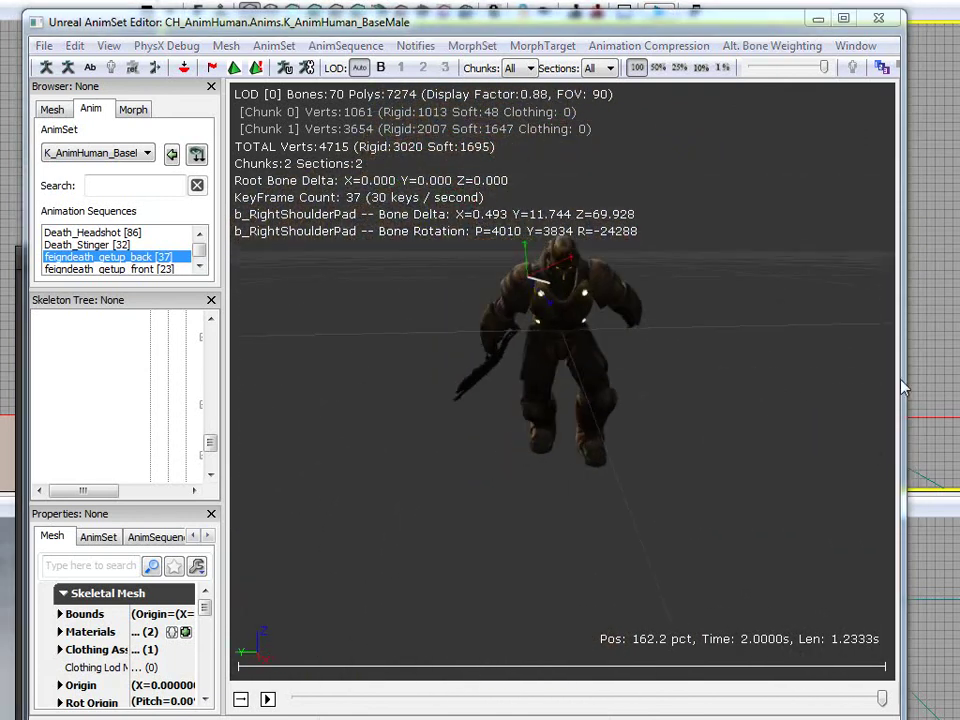